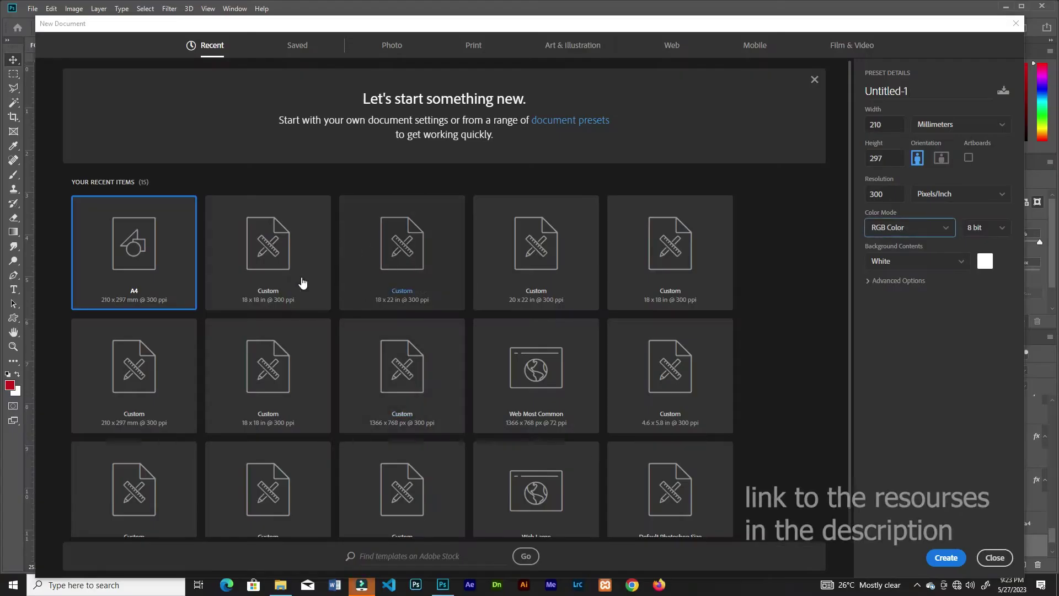
Step: Create a blank 210 × 297 mm, 300 ppi RGB document from the A4 preset
click(156, 256)
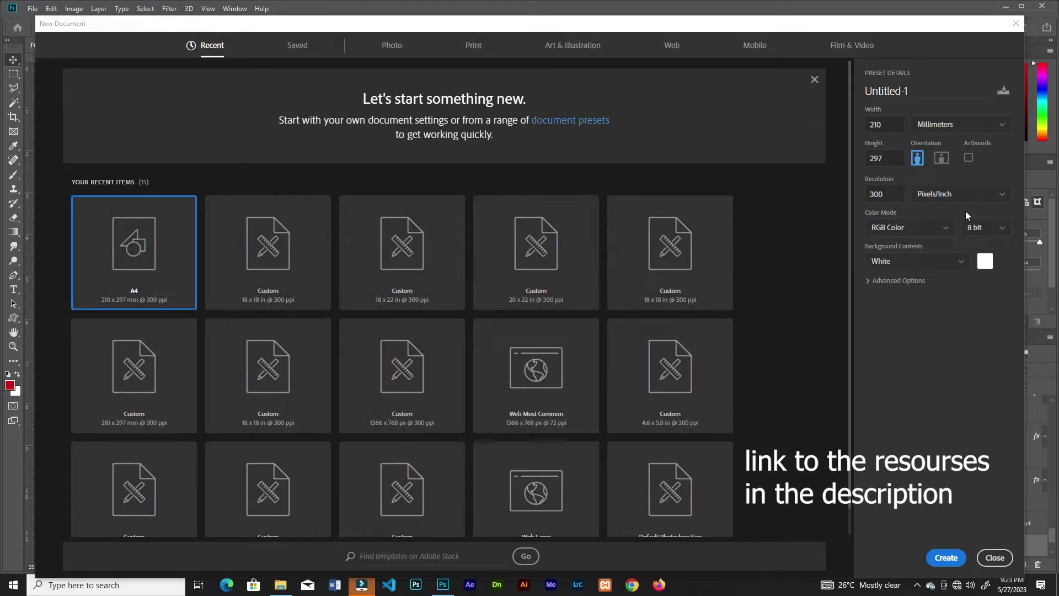
click(937, 227)
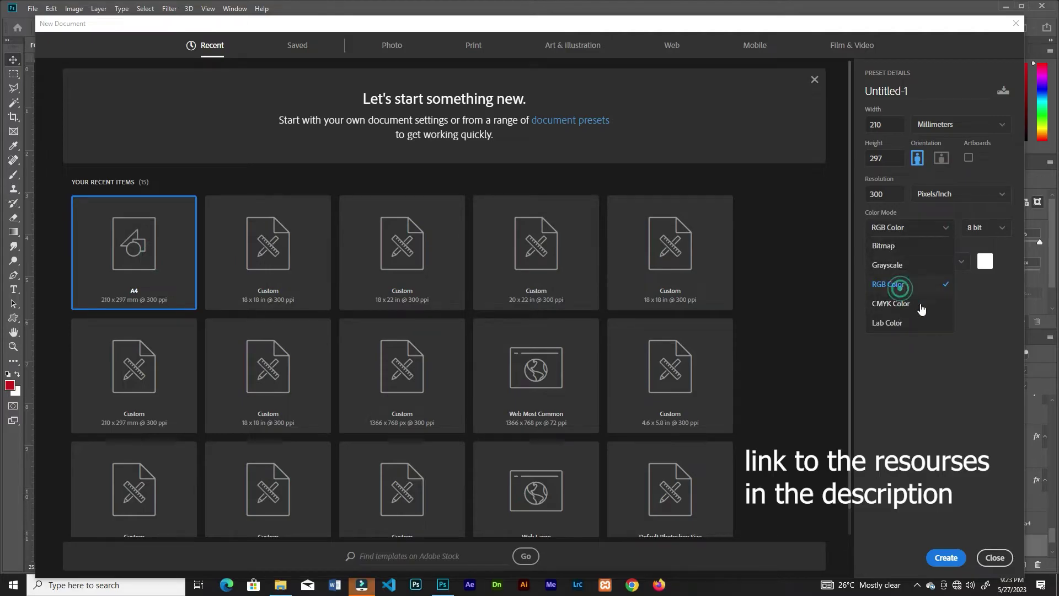
click(950, 556)
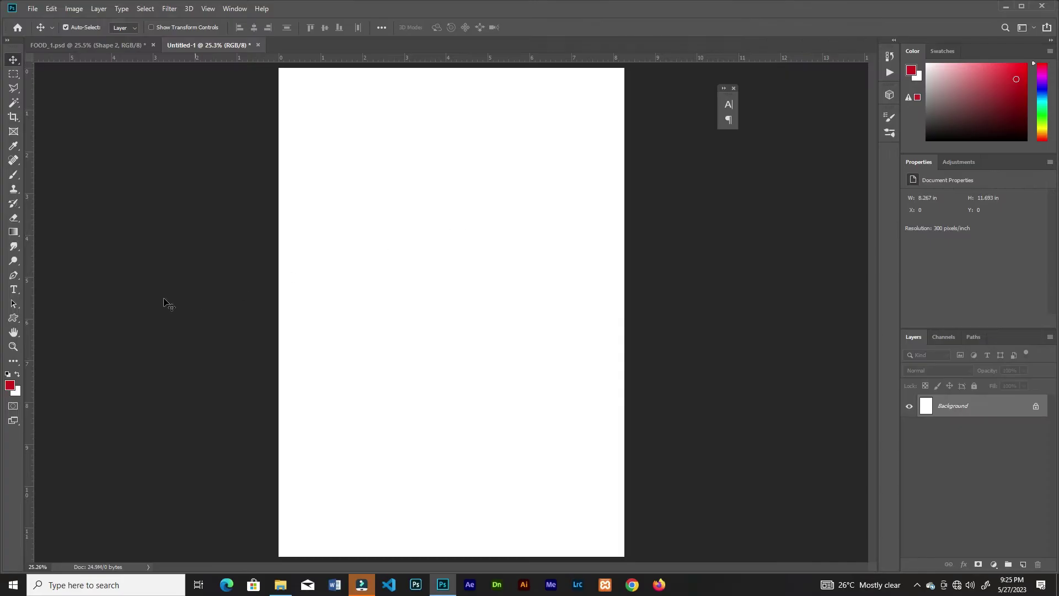
Step: Draw a closed curved black band across the upper page with the Pen tool in Shape mode
click(14, 275)
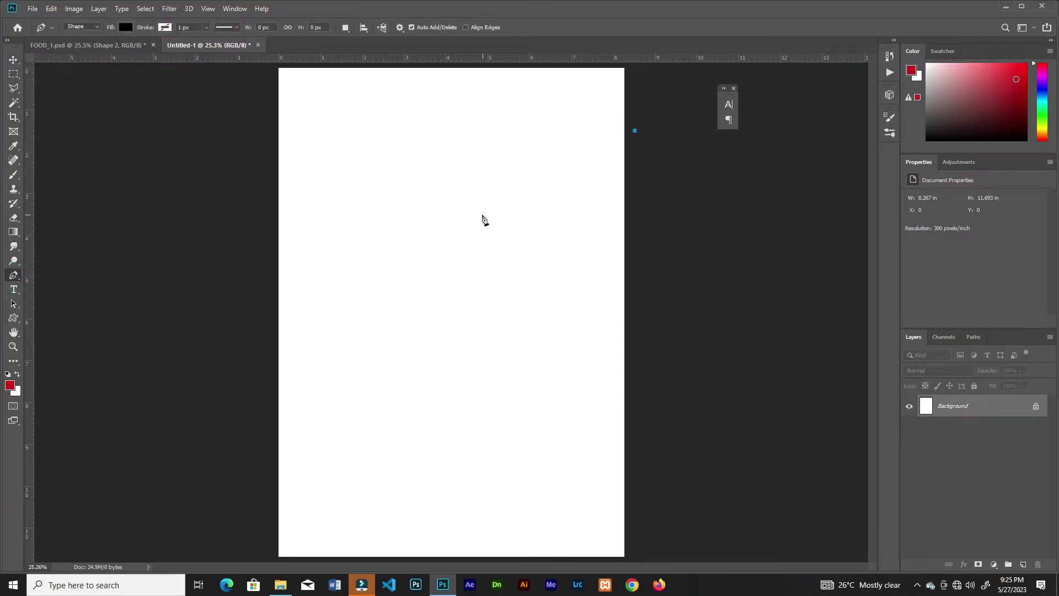
drag(452, 206, 317, 204)
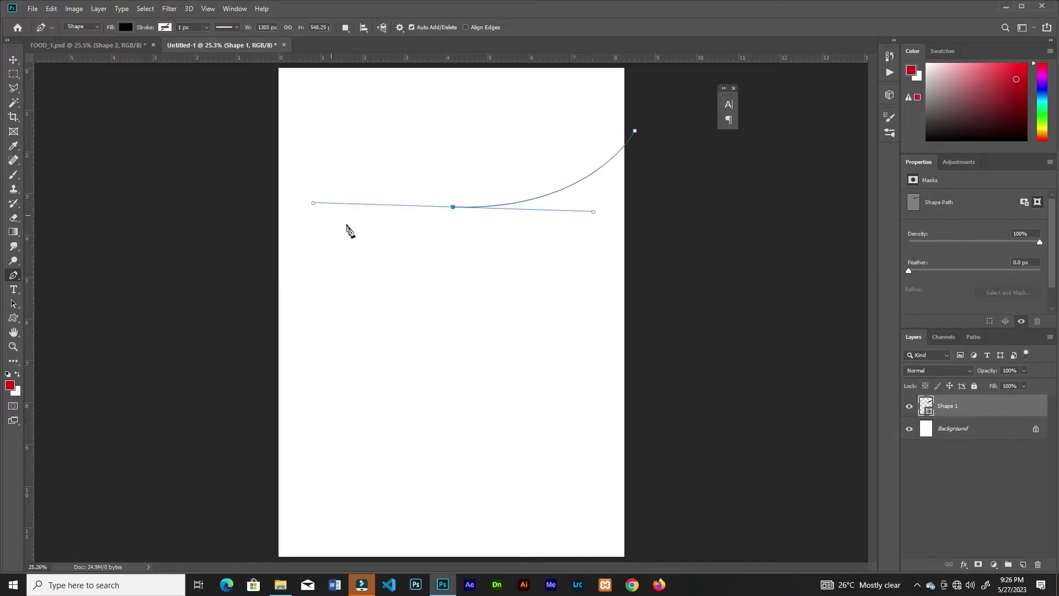
drag(267, 278, 239, 326)
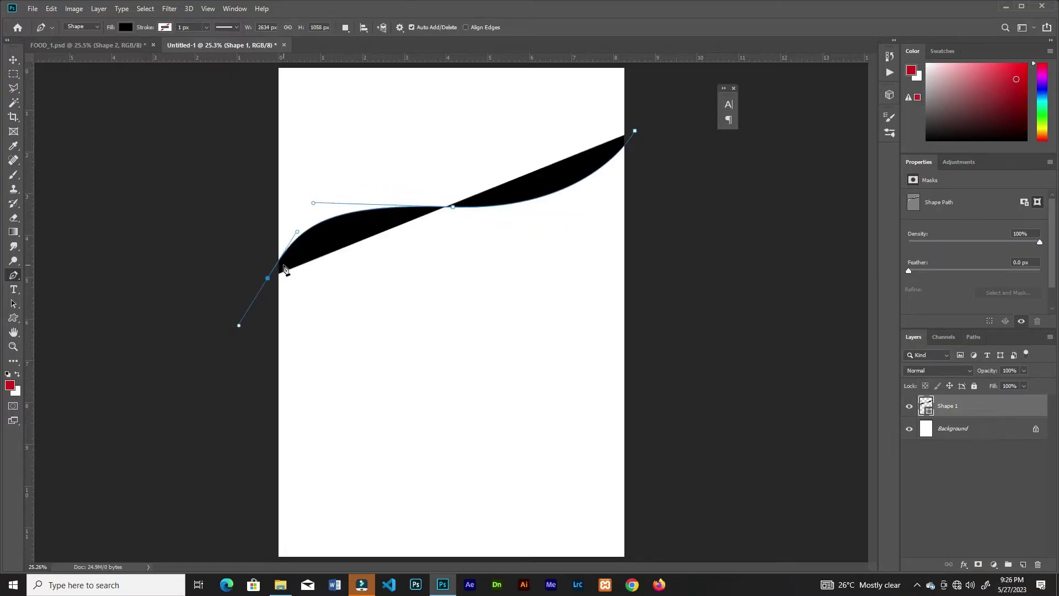
drag(453, 232, 581, 270)
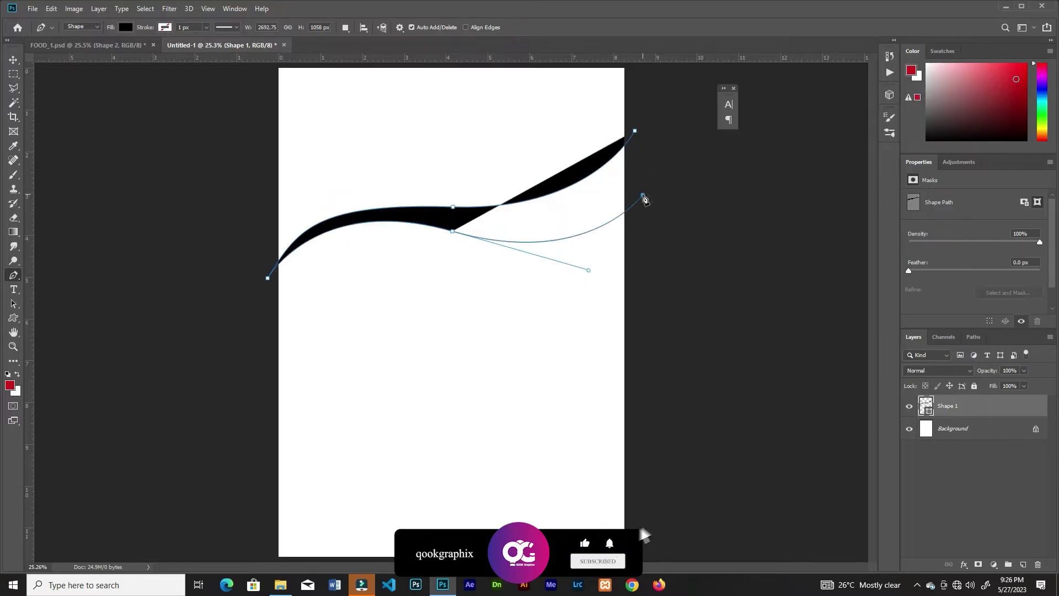
click(643, 198)
key(v)
click(642, 284)
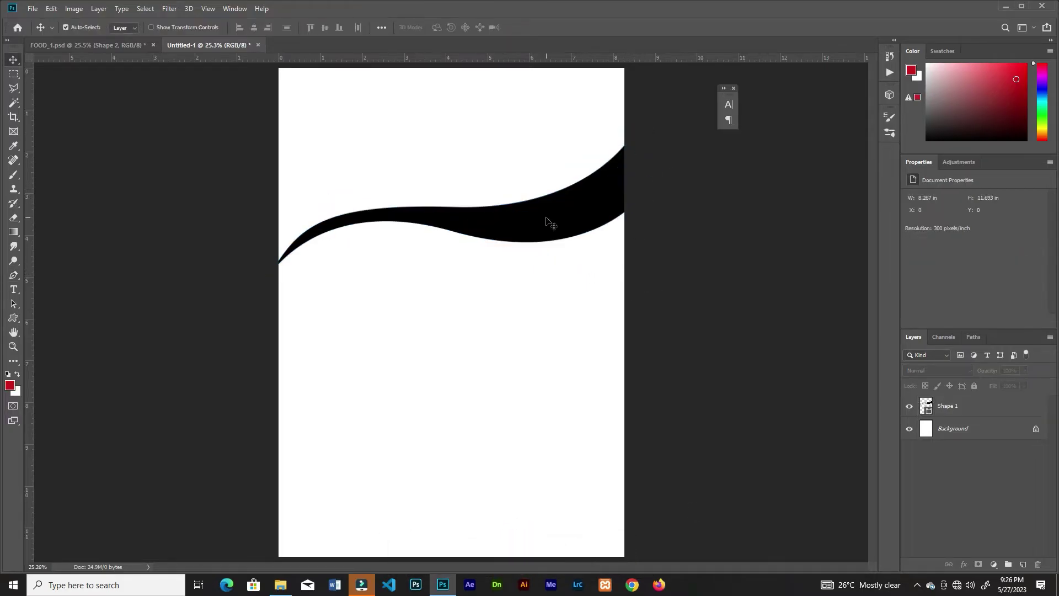
Step: Smooth the wave's upper curve by adjusting its anchors with the Convert Point tool
key(ctrl+plus)
click(472, 194)
right_click(14, 275)
click(55, 327)
click(365, 174)
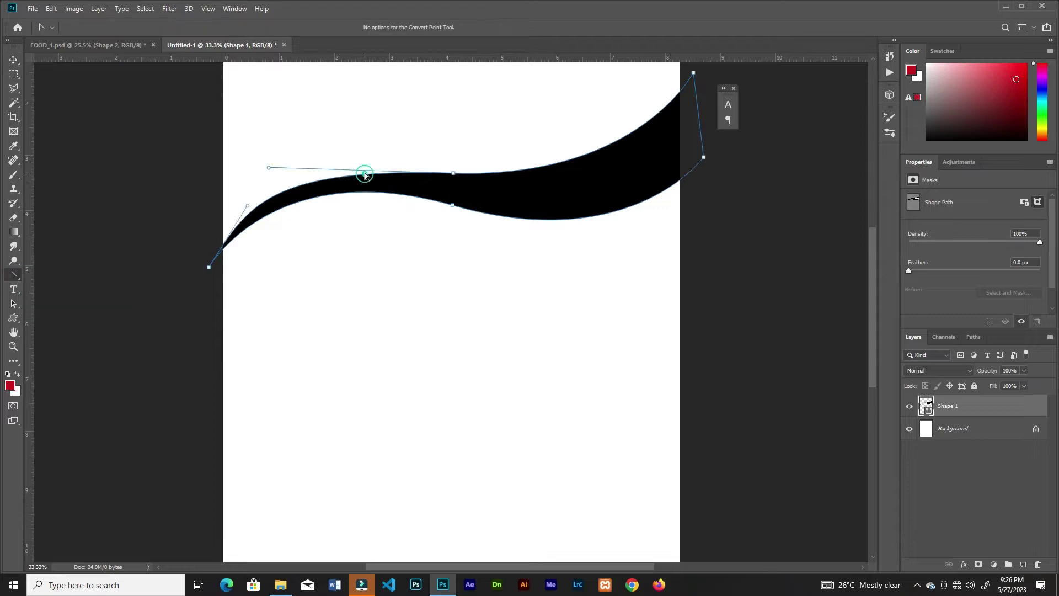
drag(364, 175, 362, 179)
drag(312, 202, 319, 207)
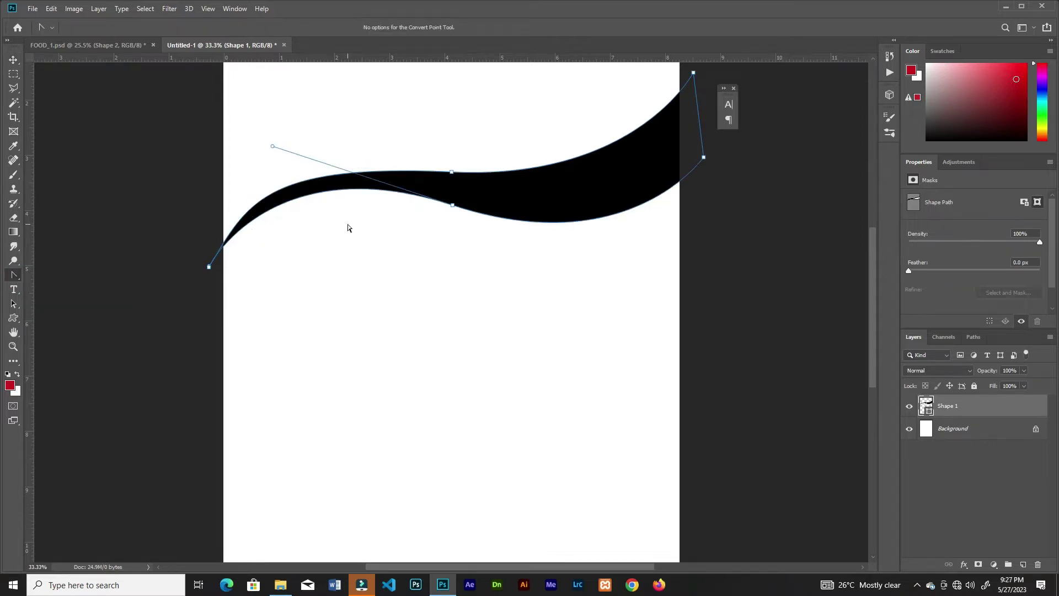
key(ctrl+minus)
drag(560, 244, 484, 238)
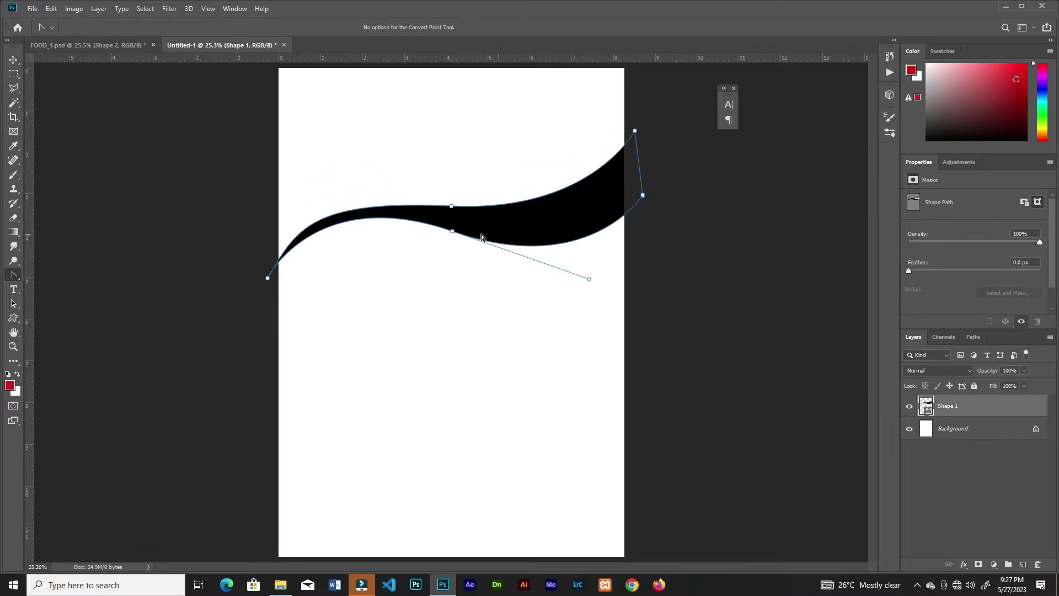
key(ctrl+z)
key(v)
click(585, 277)
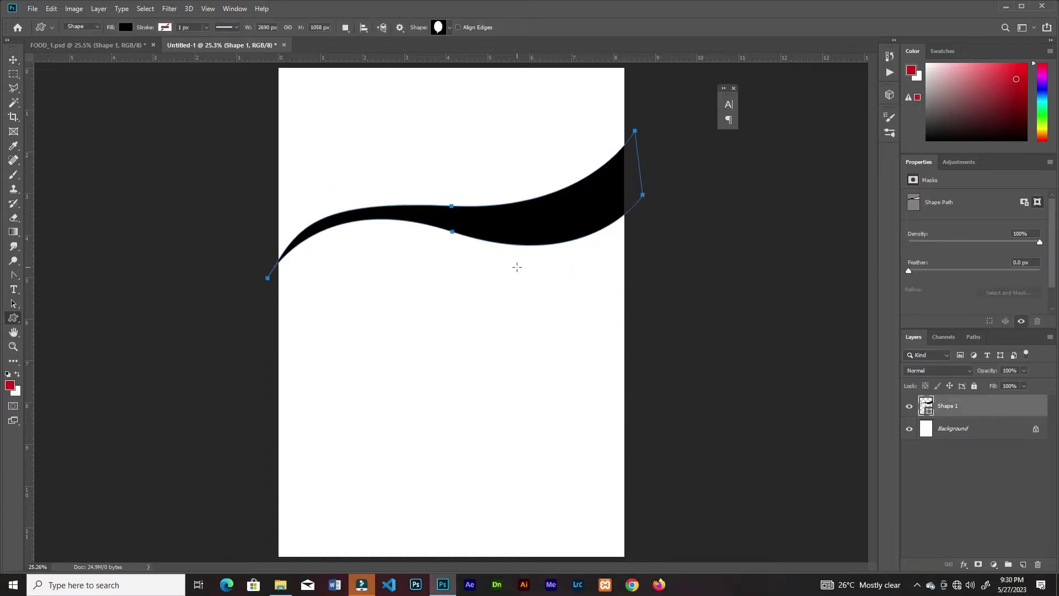
key(v)
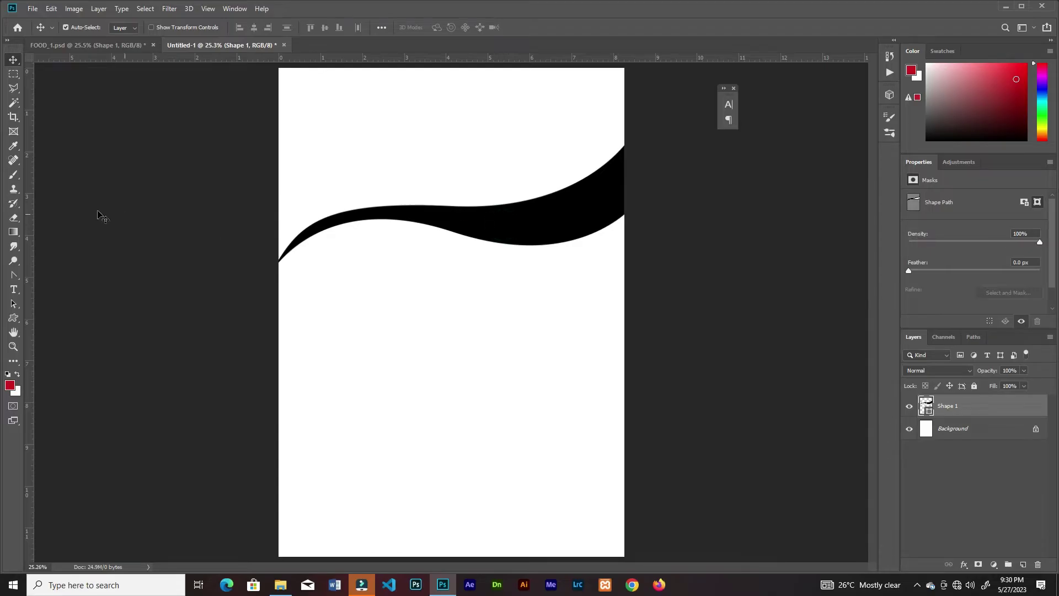
Step: Switch the wave's fill to a gradient at a 4° angle
click(14, 318)
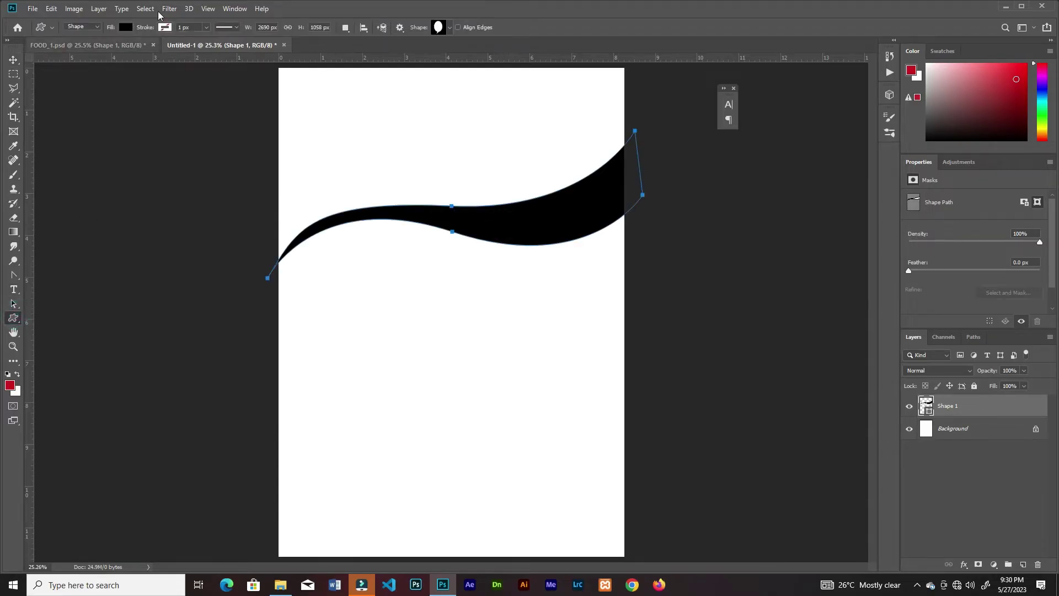
click(125, 27)
click(122, 49)
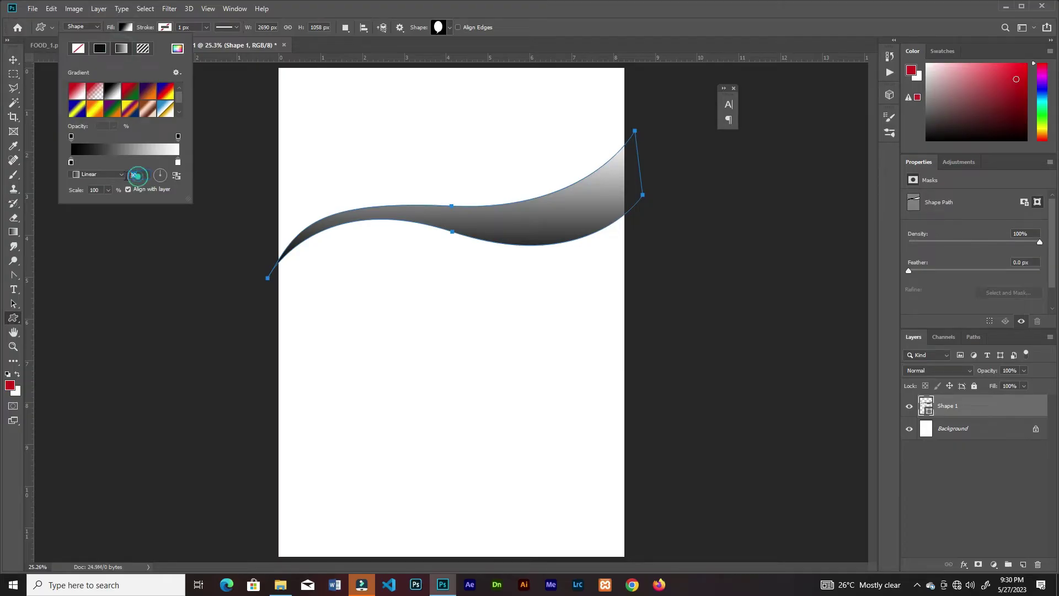
text(4)
key(Return)
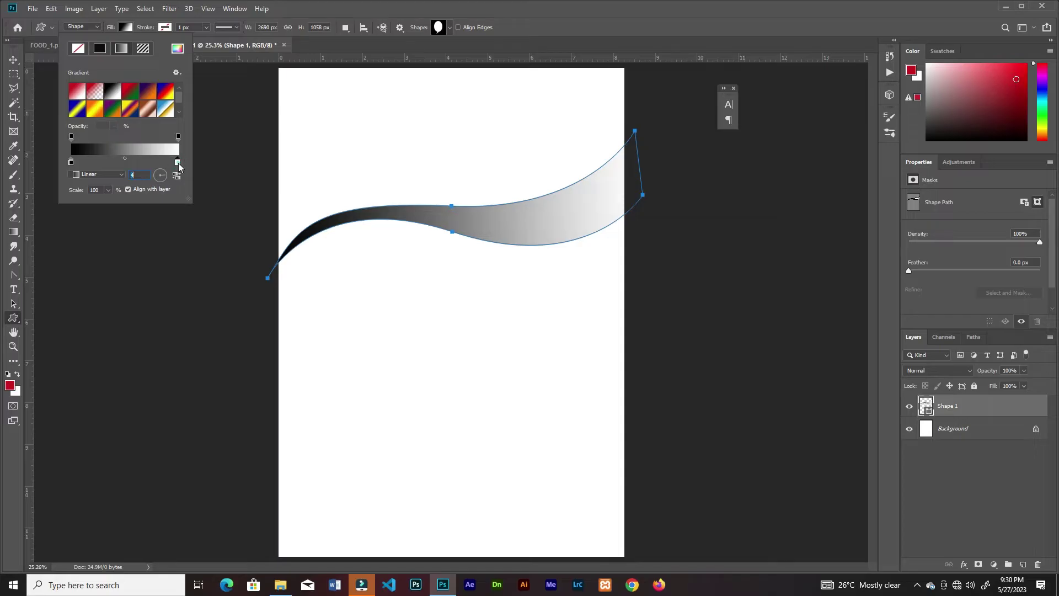
Step: Set the gradient stops to f5bd1c on the left and ff7901 on the right, shifting the midpoint right
double_click(178, 162)
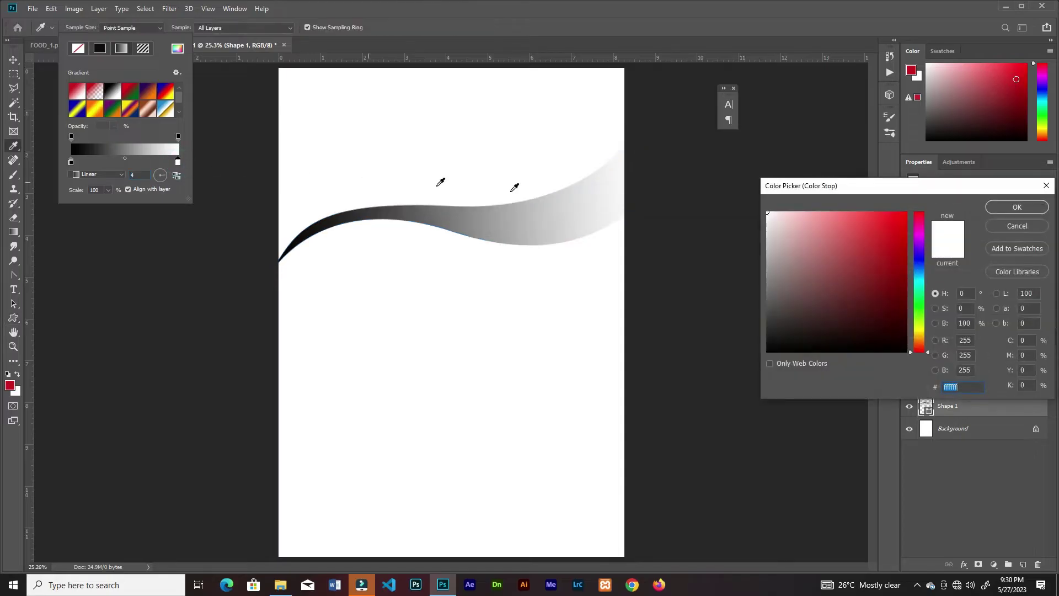
text(ff7901)
click(999, 207)
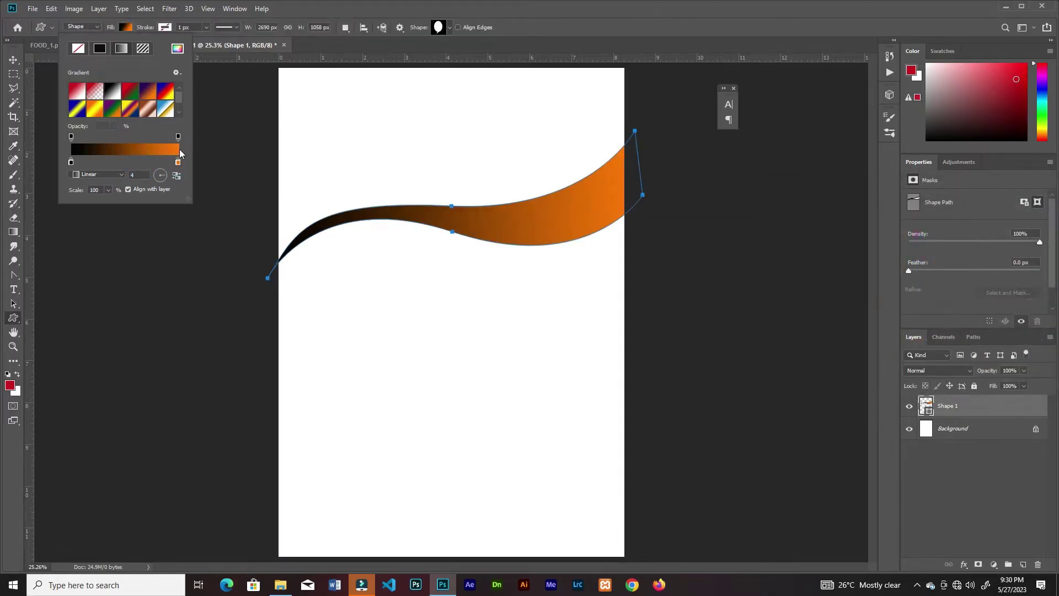
double_click(71, 163)
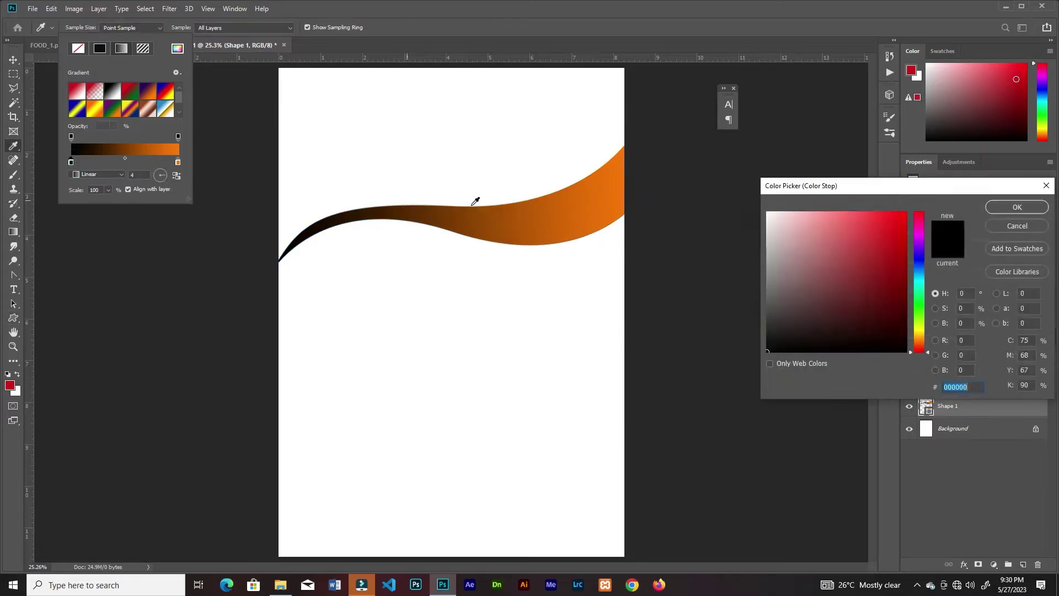
text(f5bd1c)
click(1001, 206)
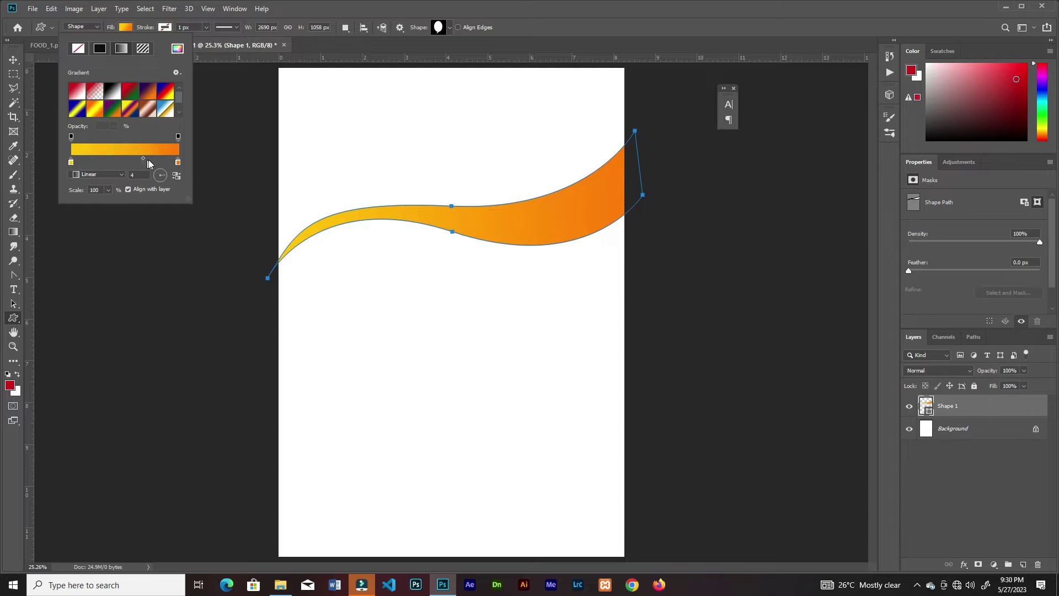
drag(148, 163, 158, 162)
click(138, 27)
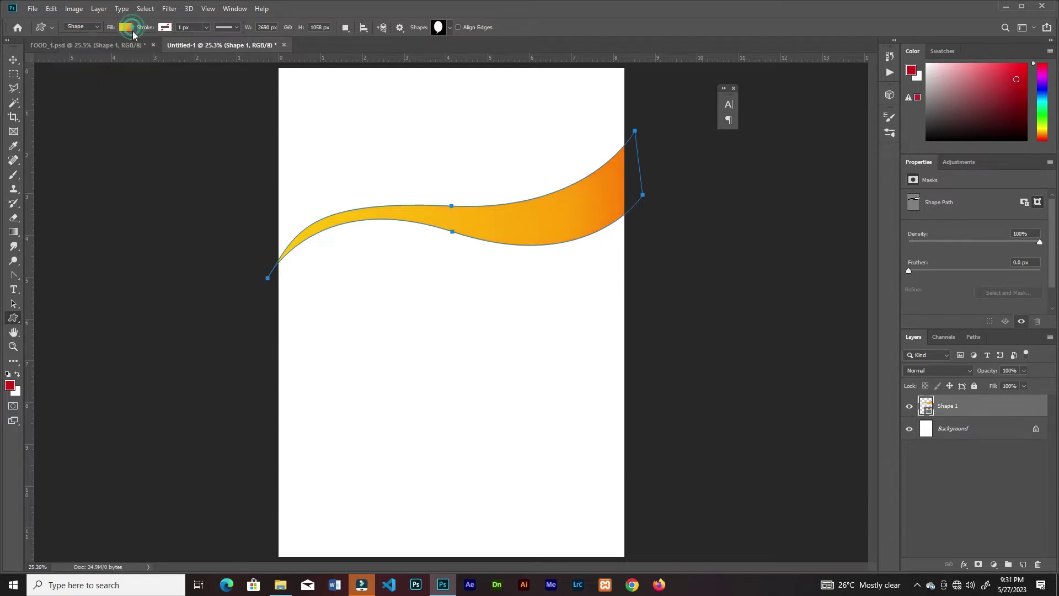
Step: Move the wave down-right and scale it to 103.7%
key(v)
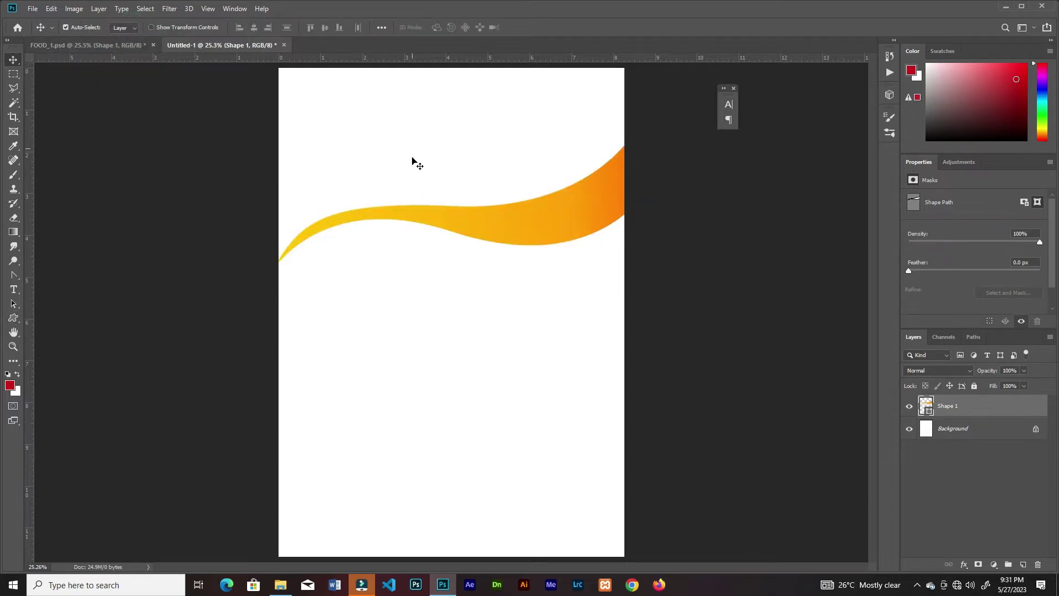
drag(575, 186, 605, 212)
key(ctrl+t)
drag(642, 278, 648, 280)
key(Return)
Step: Start a new shape layer below the wave, tracing along the wave's underside
key(ctrl+plus)
key(ctrl+plus)
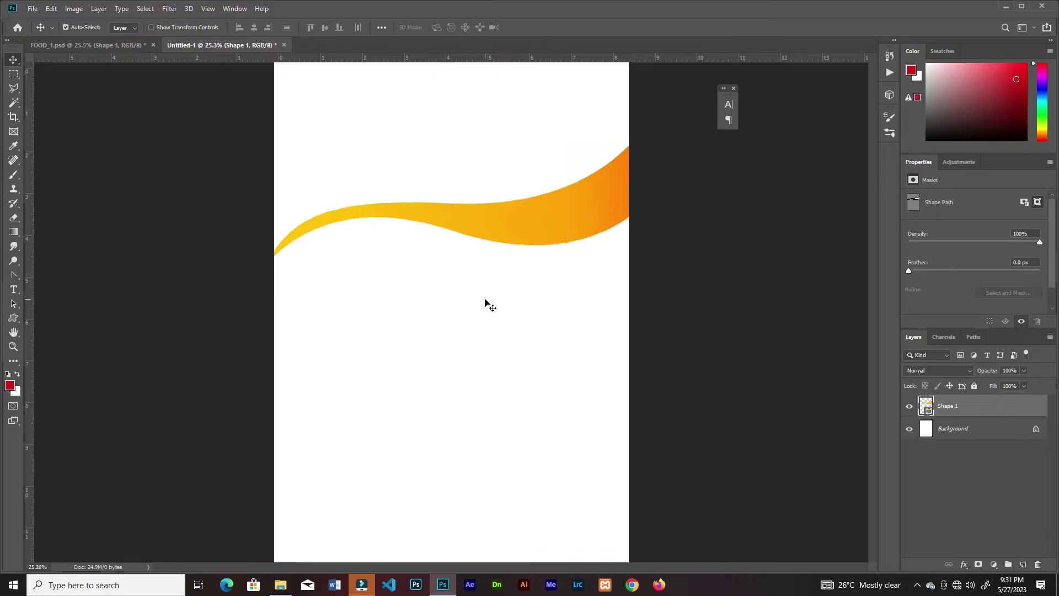
scroll(473, 298, up, 3)
right_click(14, 275)
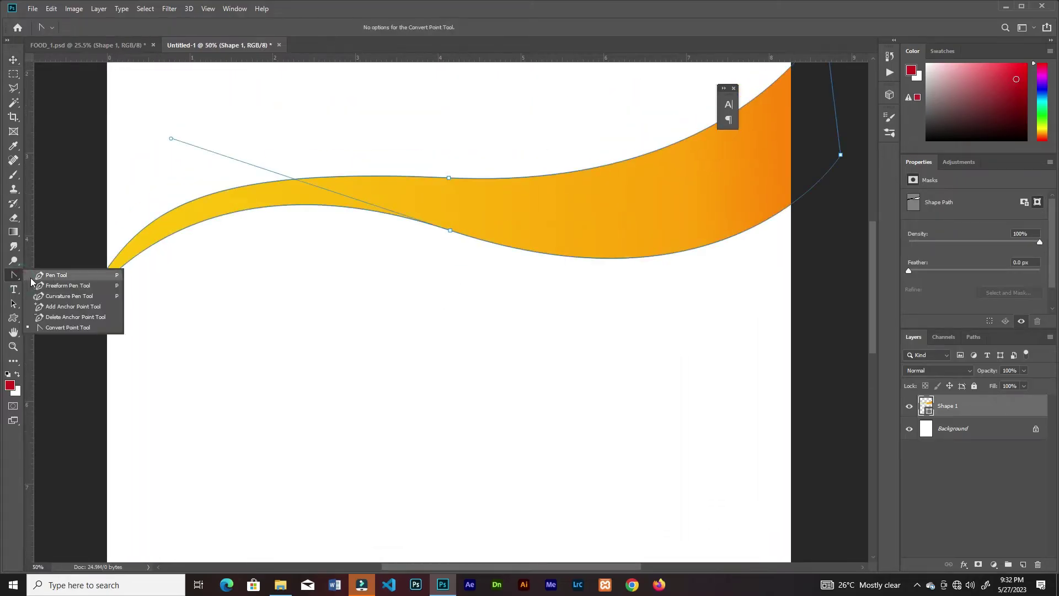
click(55, 275)
click(1023, 564)
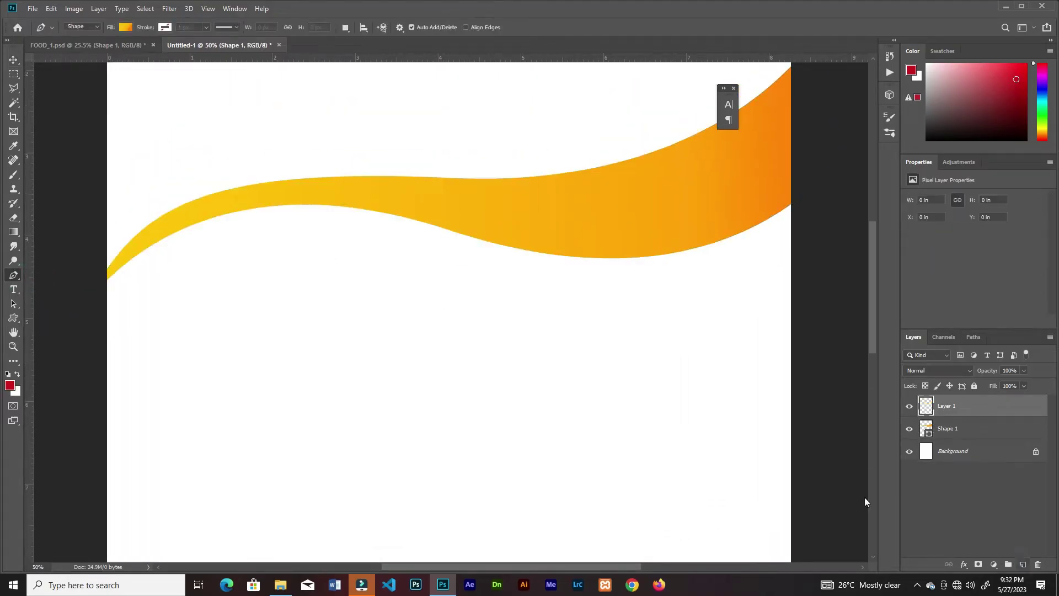
click(175, 238)
drag(967, 404, 969, 445)
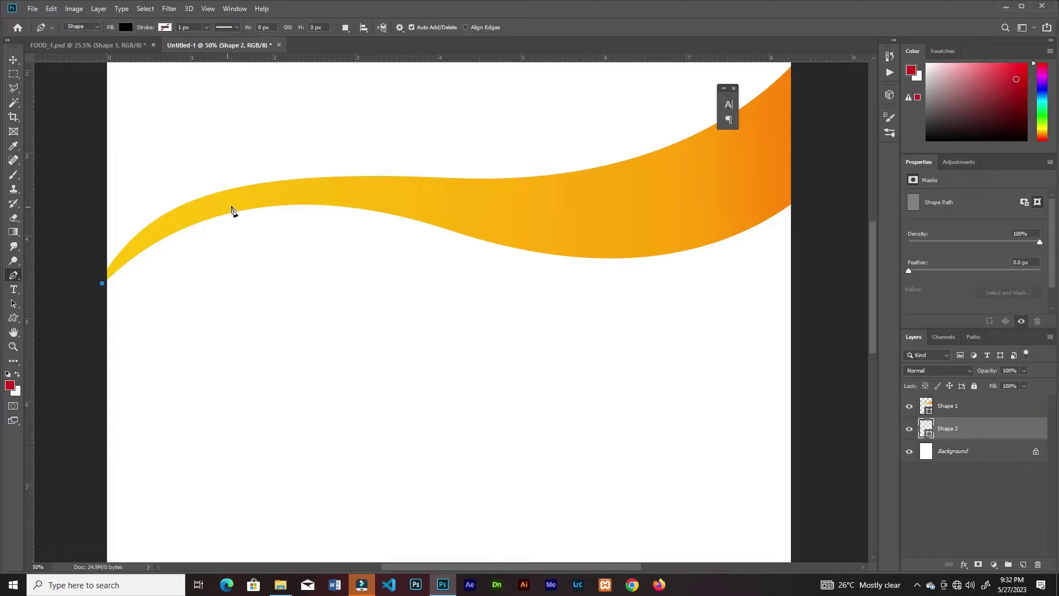
click(661, 213)
click(806, 152)
Step: Extend the black shape's outline past the page's bottom corners to cover the lower page
key(ctrl+minus)
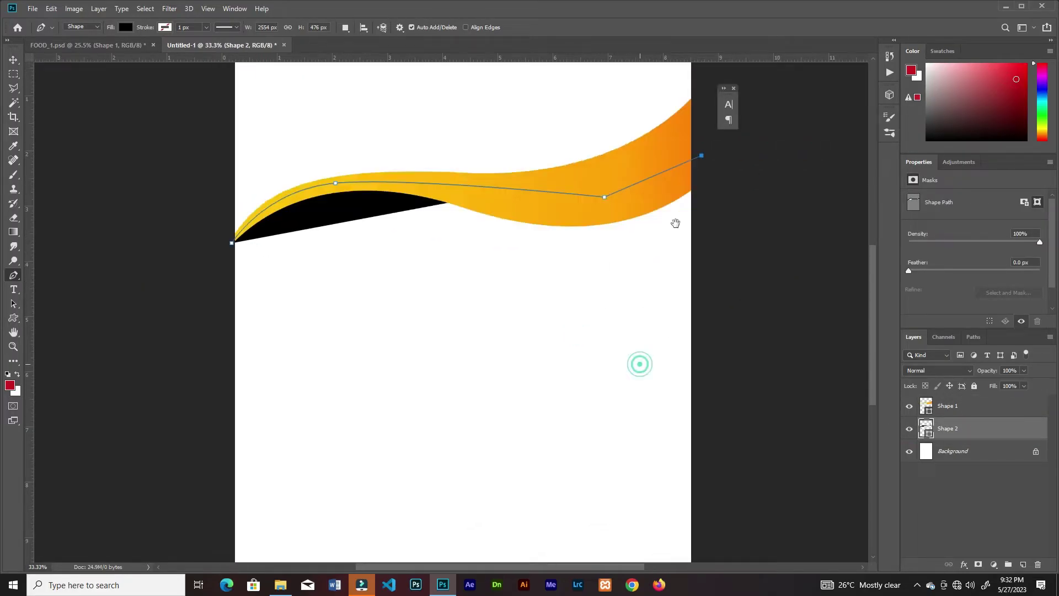
scroll(752, 449, down, 3)
click(727, 509)
click(351, 519)
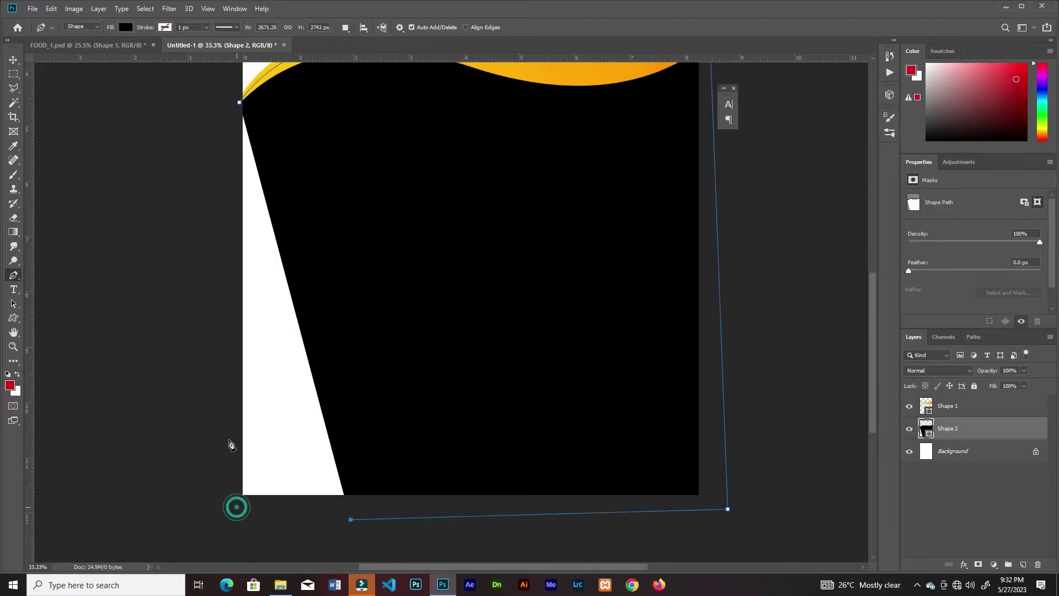
click(236, 506)
key(ctrl+0)
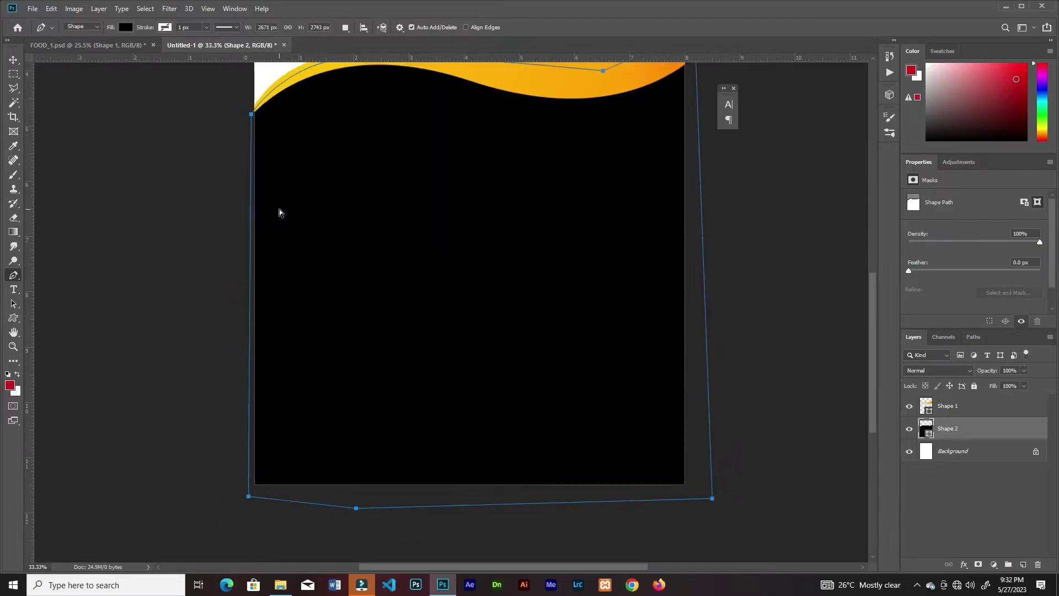
key(v)
click(660, 318)
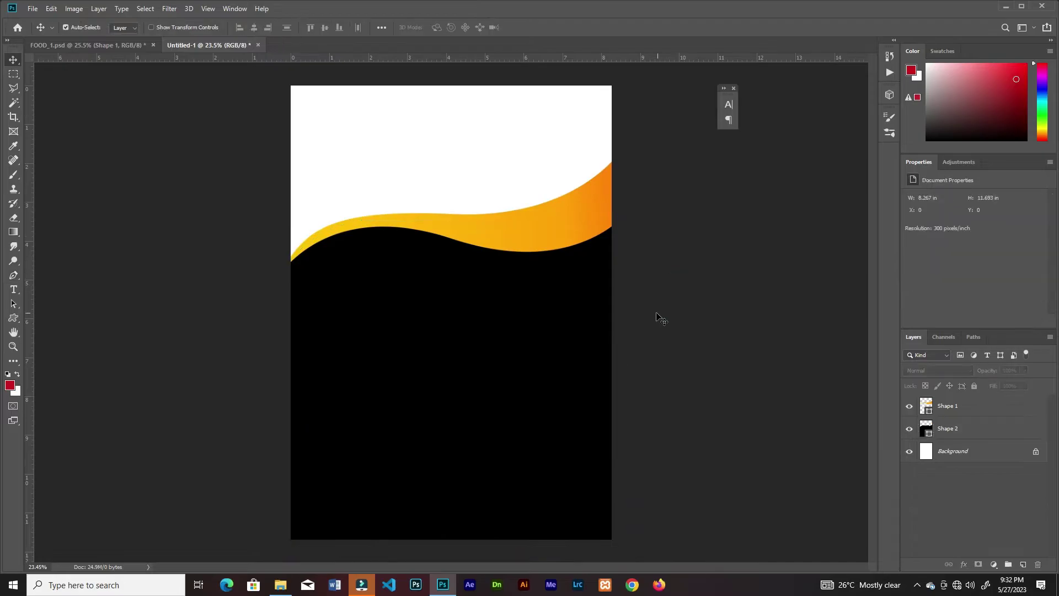
click(525, 347)
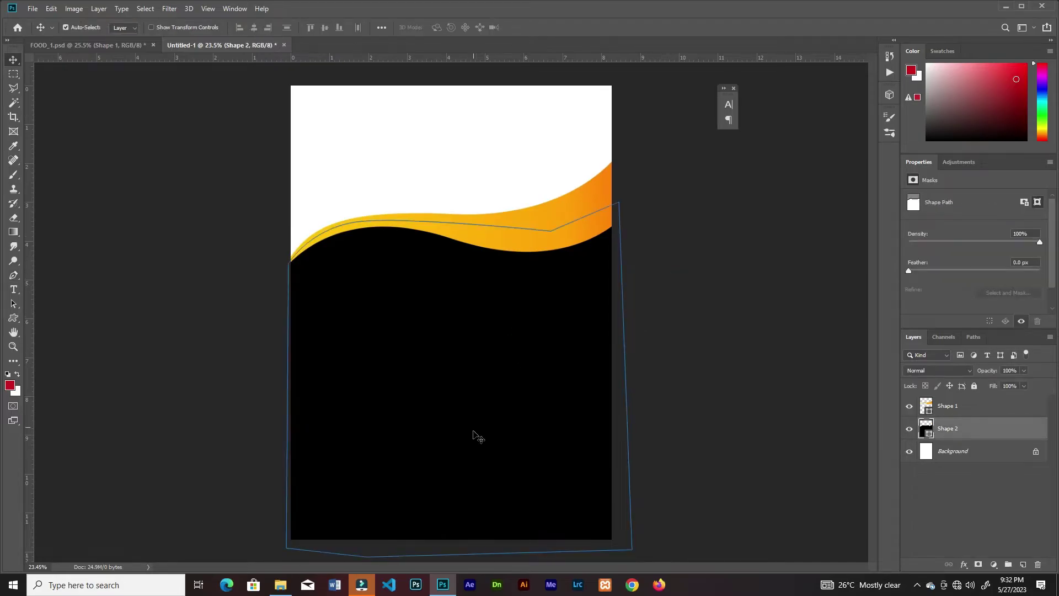
click(280, 585)
Step: Bring the paisley image into the flyer and scale it to cover the page
drag(173, 94, 499, 398)
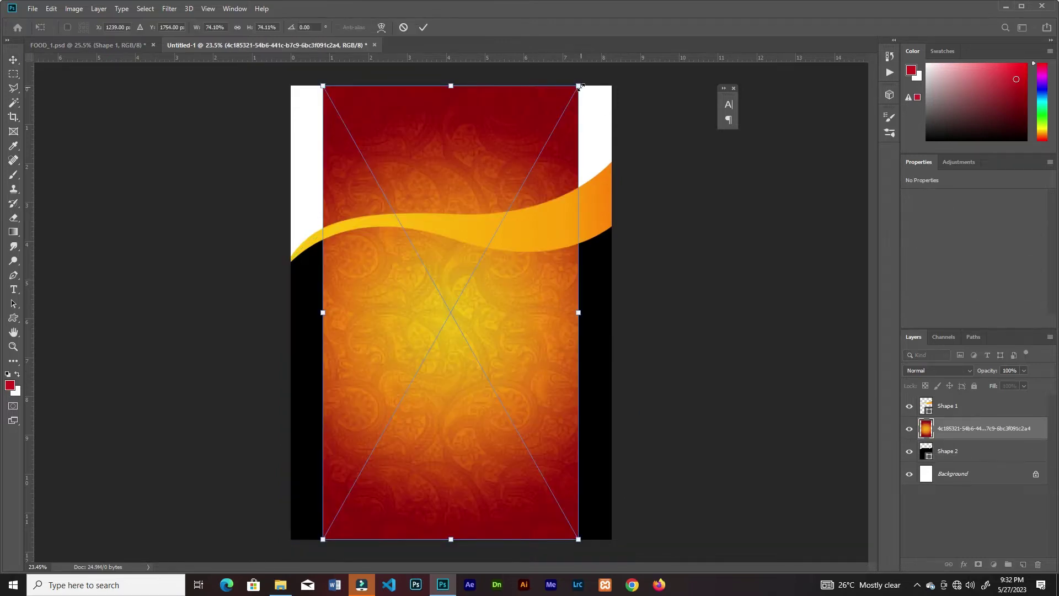
drag(579, 87, 610, 28)
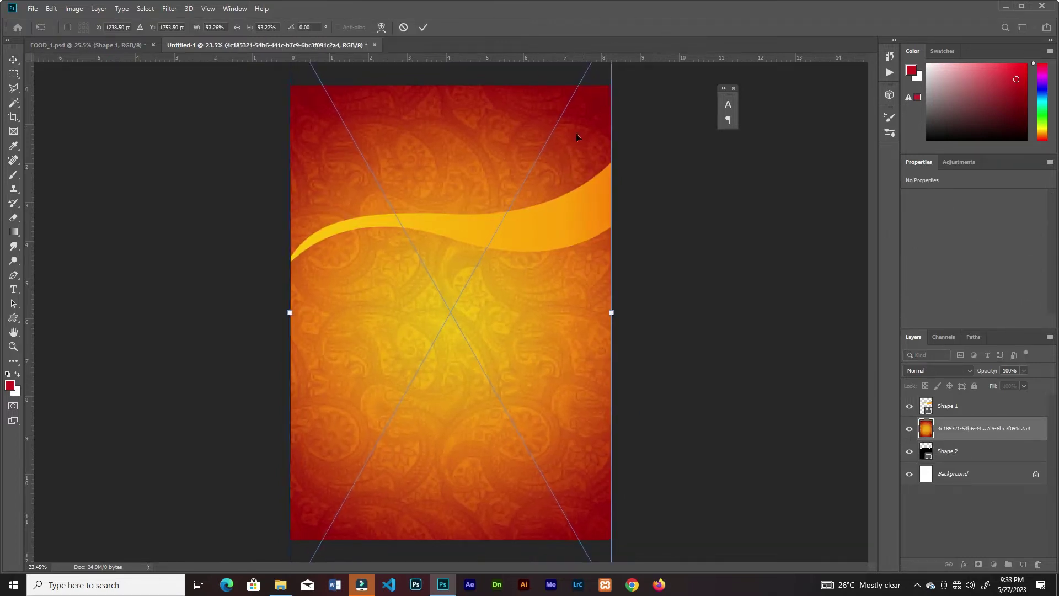
drag(576, 138, 578, 144)
click(948, 373)
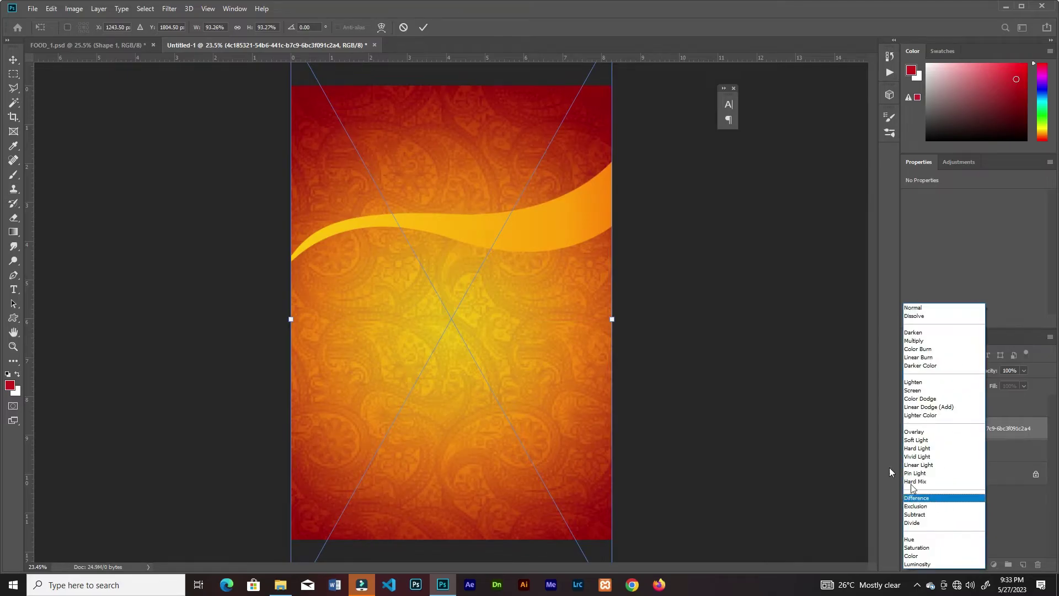
Step: Set the paisley layer to Luminosity, clip it to Shape 2, and lower opacity to 15%
click(423, 27)
click(944, 379)
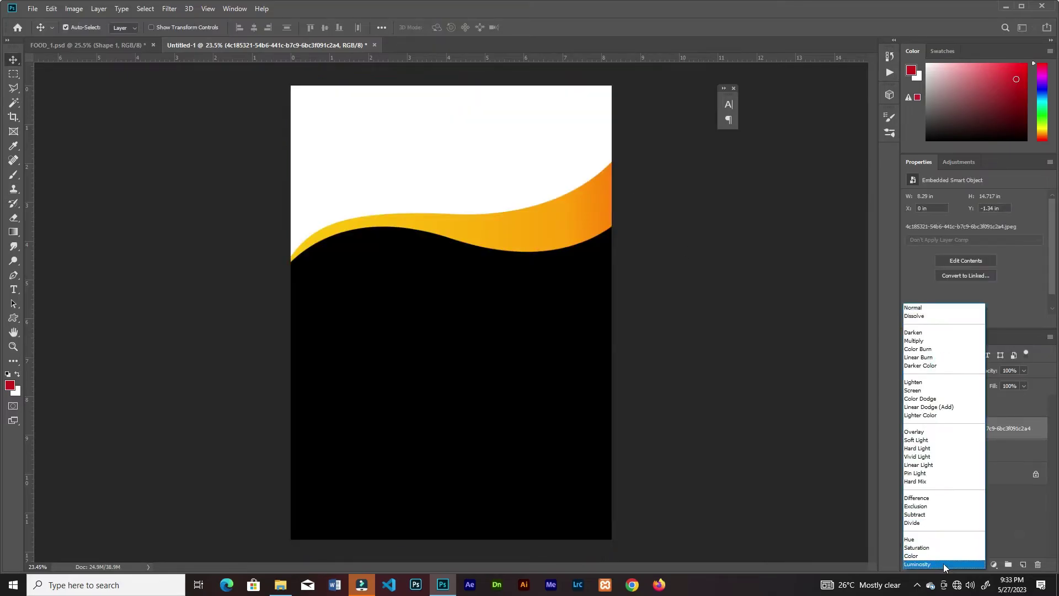
click(944, 564)
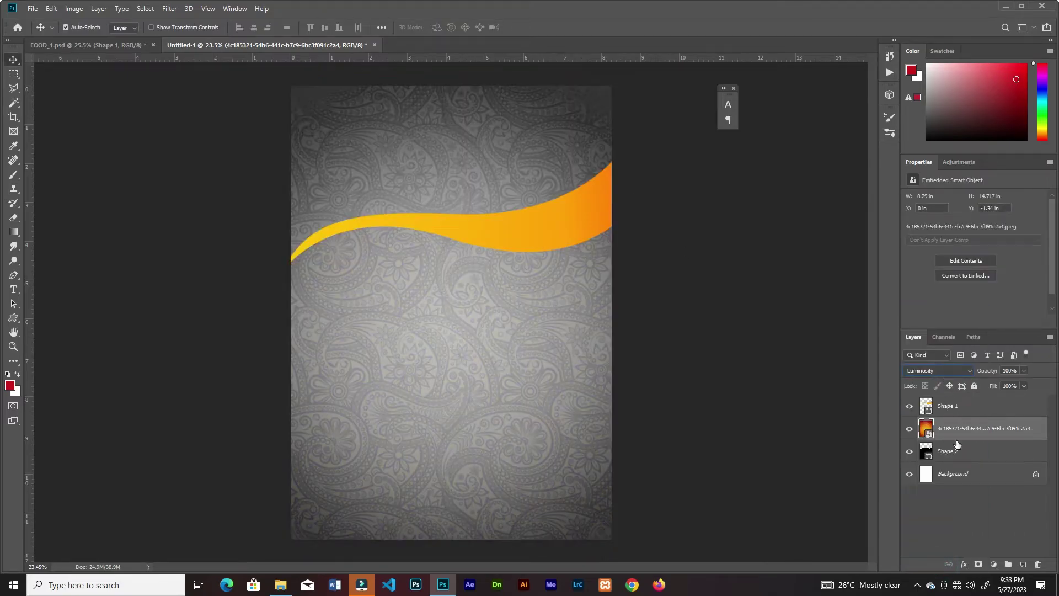
right_click(995, 432)
click(920, 356)
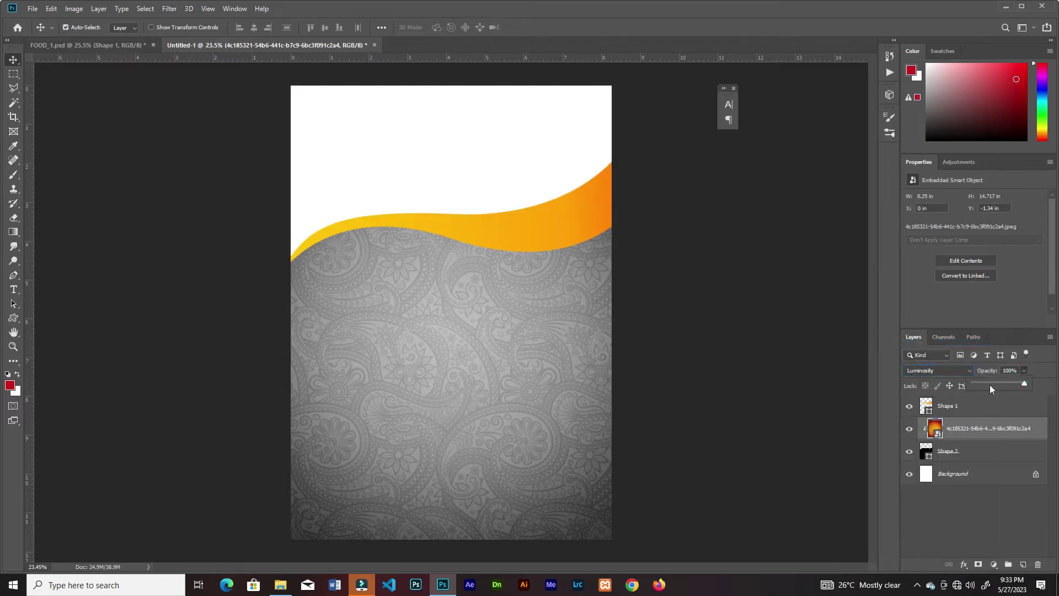
drag(989, 385, 981, 382)
Step: Change Shape 2's fill colour to #111111 in the Color Picker
click(680, 392)
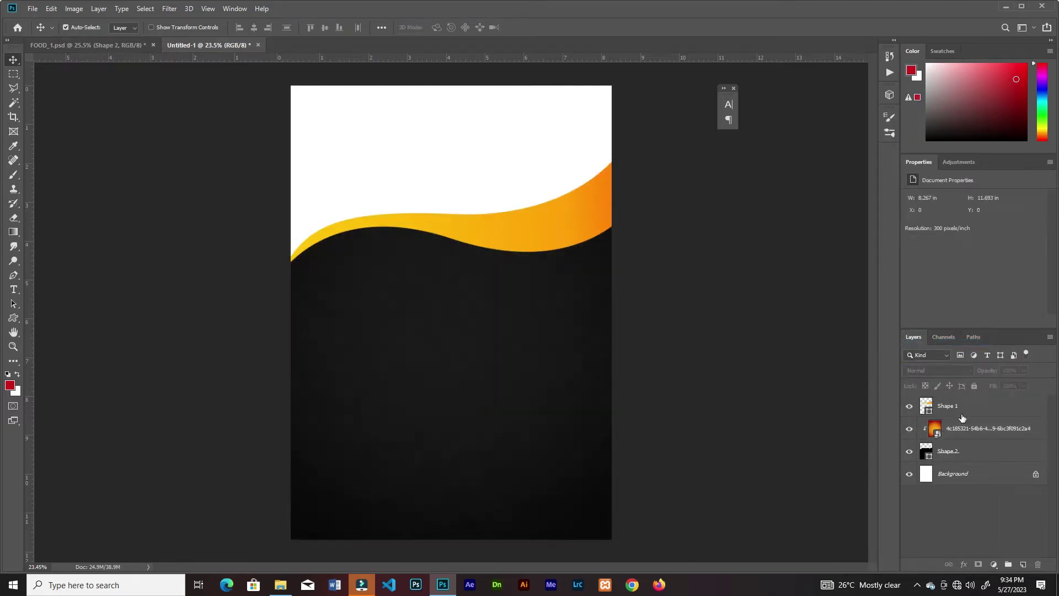
click(958, 454)
double_click(926, 452)
click(767, 340)
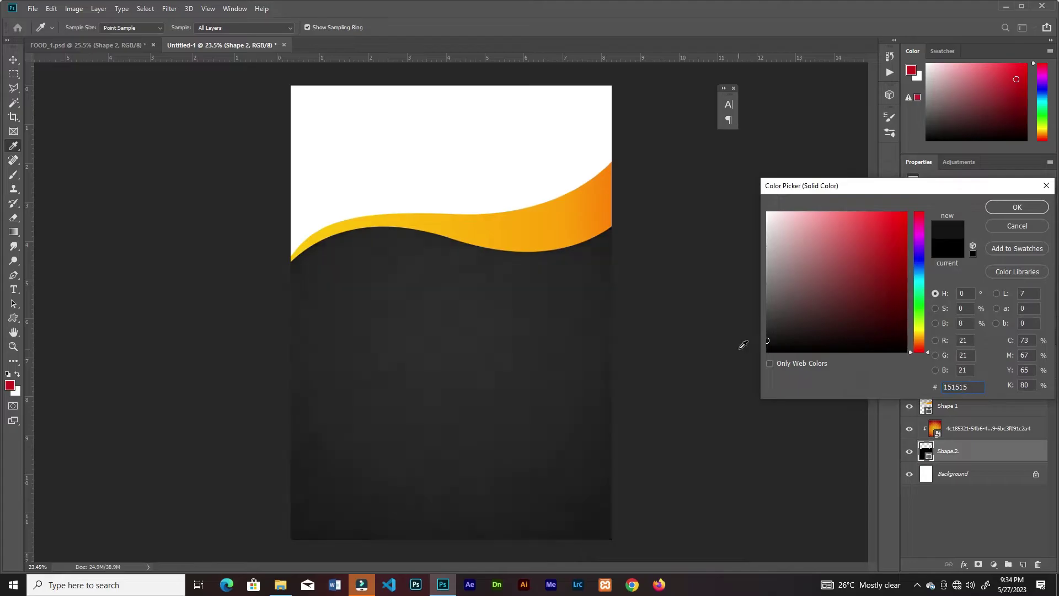
double_click(954, 387)
text(111111)
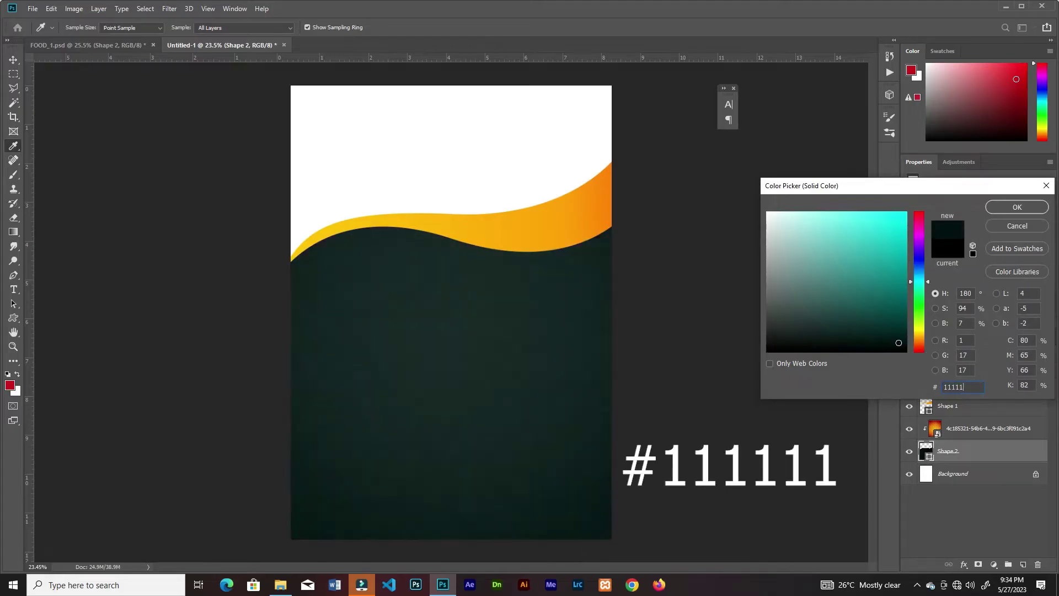
click(1016, 206)
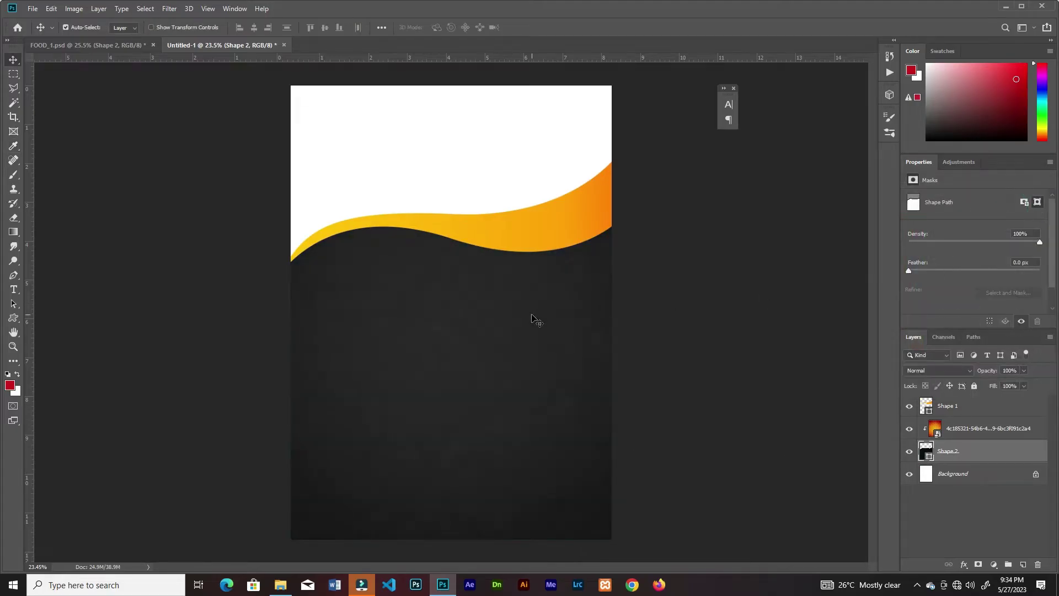
scroll(521, 325, up, 1)
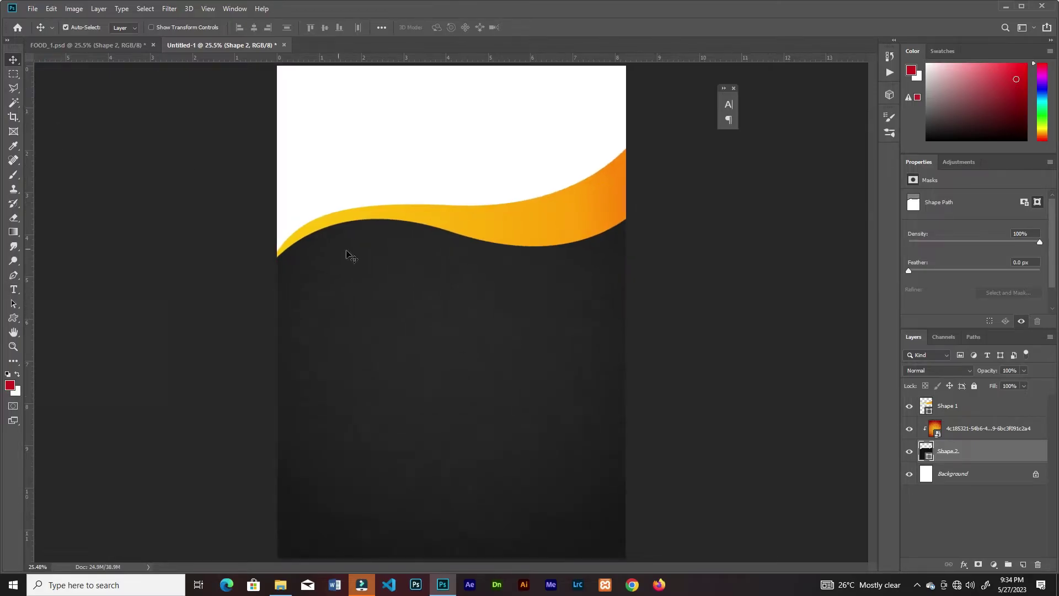
Step: Add the 'Delicious' title text and set it in the Great Vibes font
key(t)
key(ctrl+v)
click(442, 27)
text(000000)
key(Return)
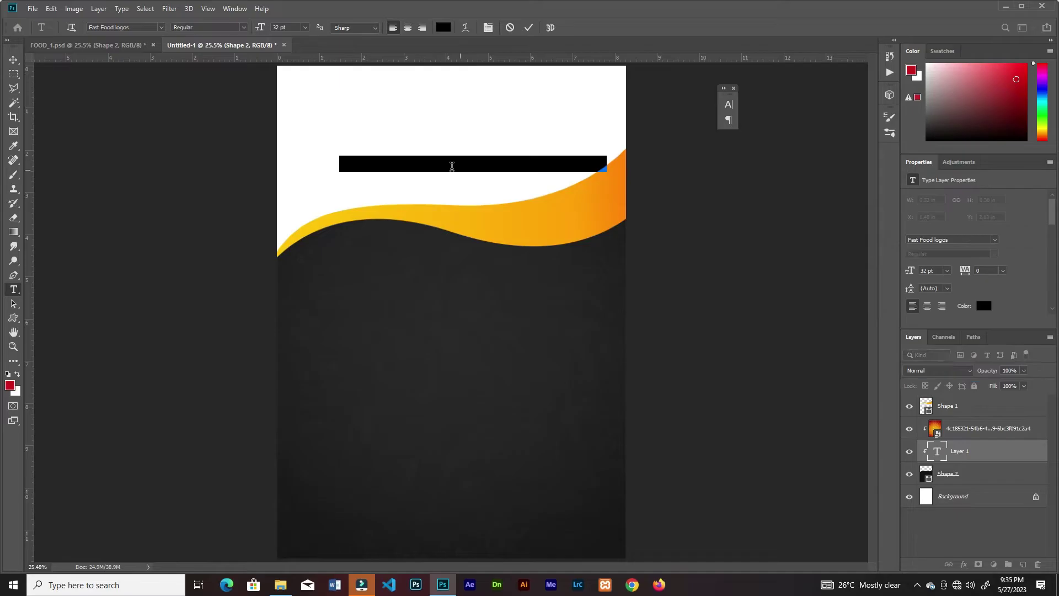
key(ctrl+Return)
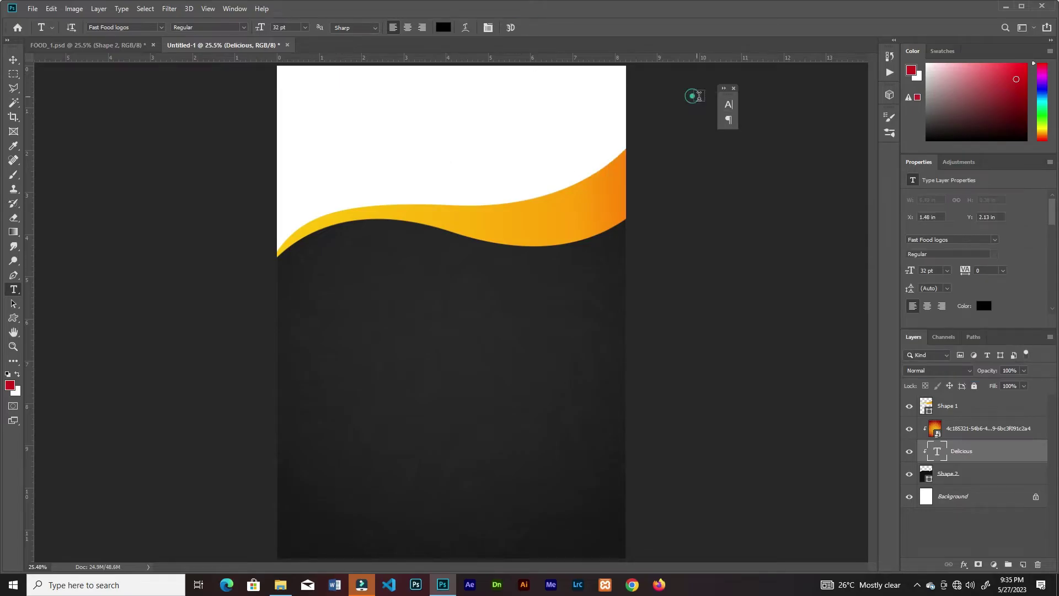
key(v)
key(ctrl+shift+bracketright)
drag(478, 165, 468, 165)
click(727, 104)
click(628, 119)
text(great)
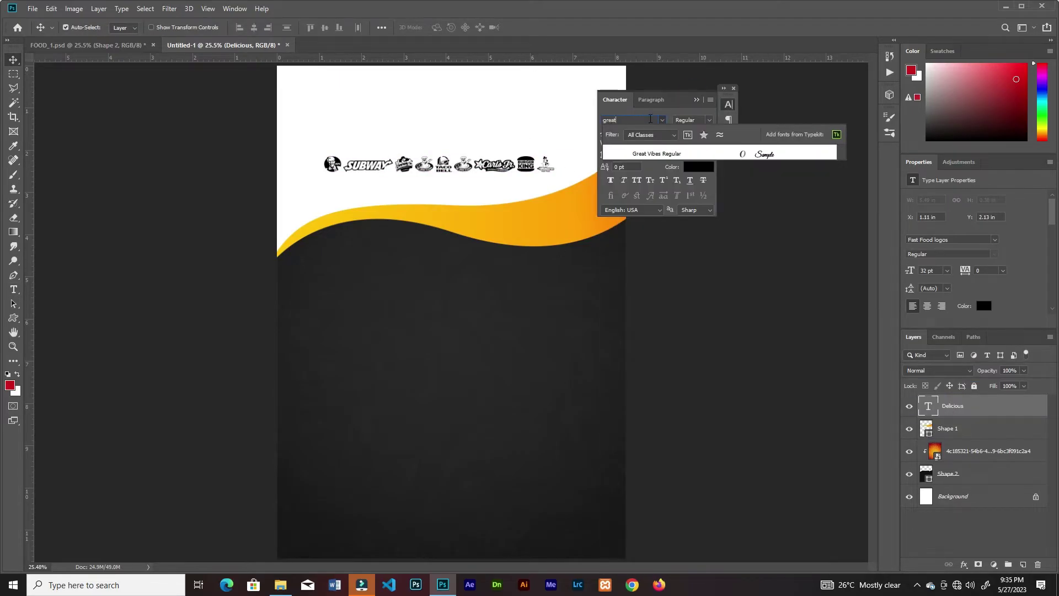
key(Return)
Step: Move 'Delicious' onto the dark area, colour it white, and enlarge it
drag(370, 165, 464, 359)
click(698, 166)
click(772, 213)
key(Return)
key(ctrl+t)
key(Return)
Step: Duplicate the text as 'Everyday' and shrink it to about 50.6 pt
key(ctrl+j)
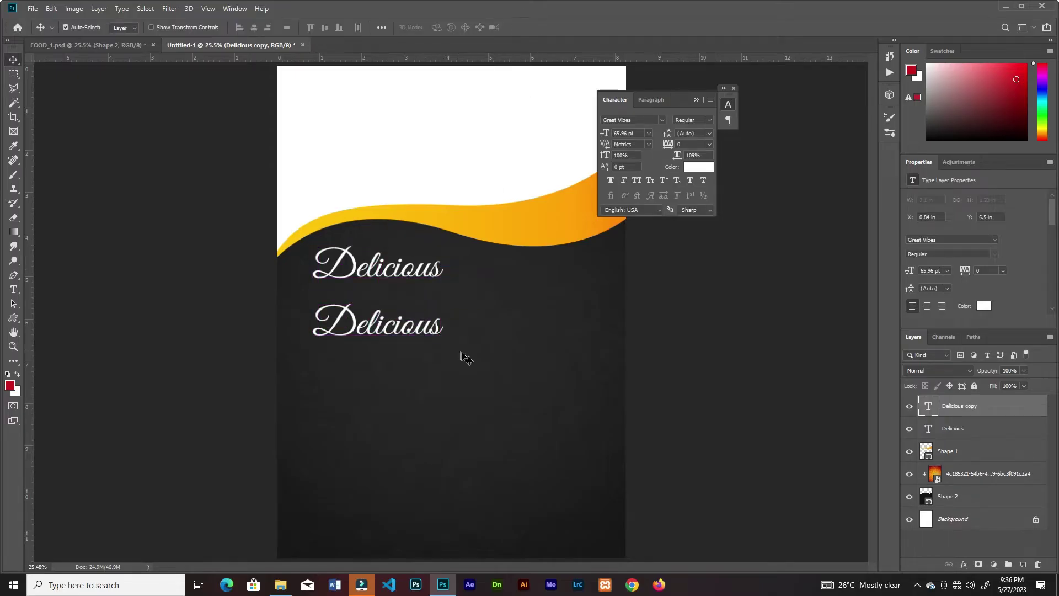
key(t)
click(347, 324)
key(ctrl+a)
text(Everyday)
click(529, 27)
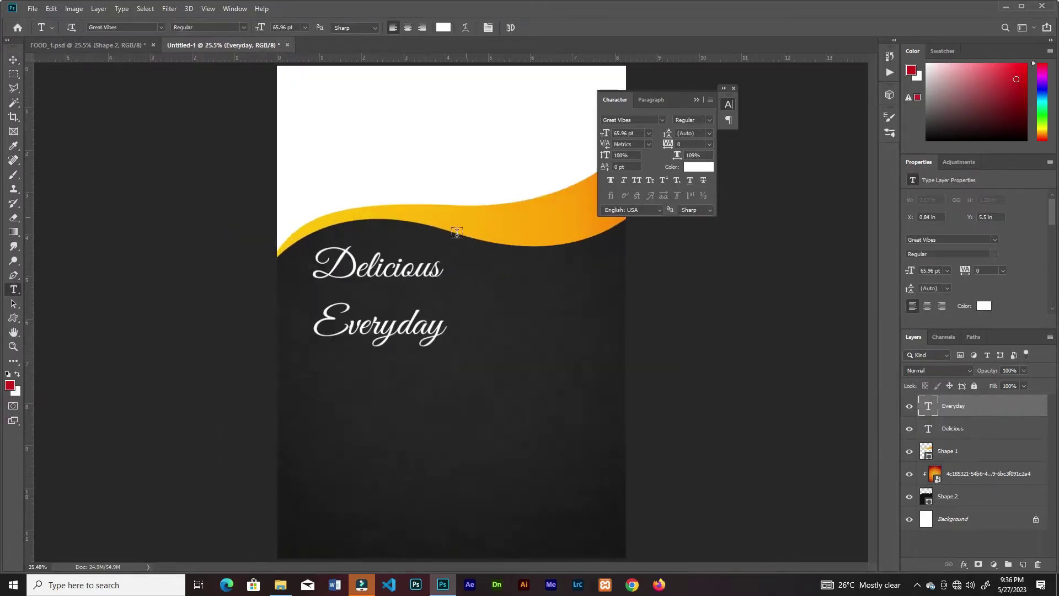
key(v)
key(ctrl+t)
drag(446, 303, 420, 309)
key(Return)
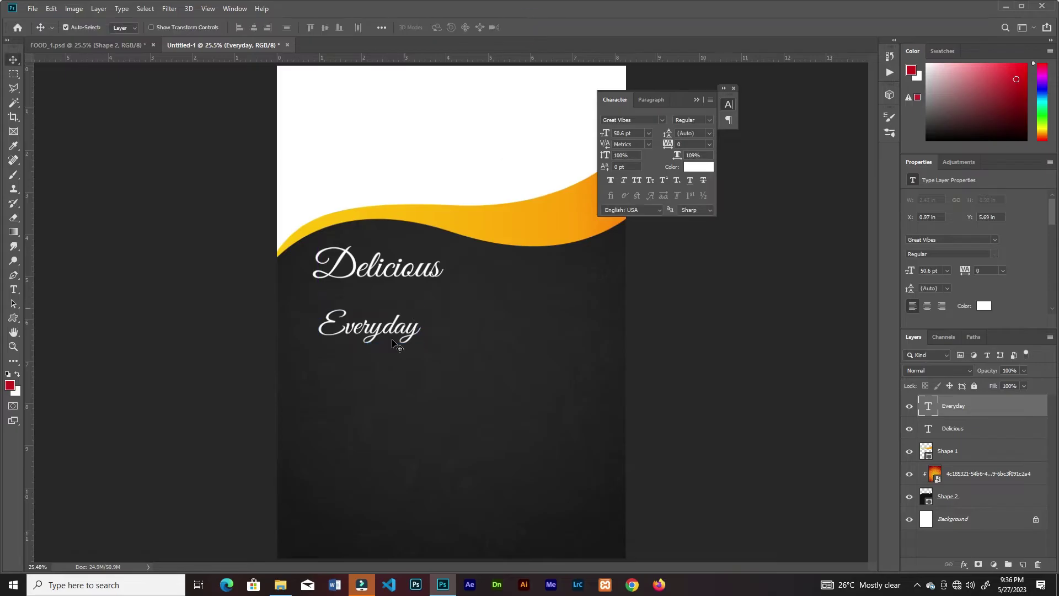
Step: Add a 'FOOD' text layer and place it between 'Delicious' and 'Everyday'
key(t)
click(359, 191)
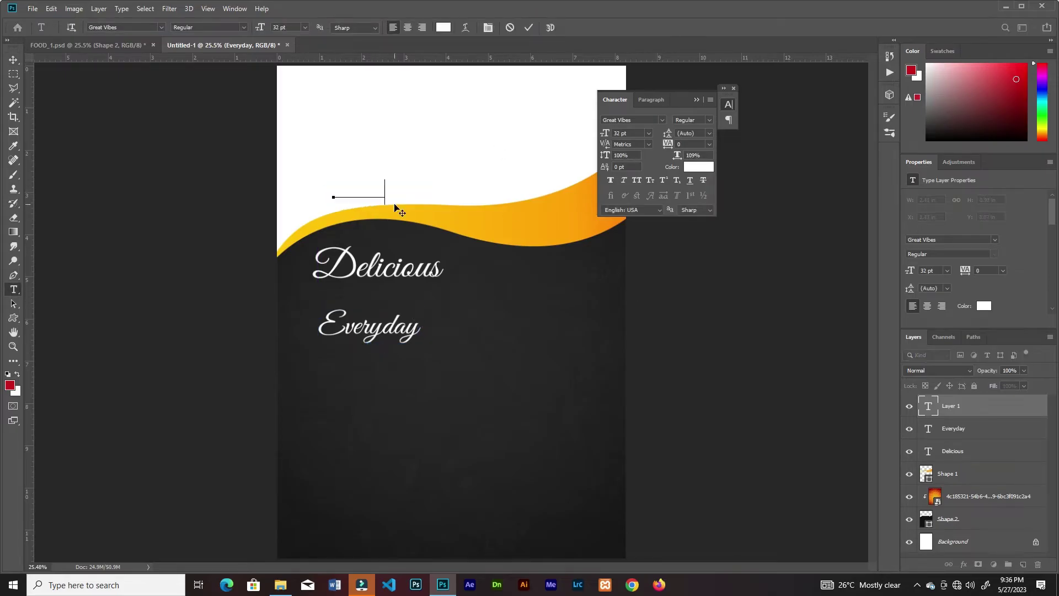
key(ctrl+Return)
key(v)
drag(375, 198, 362, 298)
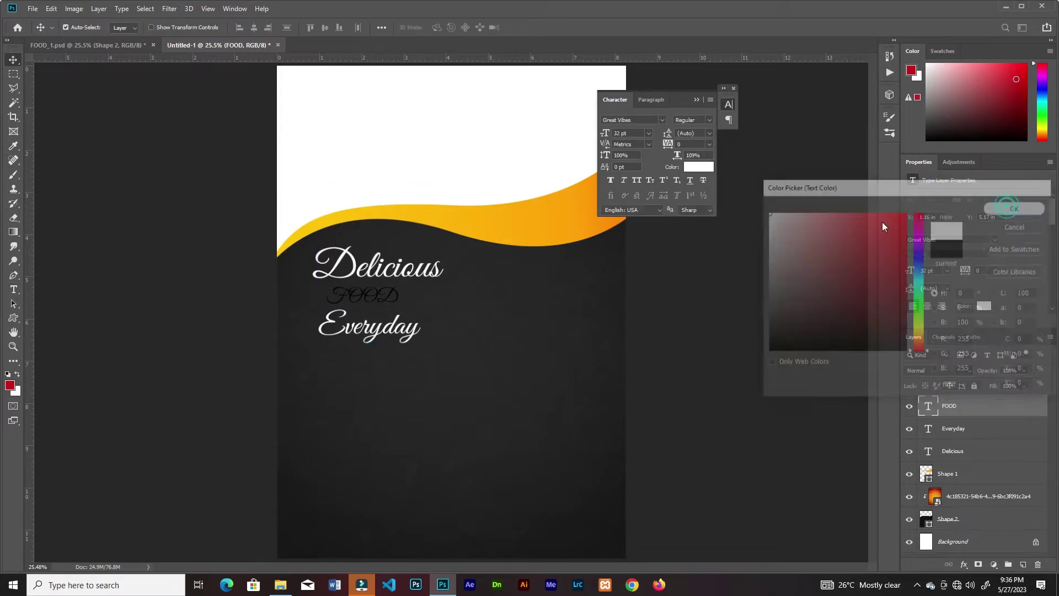
Step: Set 'FOOD' in Arial Black and enlarge it
click(634, 119)
text(Arial)
key(Return)
click(709, 120)
click(689, 204)
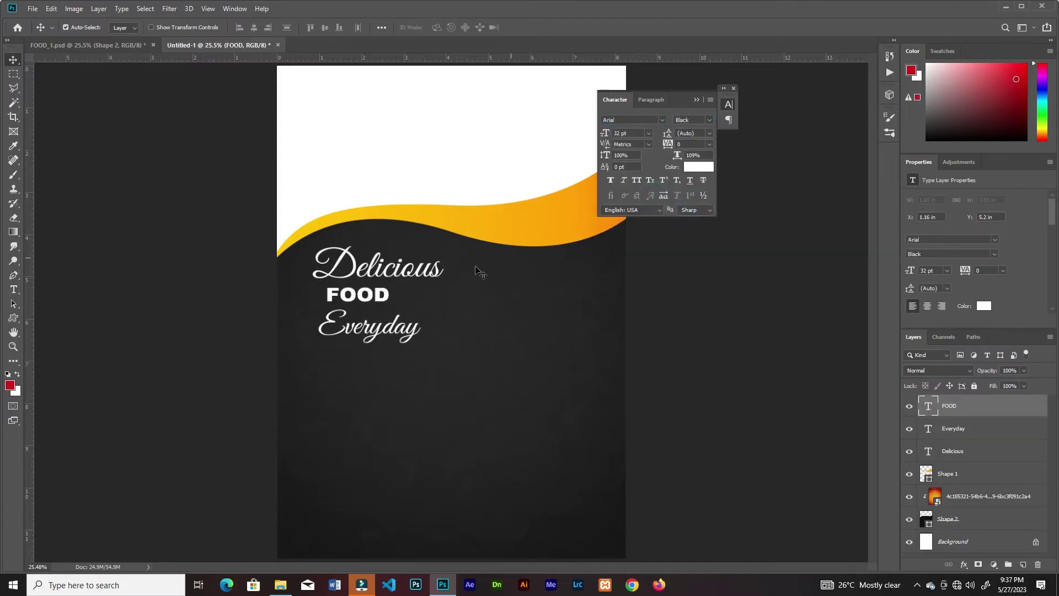
key(ctrl+t)
drag(389, 301, 459, 329)
Step: Enlarge FOOD to 82.56 pt and colour it #fda11a
drag(435, 296, 429, 298)
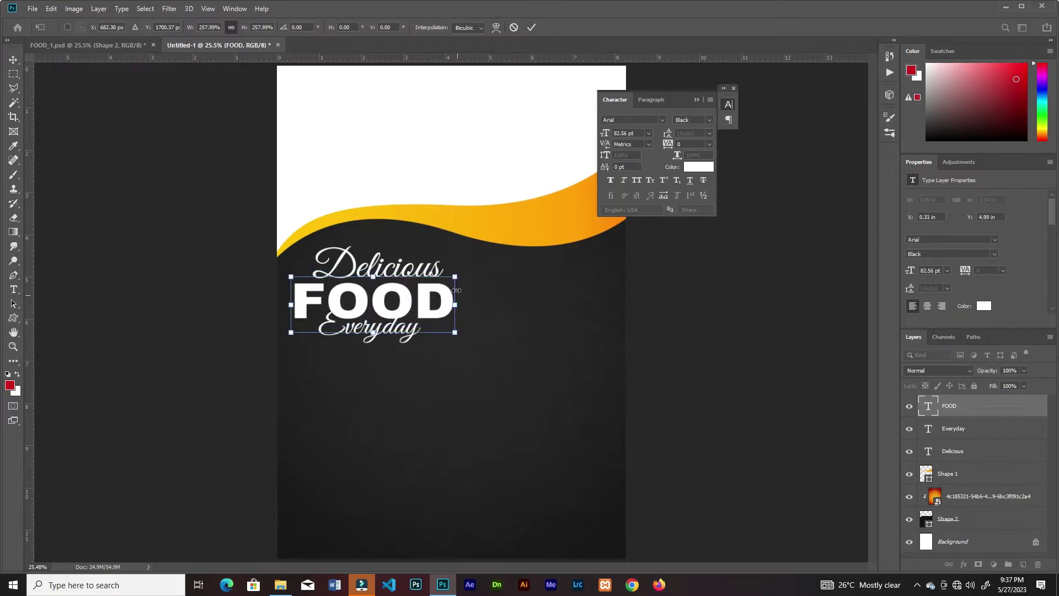
click(531, 27)
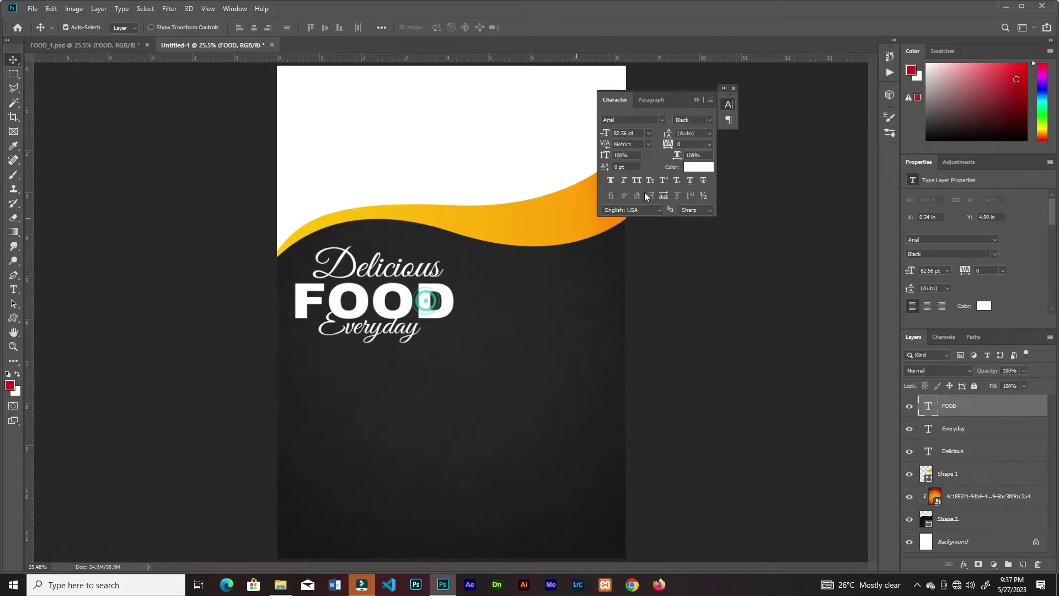
click(698, 166)
text(fda11a)
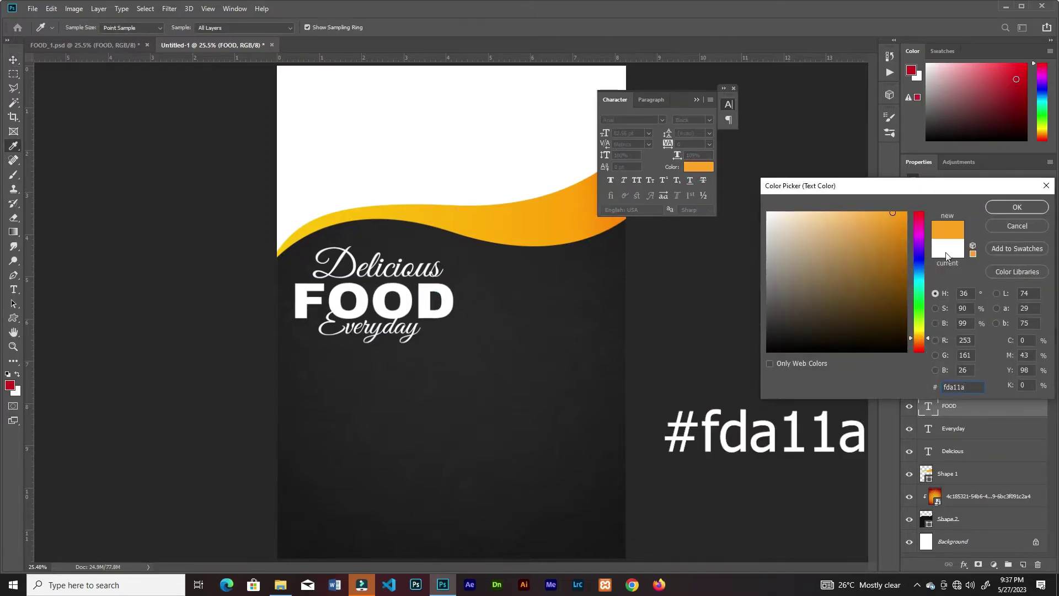
click(1016, 207)
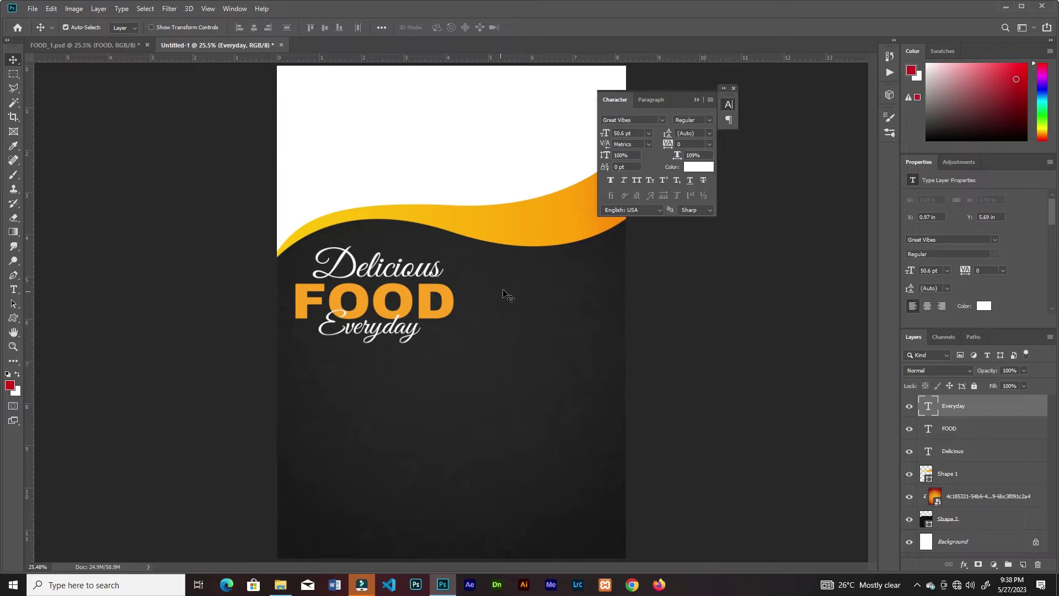
Step: Move the Character panel aside and pan the view to the title
drag(690, 97, 778, 87)
scroll(593, 257, up, 1)
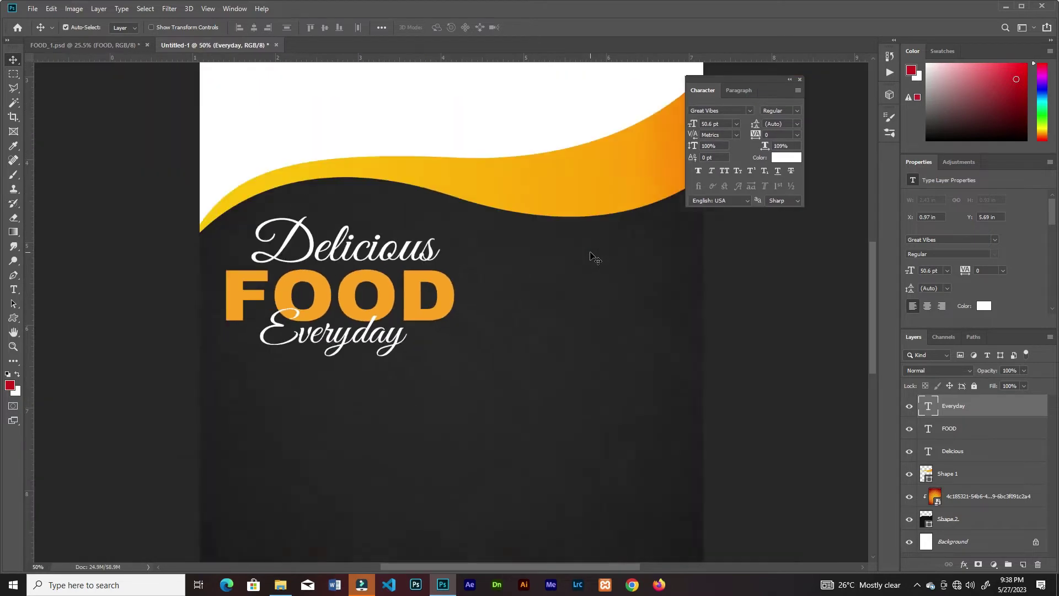
drag(594, 257, 515, 325)
scroll(605, 242, down, 1)
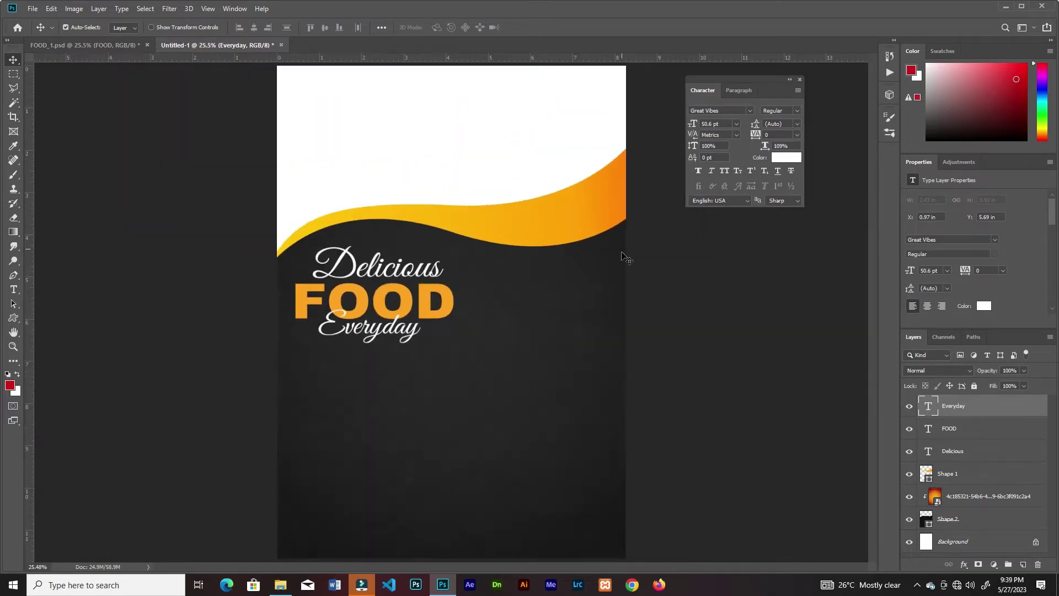
scroll(537, 306, up, 2)
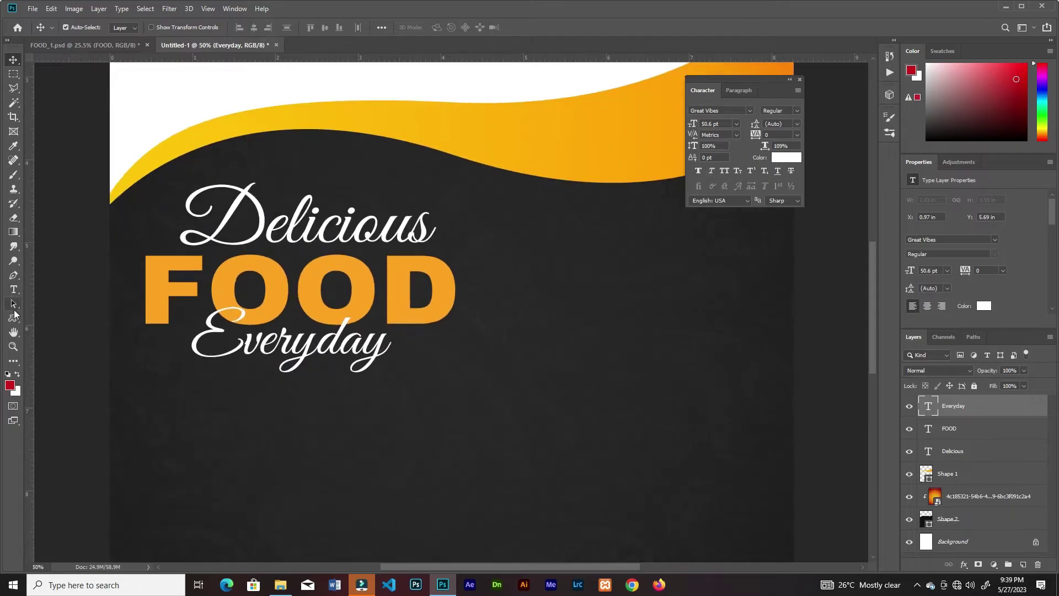
Step: Draw a black circle with the Ellipse tool beside the title
right_click(17, 319)
click(55, 329)
drag(567, 341, 640, 393)
scroll(643, 366, down, 2)
key(v)
Step: Resize the black circle to about 93%, aligning its top with FOOD
key(ctrl+t)
drag(537, 355, 560, 341)
drag(505, 298, 504, 310)
drag(553, 384, 562, 390)
drag(523, 354, 539, 365)
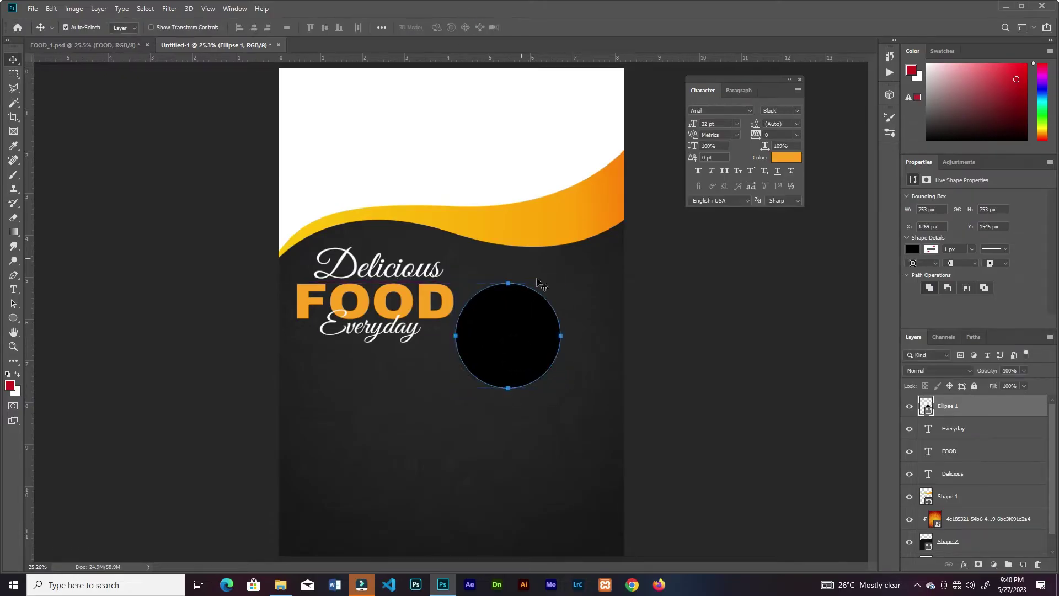
key(ctrl+plus)
key(ctrl+plus)
drag(667, 256, 660, 271)
key(Return)
key(ctrl+0)
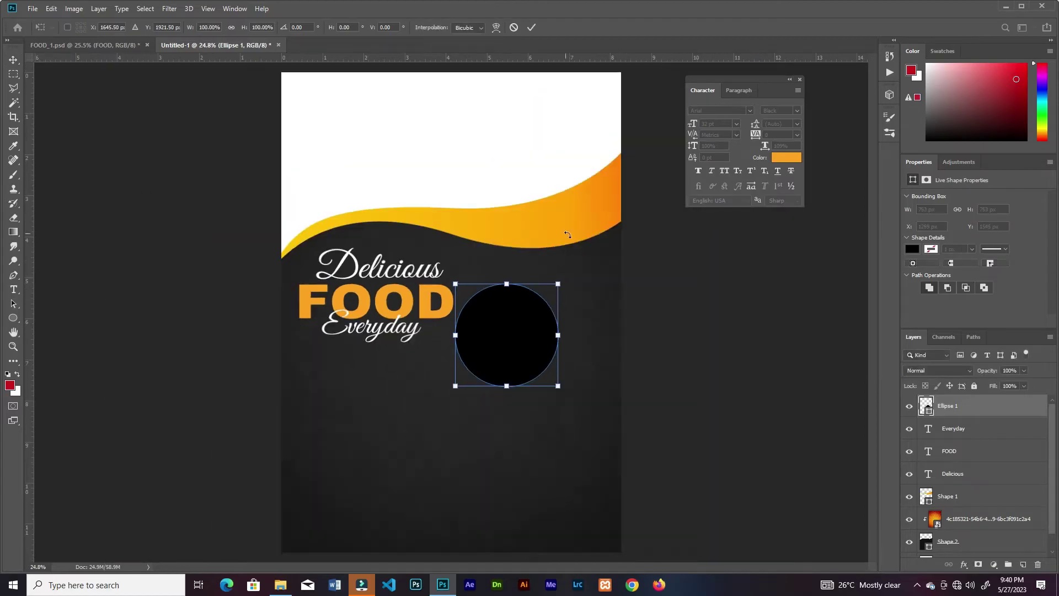
Step: Duplicate the circle into copies at upper right, lower left and lower right
drag(507, 340, 581, 348)
drag(581, 349, 582, 389)
key(ctrl+alt+t)
drag(610, 454, 604, 449)
click(531, 27)
Step: Fill the top-right circle grey and the lower-left circle light grey
click(567, 331)
click(912, 249)
click(987, 321)
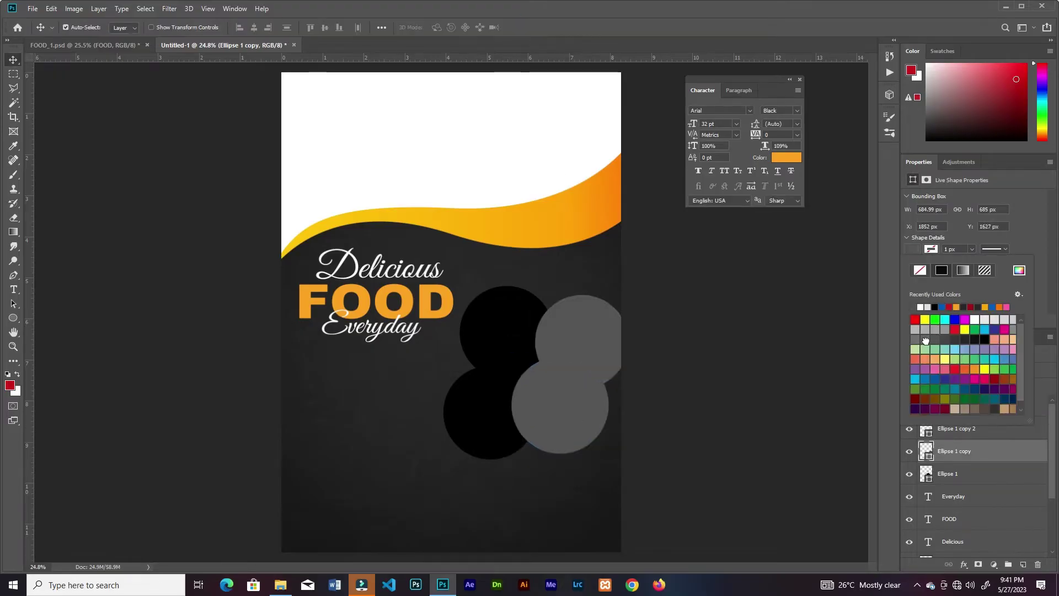
click(492, 432)
click(912, 249)
click(970, 321)
click(516, 335)
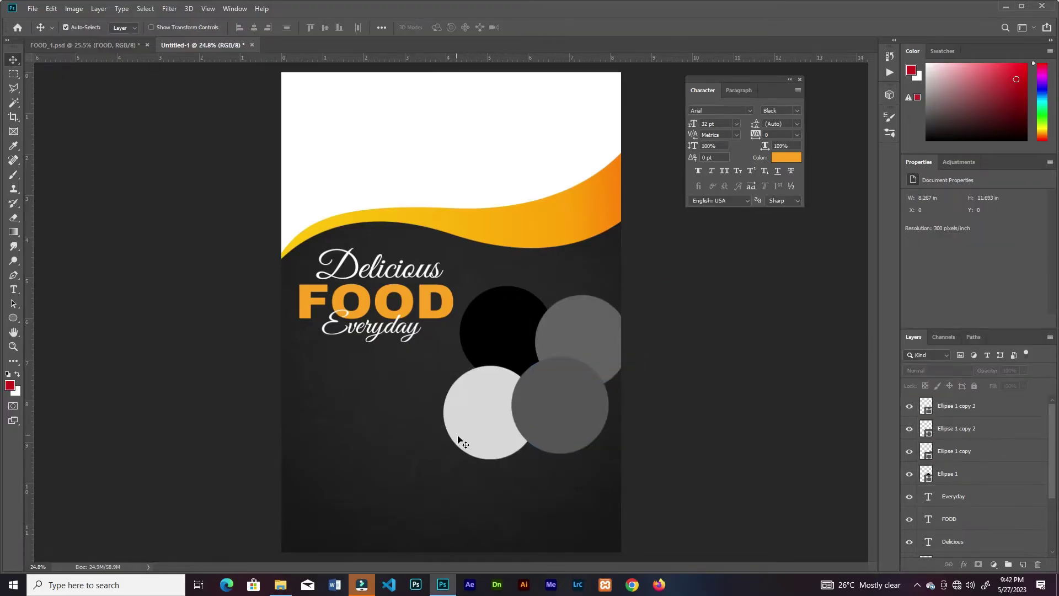
Step: Shrink the grey and light grey circles to about 85%
click(623, 377)
key(ctrl+t)
drag(629, 388, 622, 379)
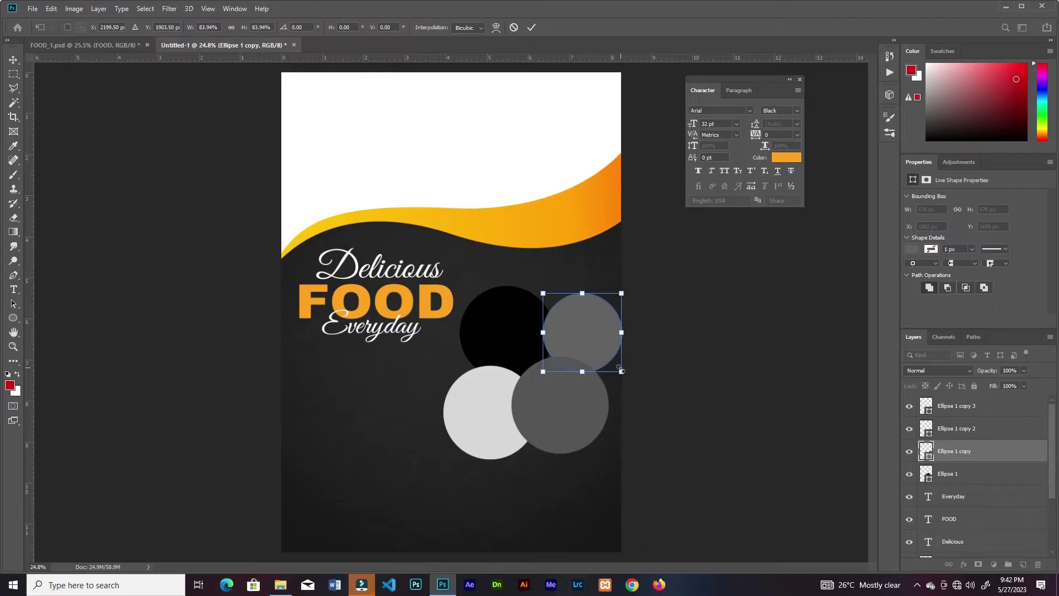
key(Return)
click(518, 386)
key(ctrl+t)
drag(537, 365, 527, 372)
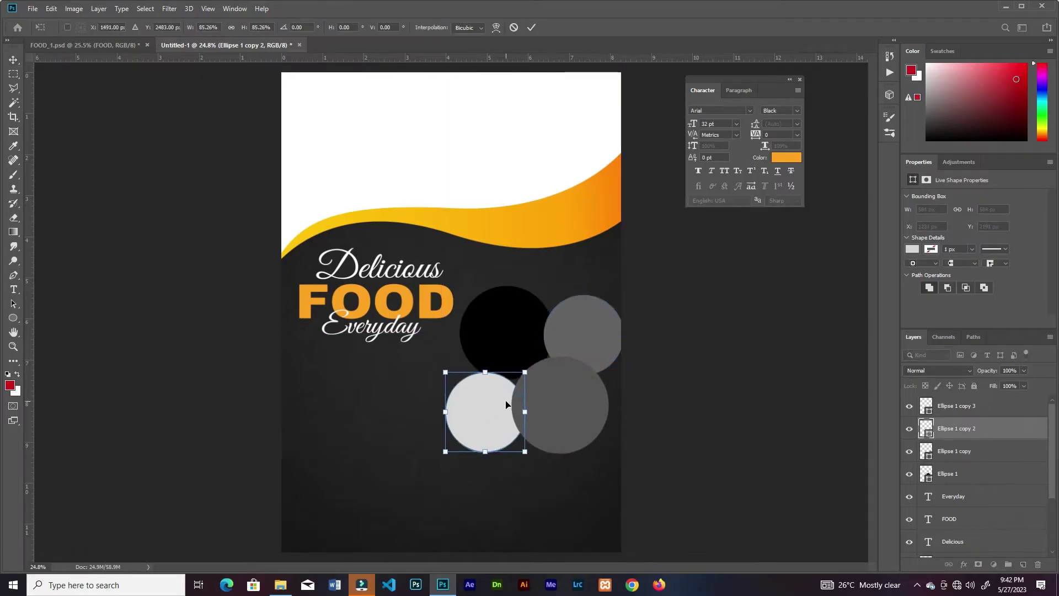
key(Return)
Step: Delete the black circle, move the grey circle into its place, and send it to the back
click(497, 342)
key(Delete)
drag(562, 402, 522, 344)
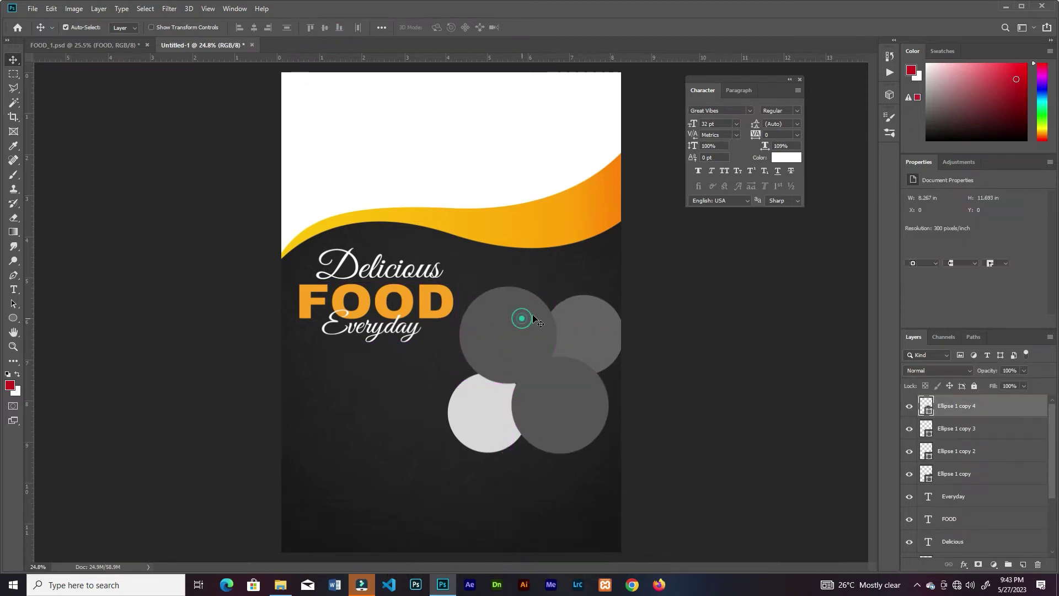
key(ctrl+shift+bracketleft)
click(661, 255)
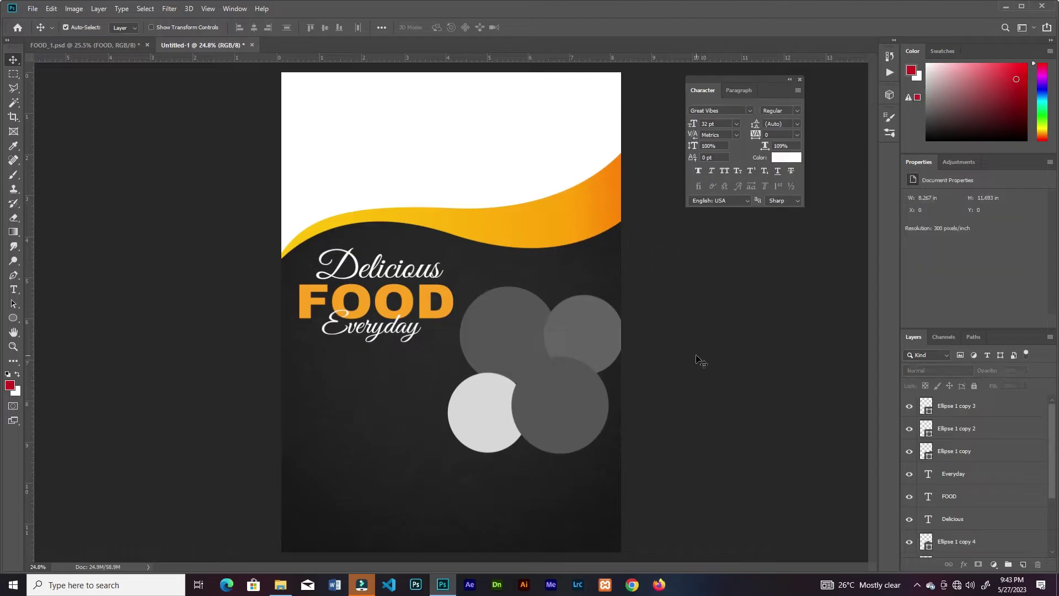
scroll(558, 402, up, 2)
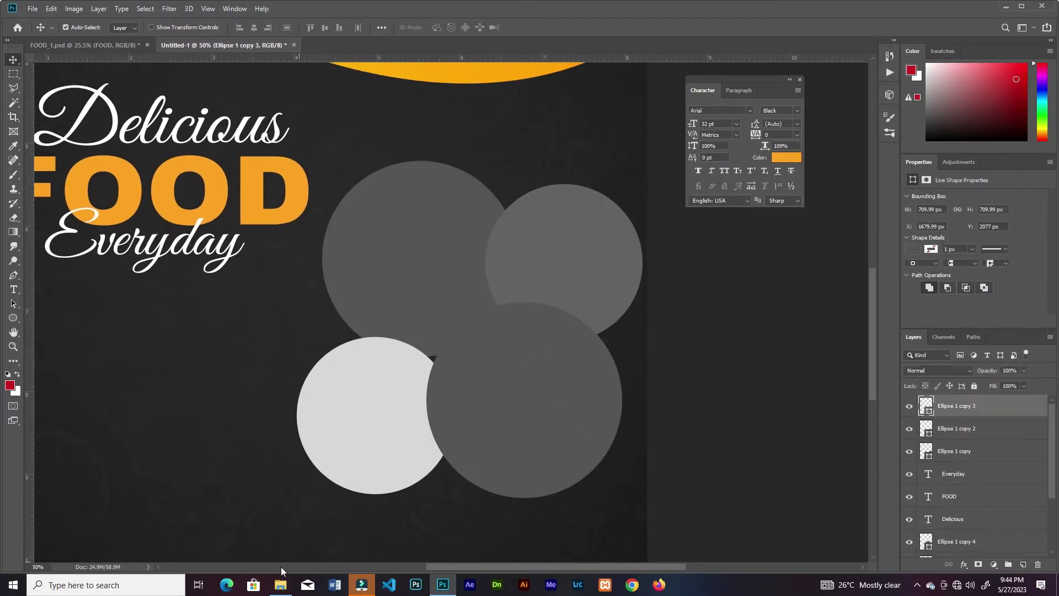
Step: Place the seafood plate photo over the lower-right circle, scaled down
click(280, 584)
drag(664, 83, 583, 327)
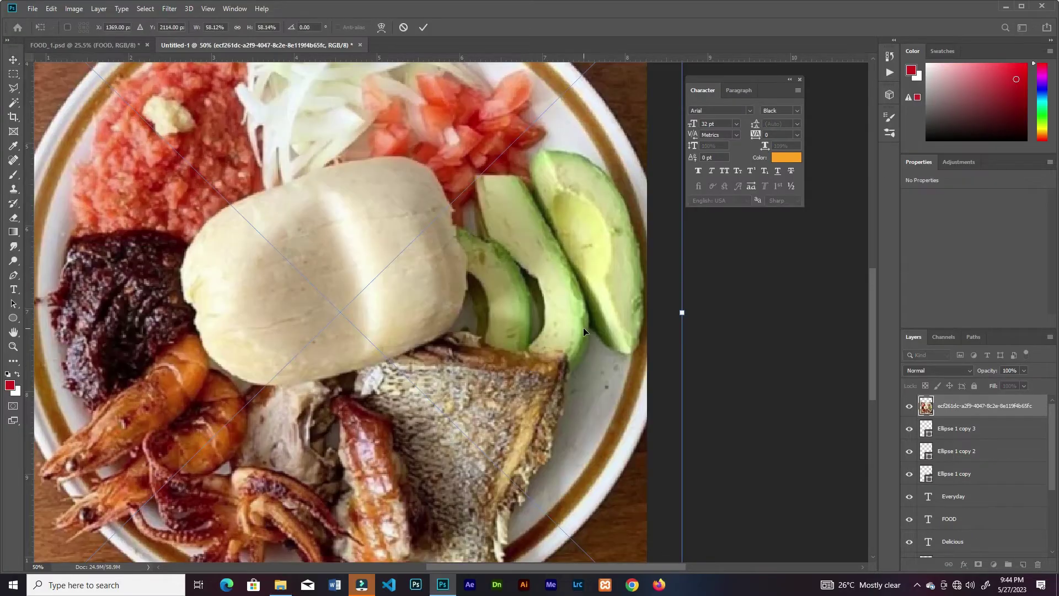
scroll(583, 326, down, 1)
drag(555, 118, 475, 210)
drag(380, 371, 499, 380)
click(946, 408)
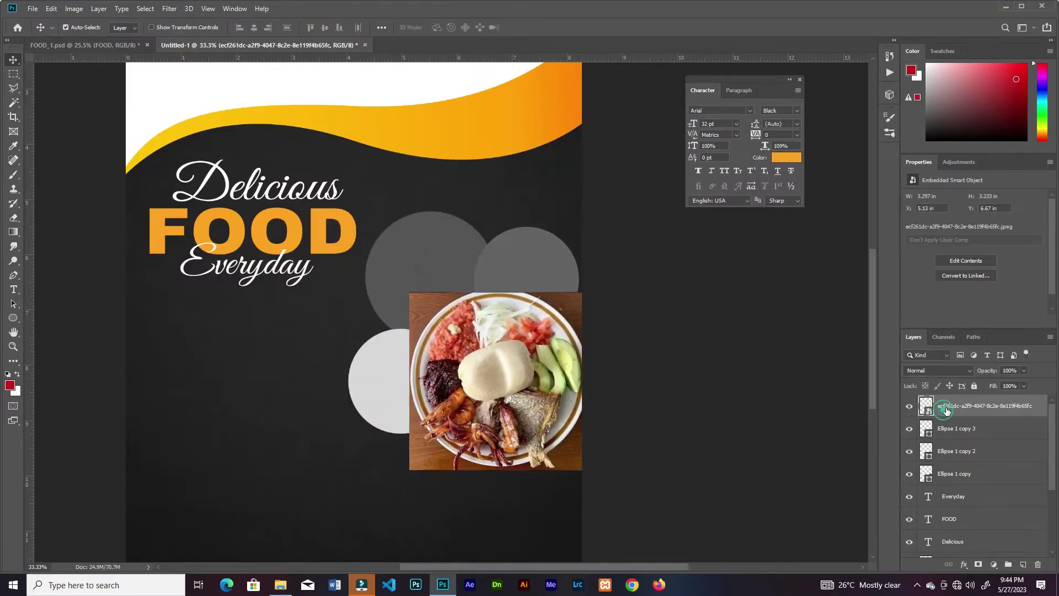
Step: Clip the plate photo into the circle and shrink it to fit inside
key(ctrl+alt+g)
key(ctrl+t)
drag(580, 294, 570, 305)
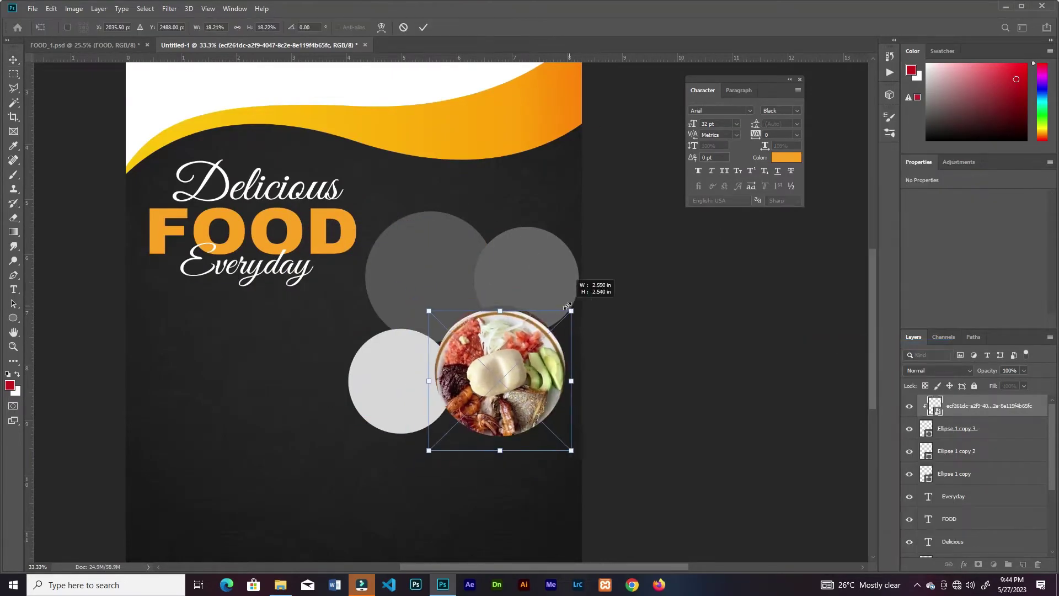
drag(524, 360, 523, 368)
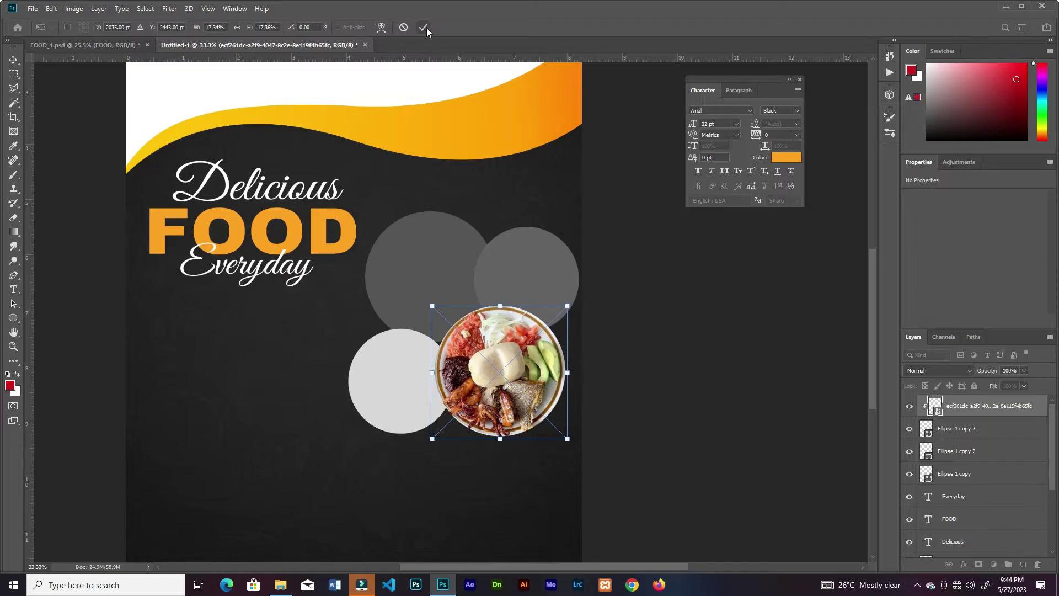
click(423, 27)
key(ctrl+t)
drag(563, 303, 558, 309)
key(Return)
Step: Bring the plantain-and-fish photo in above Ellipse 1 copy and shrink it
click(522, 262)
key(alt+Tab)
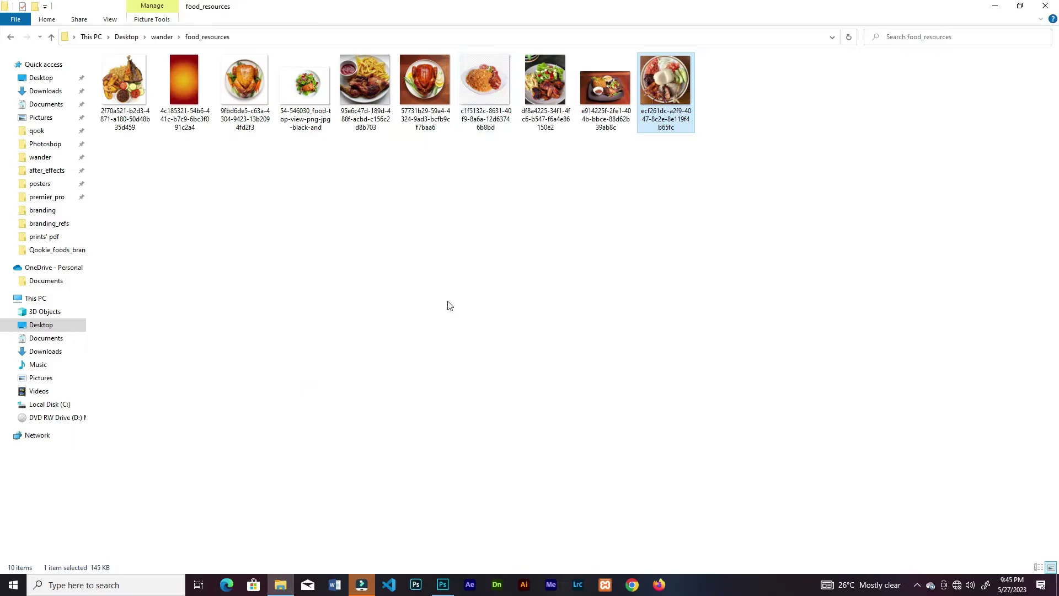
drag(124, 80, 572, 99)
drag(625, 162, 509, 280)
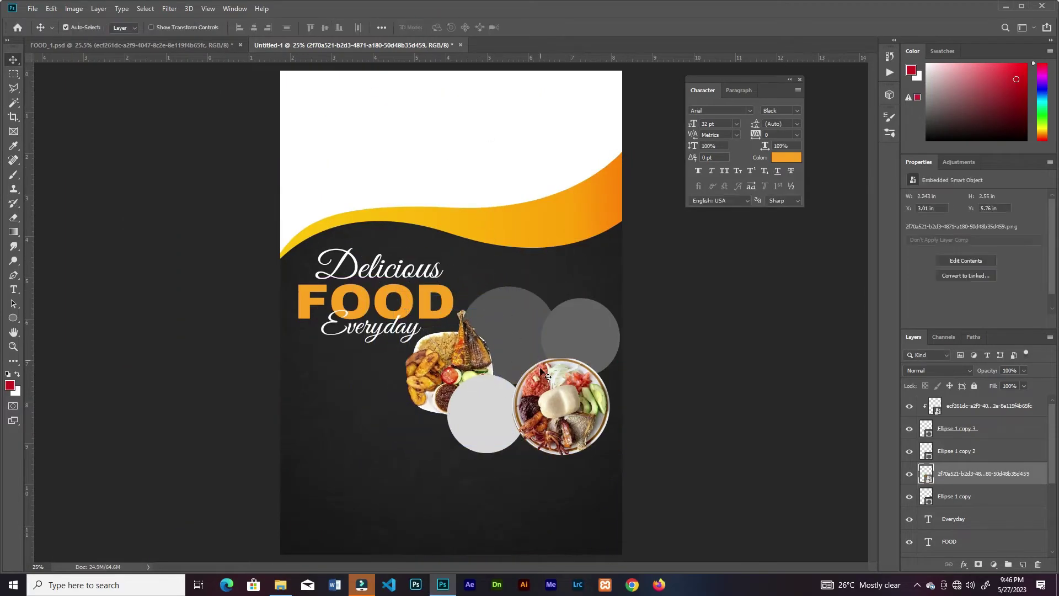
Step: Size the plantain-and-fish photo beside the plate and duplicate it to the lower-left circle
scroll(792, 342, up, 1)
drag(342, 349, 515, 331)
mouse_move(566, 260)
mouse_down()
mouse_move(546, 258)
mouse_move(567, 256)
mouse_up()
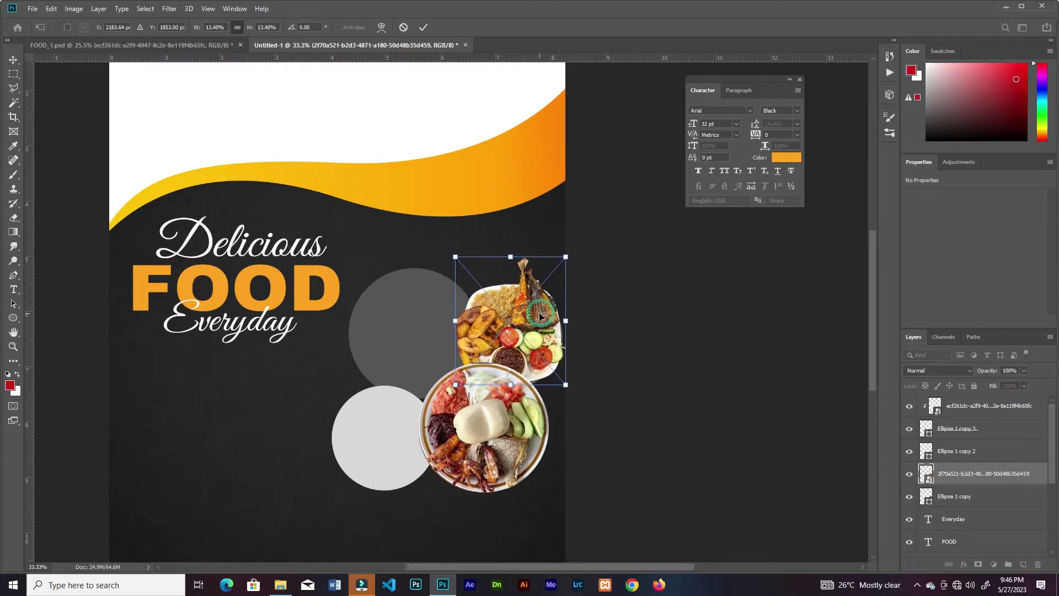
key(Return)
drag(541, 299, 420, 390)
Step: Place the chicken-and-fries photo and scale it down to about 27%
key(alt+Tab)
drag(365, 83, 386, 309)
click(423, 27)
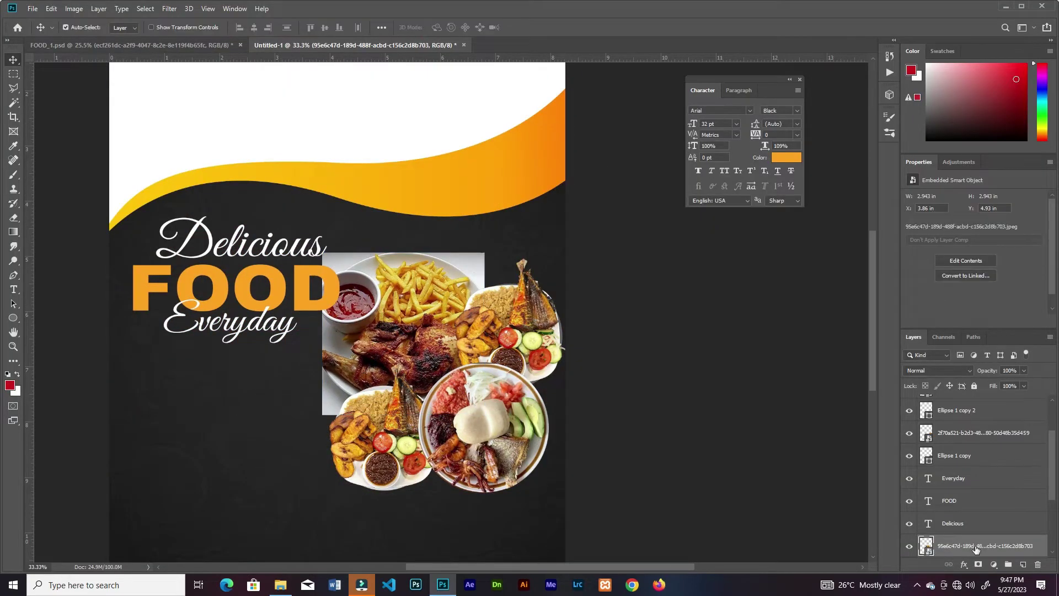
key(ctrl+t)
drag(485, 252, 469, 269)
key(Return)
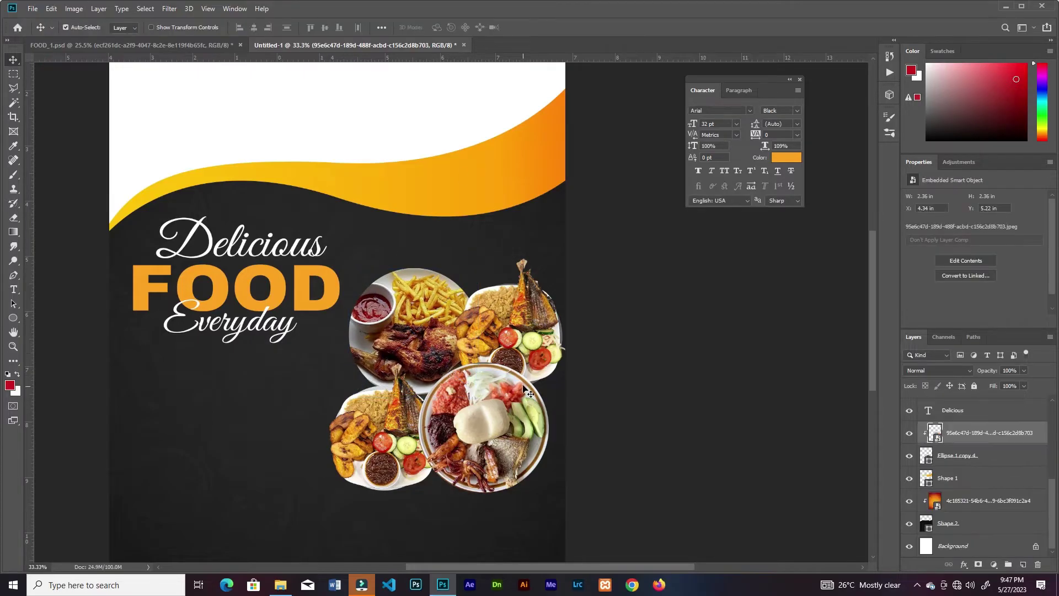
Step: Give all ellipse layers a white fill and a 15.6 px white outline
click(1013, 455)
drag(1045, 496, 1045, 432)
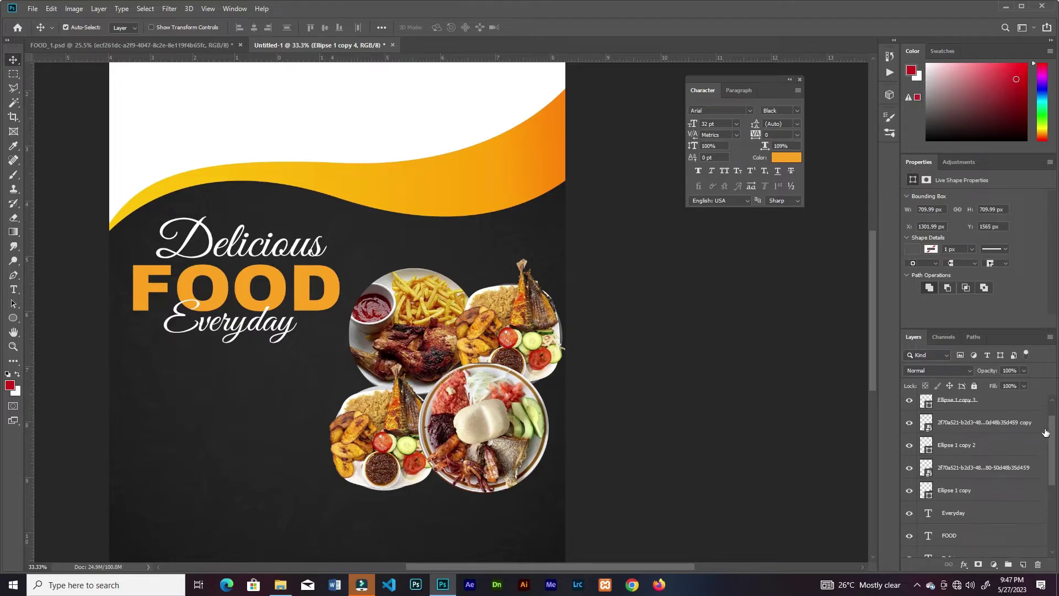
ctrl+click(989, 498)
click(912, 248)
click(1023, 280)
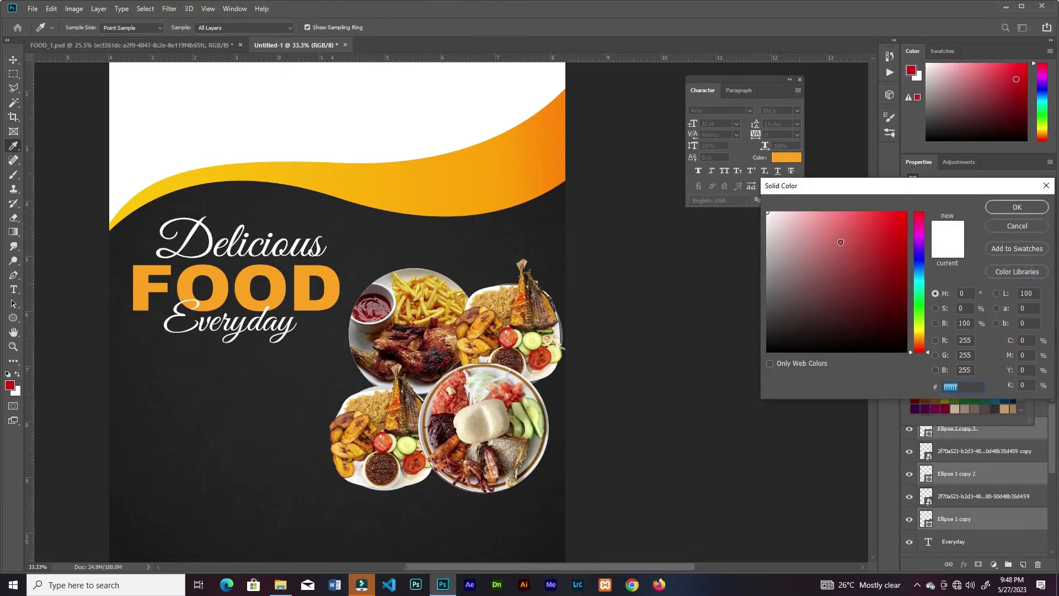
click(991, 209)
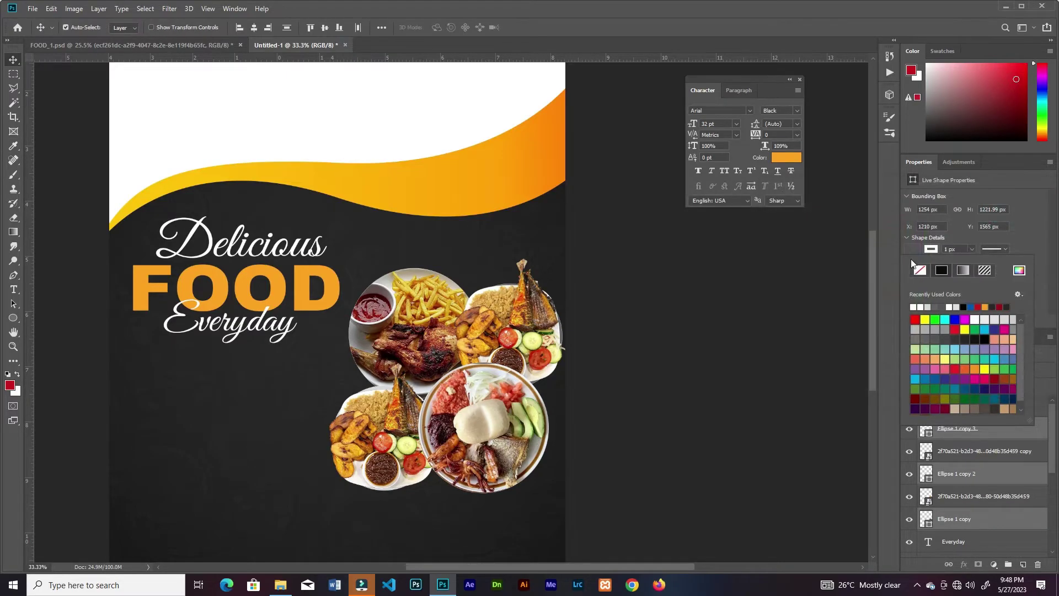
click(1001, 247)
click(1001, 247)
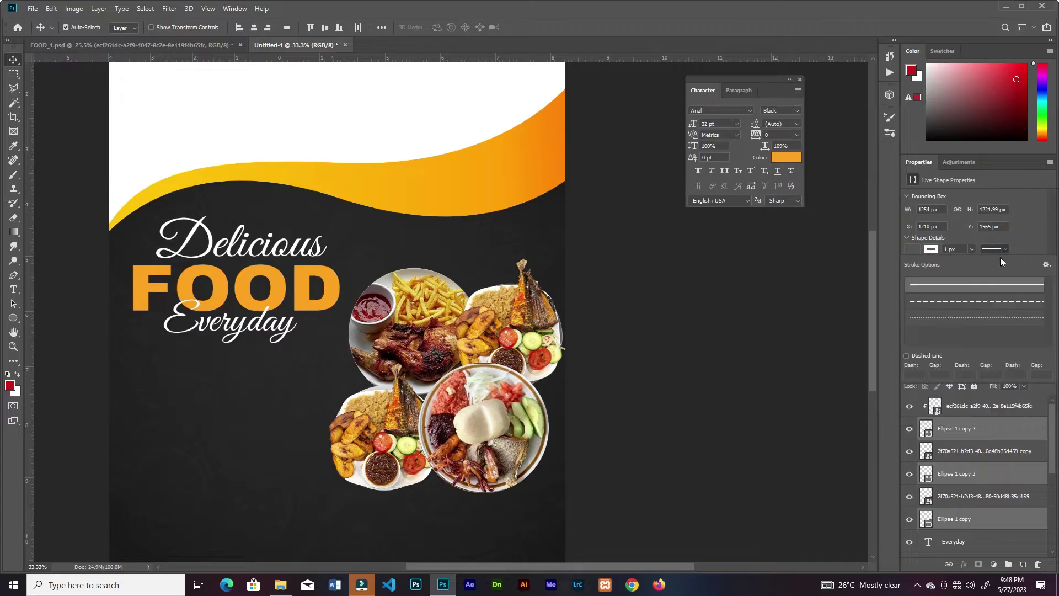
click(970, 249)
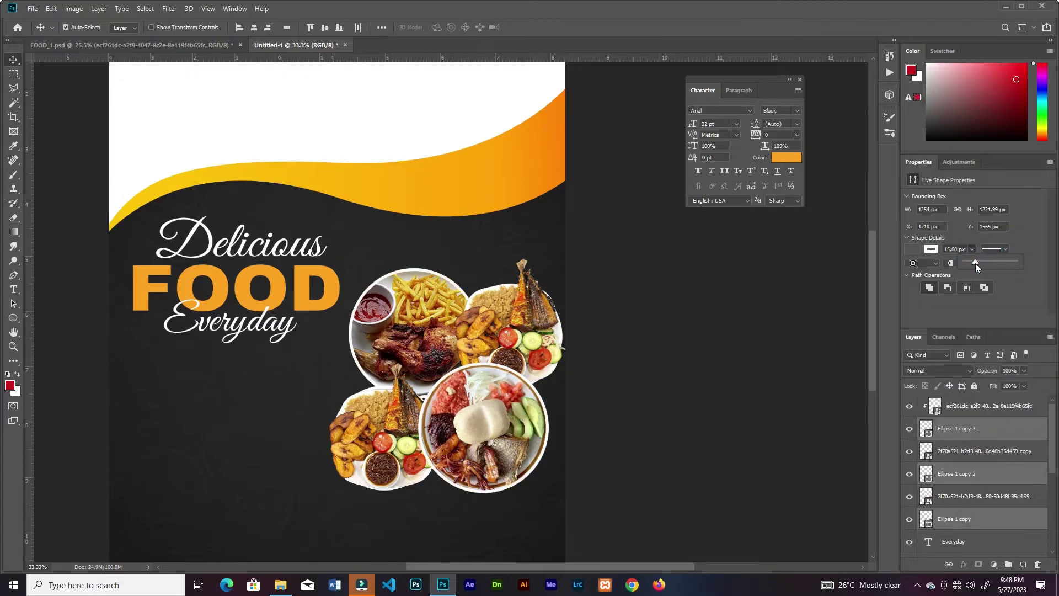
Step: Resize the food photos together, realign the upper-right and lower-left dishes, and open Ellipse 1 copy 3's layer styles
click(982, 451)
ctrl+click(981, 496)
key(ctrl+t)
drag(561, 262, 561, 261)
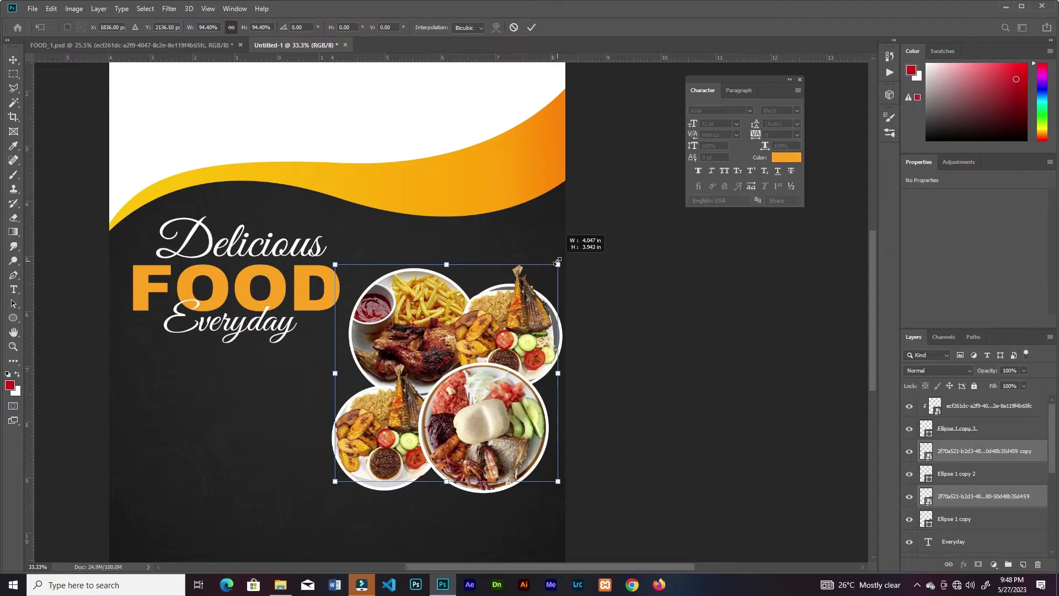
key(Return)
drag(522, 292, 524, 289)
drag(395, 428, 472, 401)
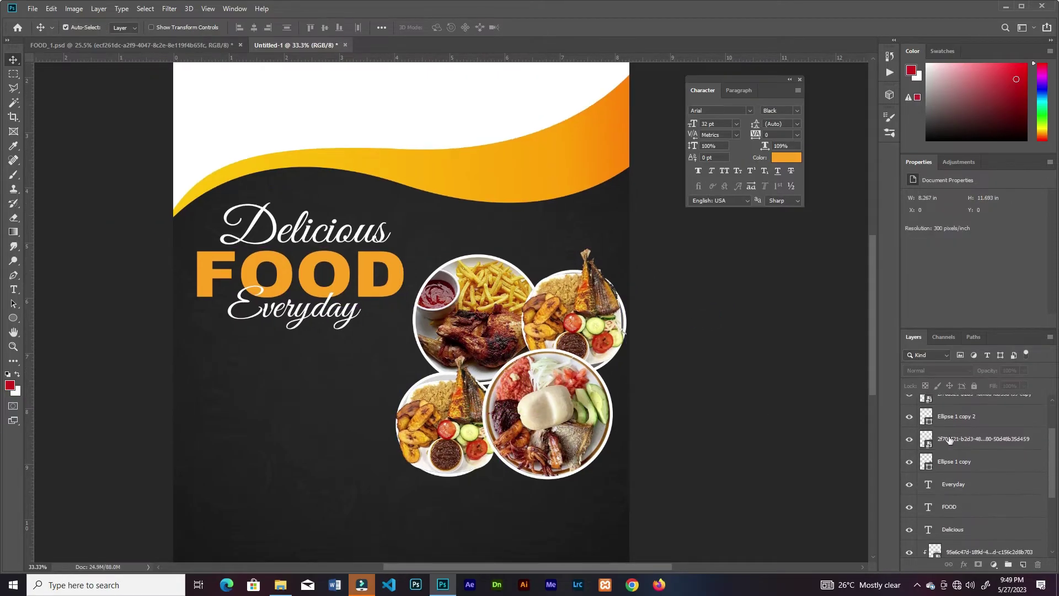
click(601, 386)
double_click(999, 434)
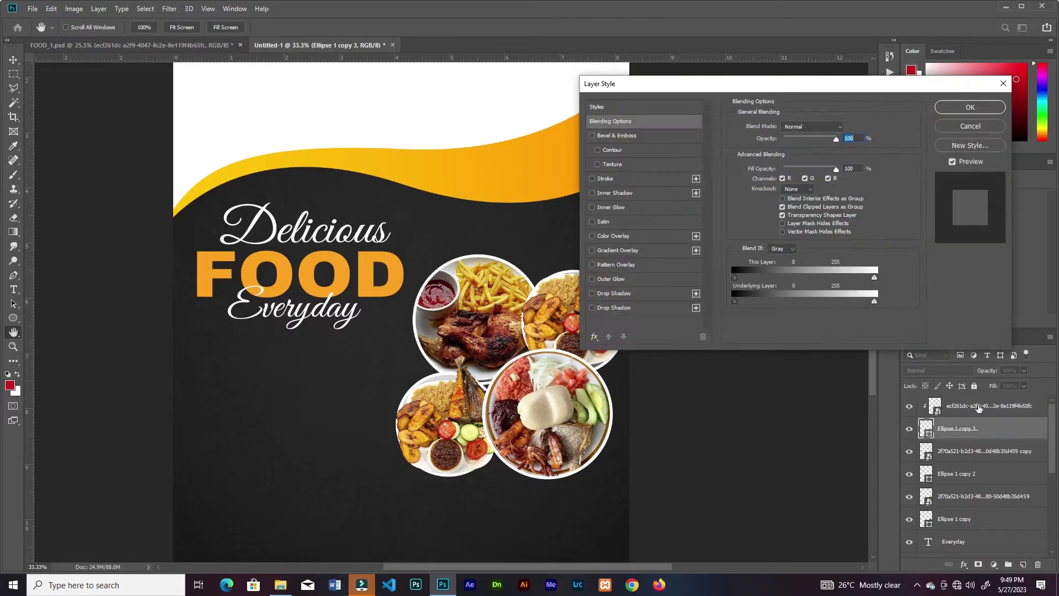
Step: Add a 42% opacity drop shadow to the lower-right circle and copy it to Ellipse 1 copy 2
click(627, 308)
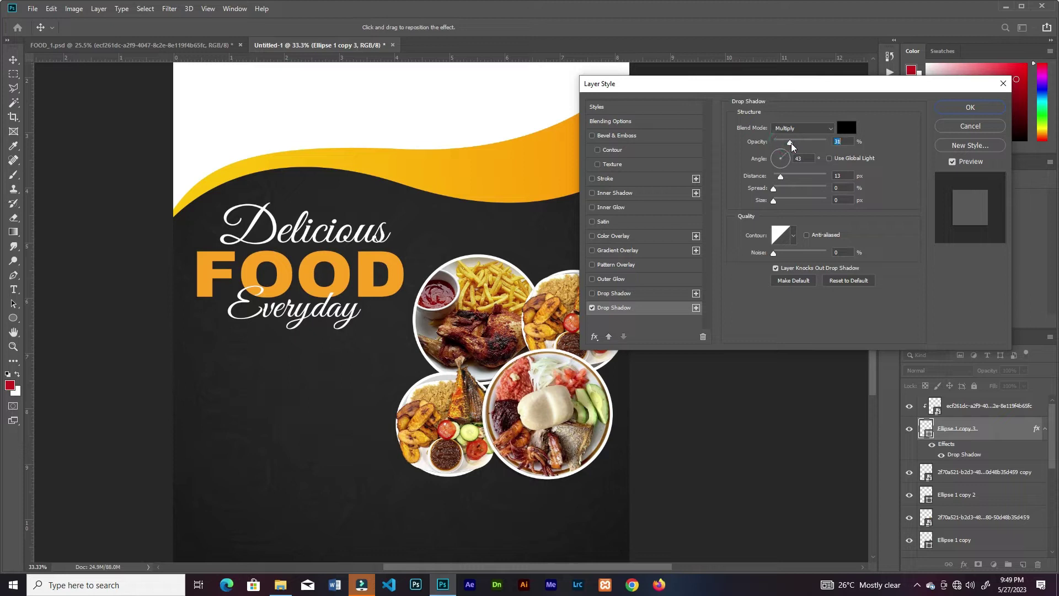
drag(791, 145, 798, 144)
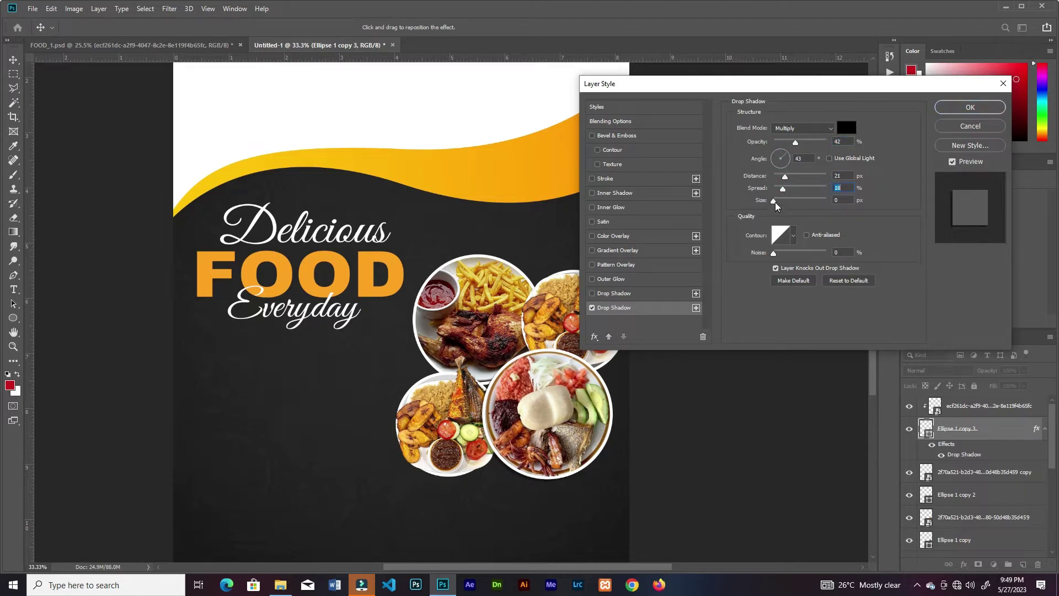
key(Return)
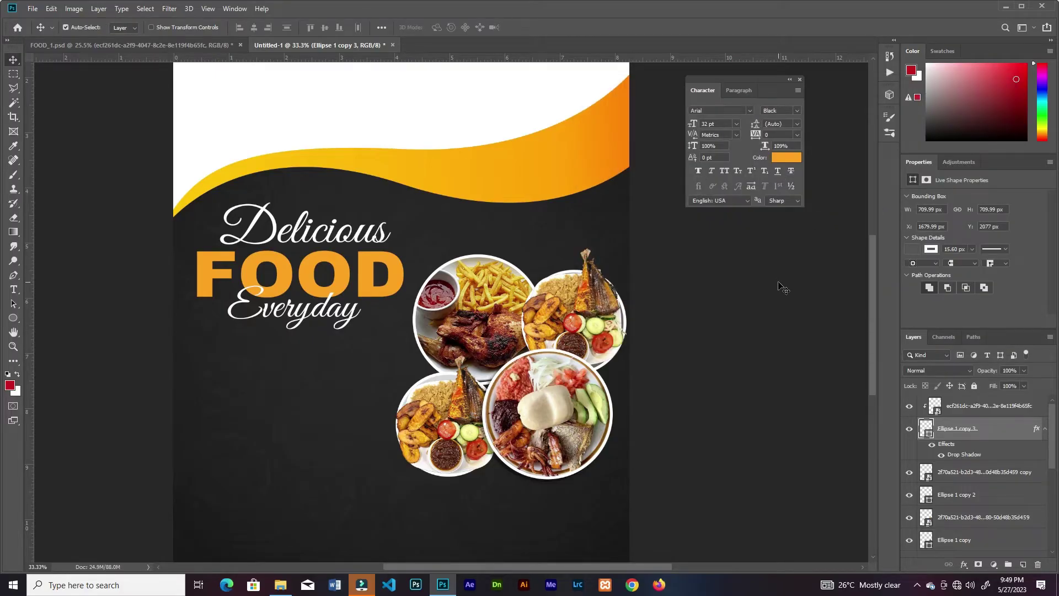
drag(813, 434, 777, 364)
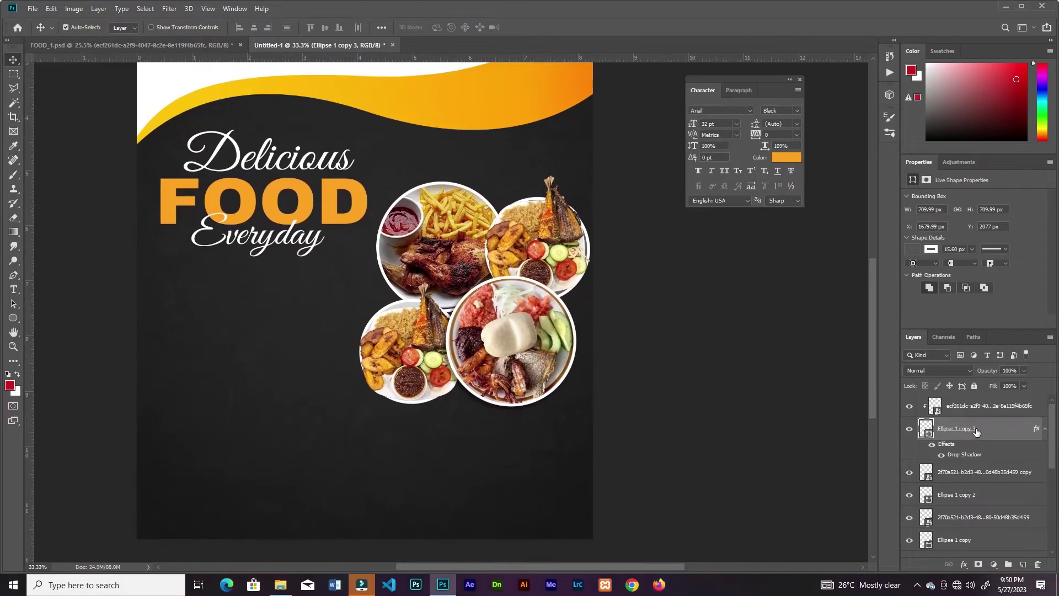
scroll(1017, 460, down, 1)
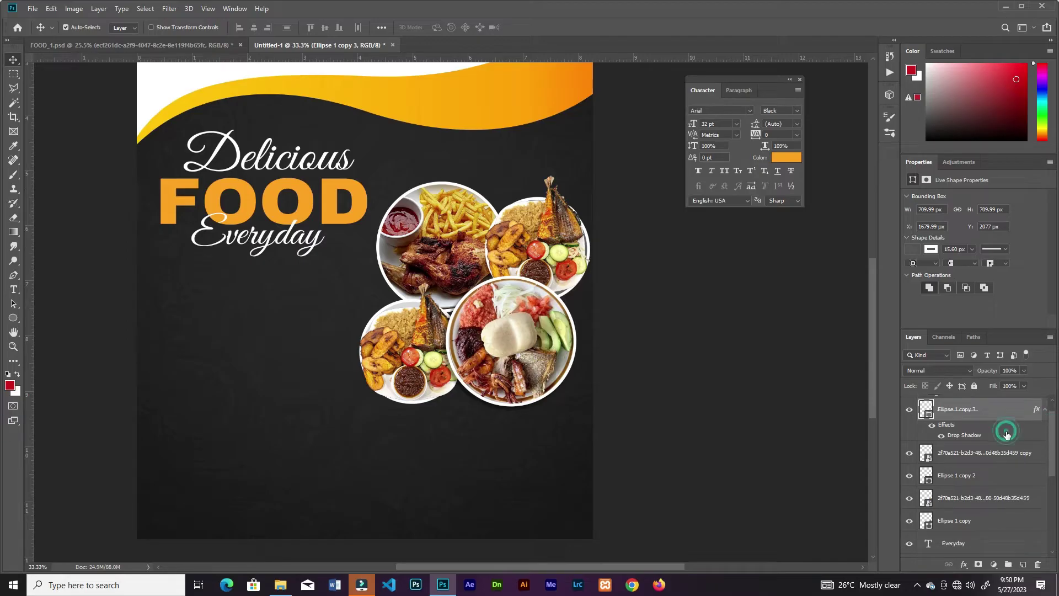
drag(1006, 461, 1010, 470)
Step: Apply the drop shadow settings to Ellipse 1 copy 4
scroll(1018, 454, down, 2)
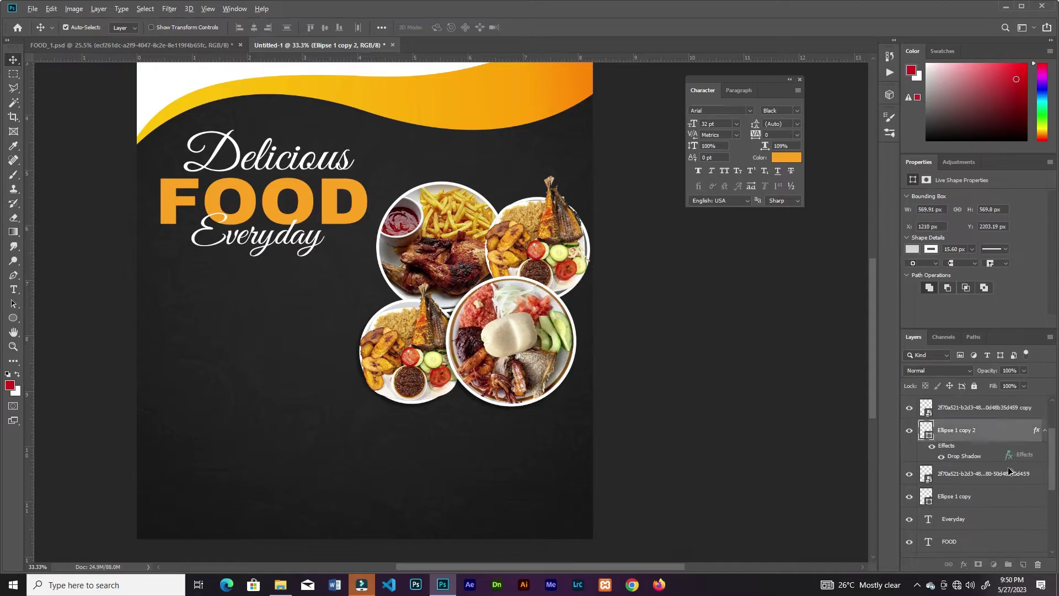
scroll(1043, 479, down, 3)
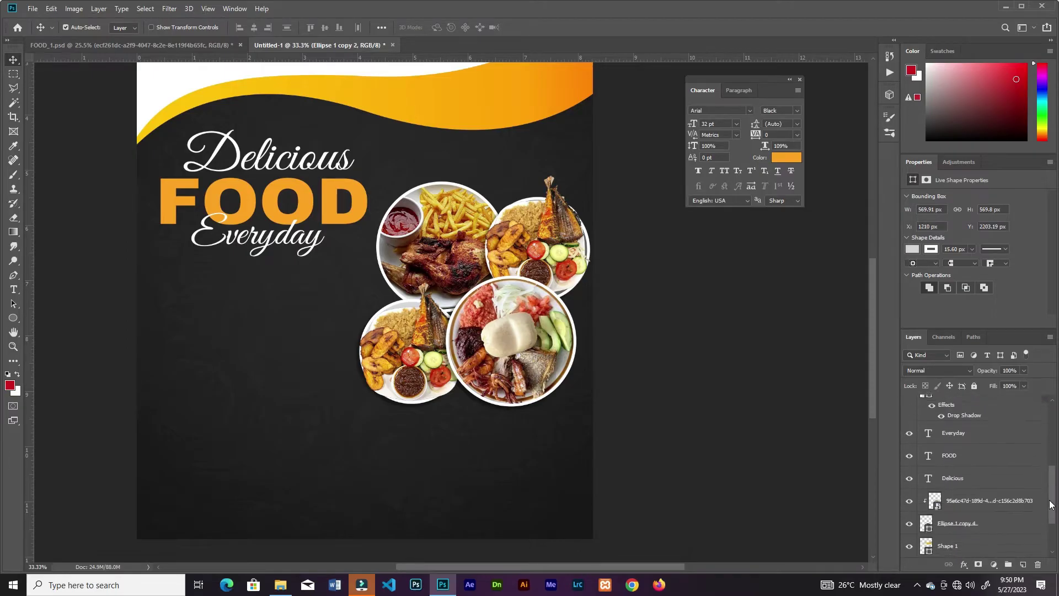
scroll(1050, 492, down, 1)
click(1003, 422)
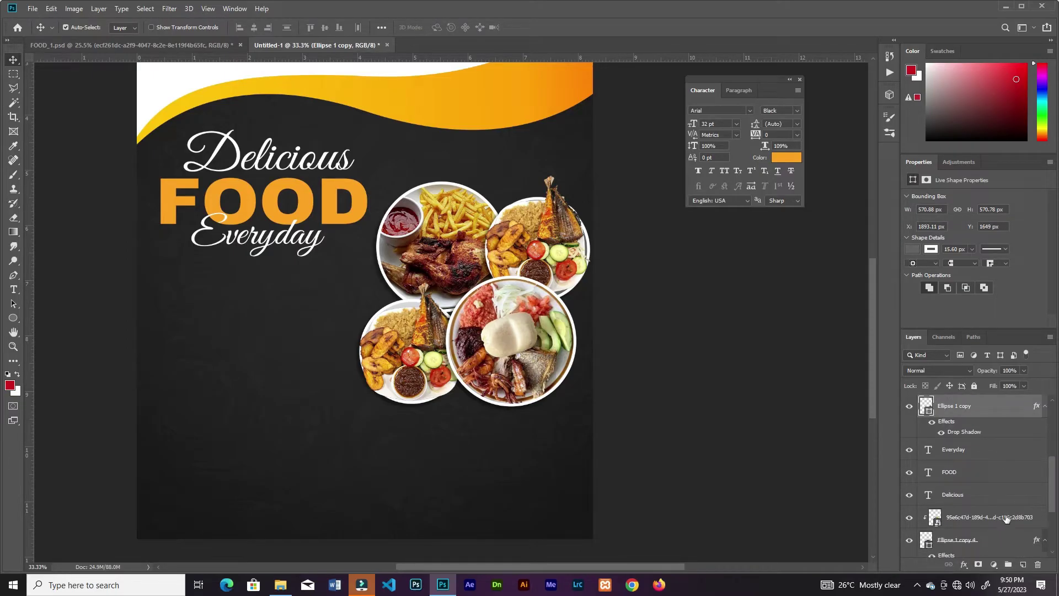
click(959, 518)
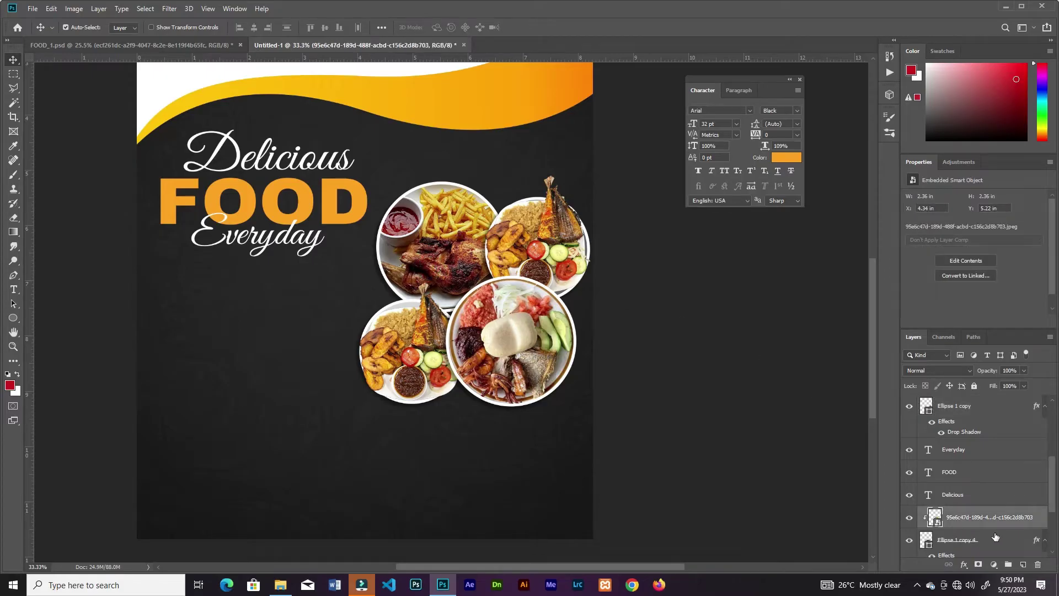
double_click(996, 537)
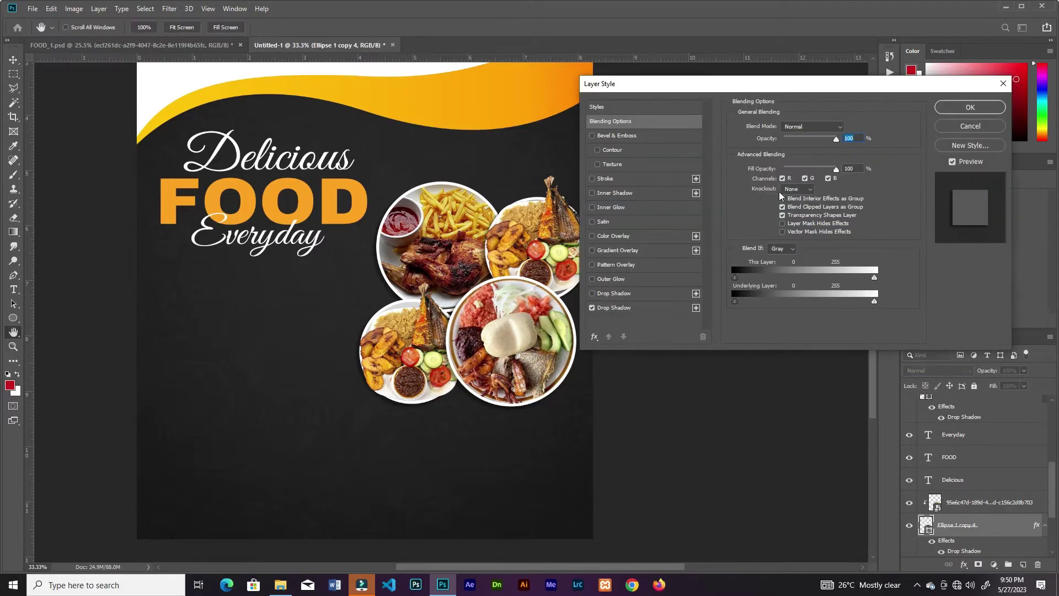
click(644, 312)
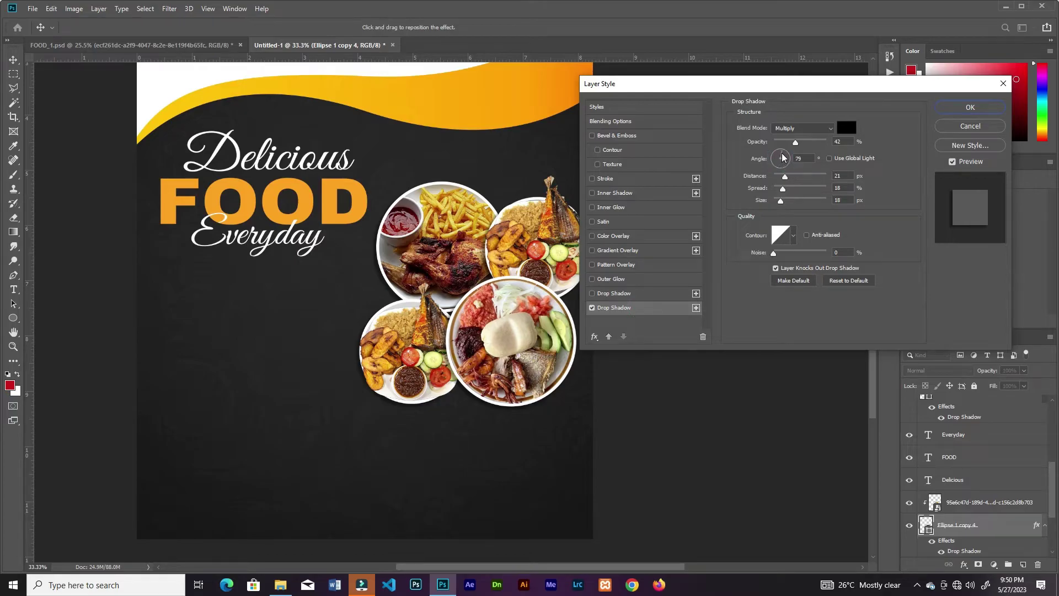
key(Return)
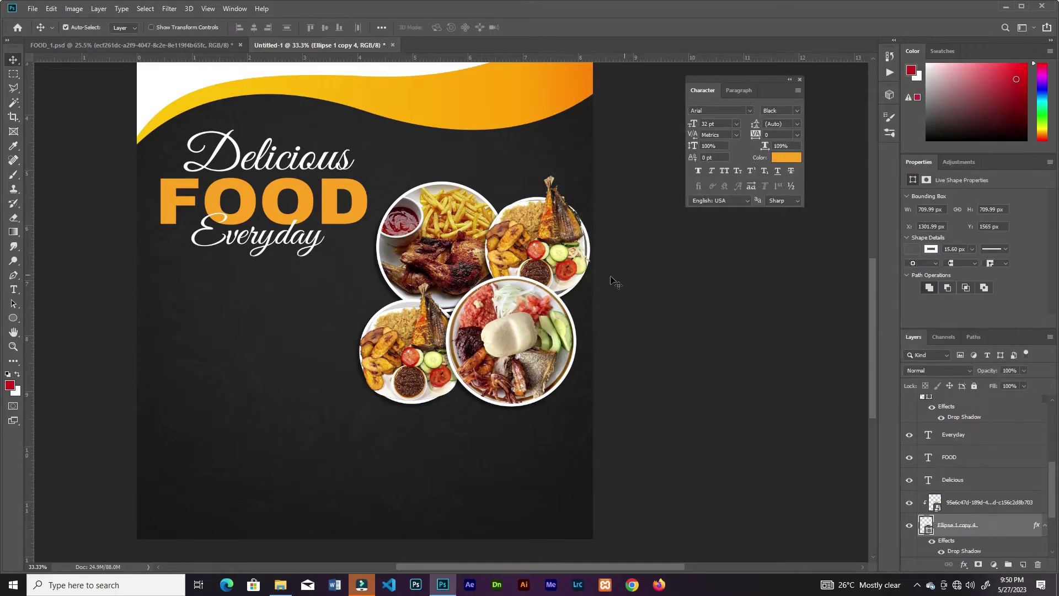
Step: Turn the drop shadow angle on two more dish circles to match
scroll(1026, 493, down, 3)
double_click(985, 436)
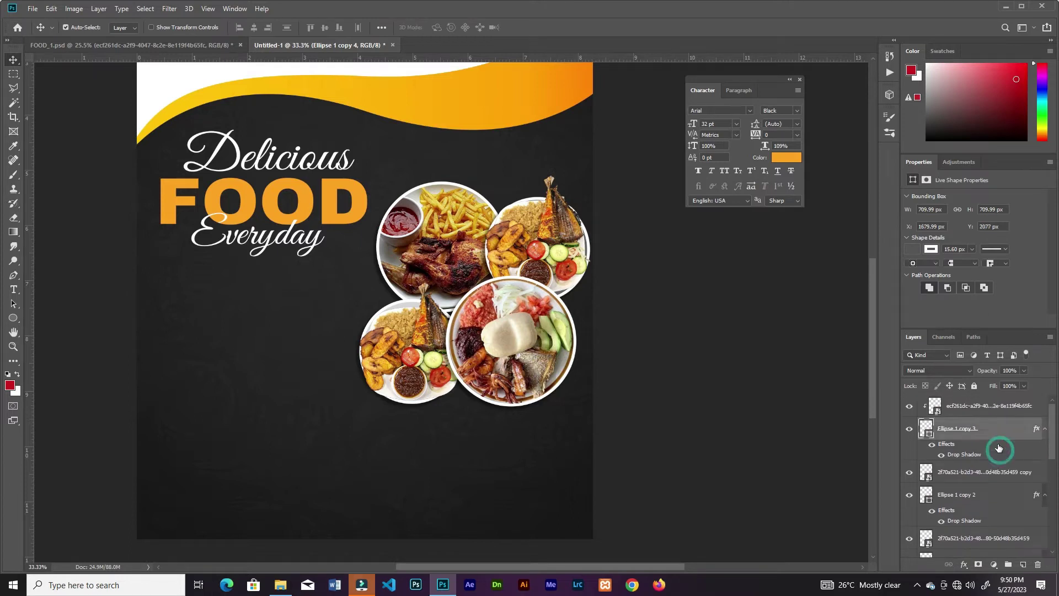
click(778, 152)
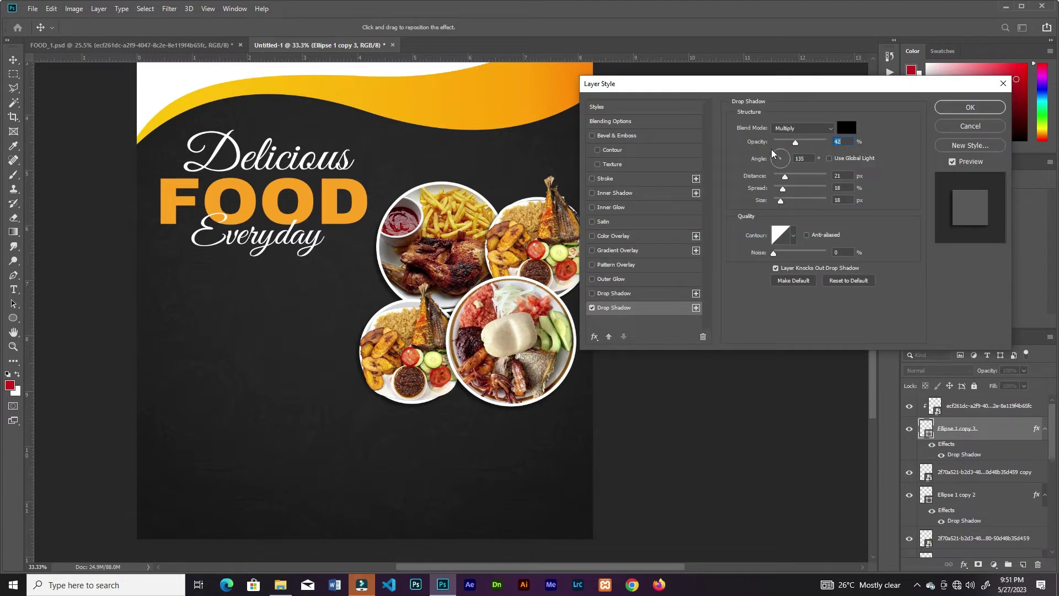
click(970, 107)
double_click(987, 496)
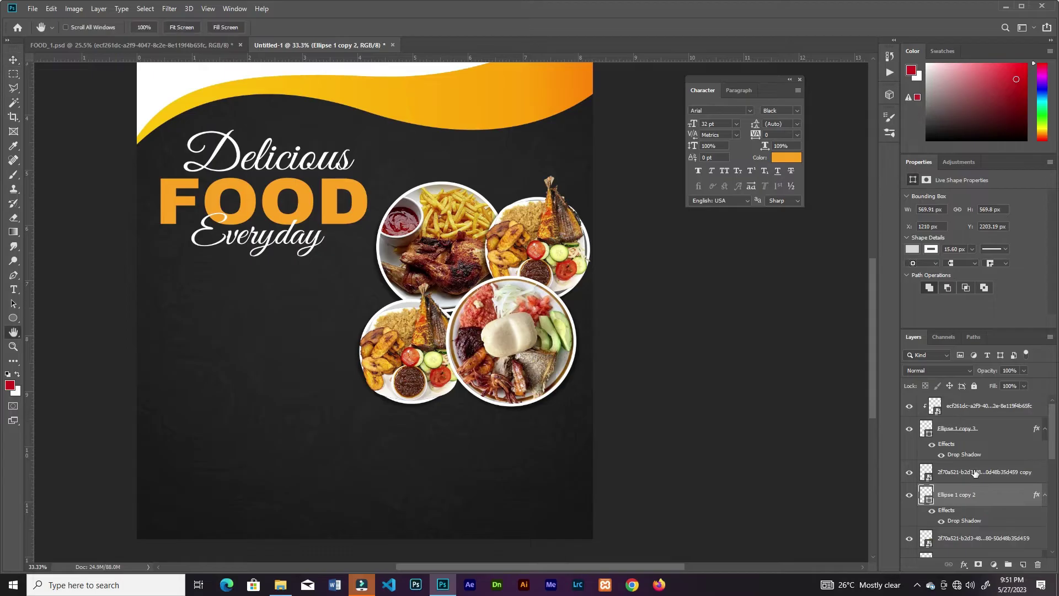
click(614, 307)
drag(780, 160, 768, 145)
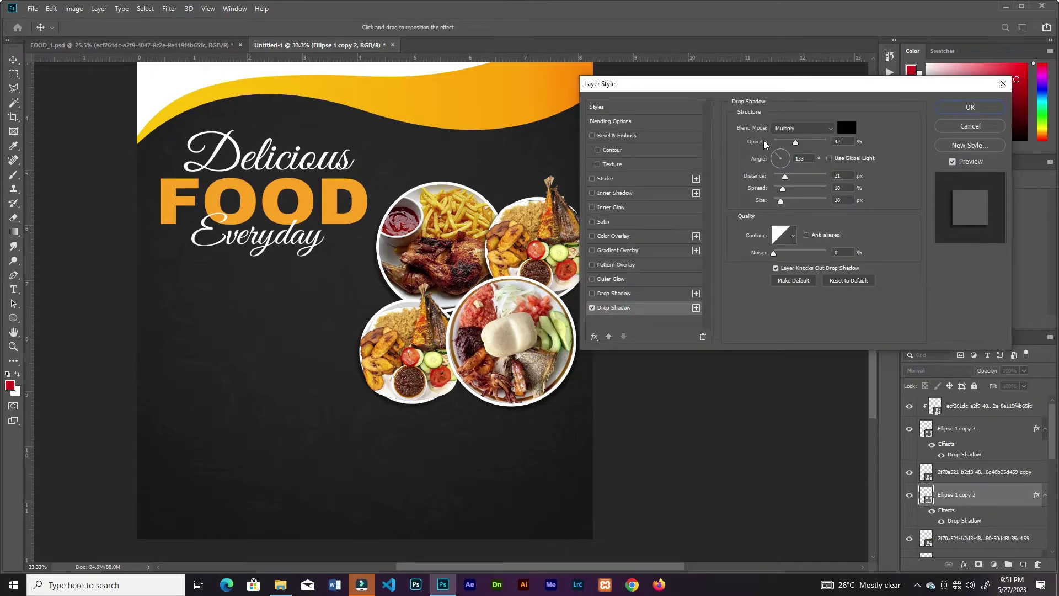
click(970, 107)
Step: Confirm the drop shadow settings on the last dish circle
scroll(957, 475, down, 4)
double_click(987, 472)
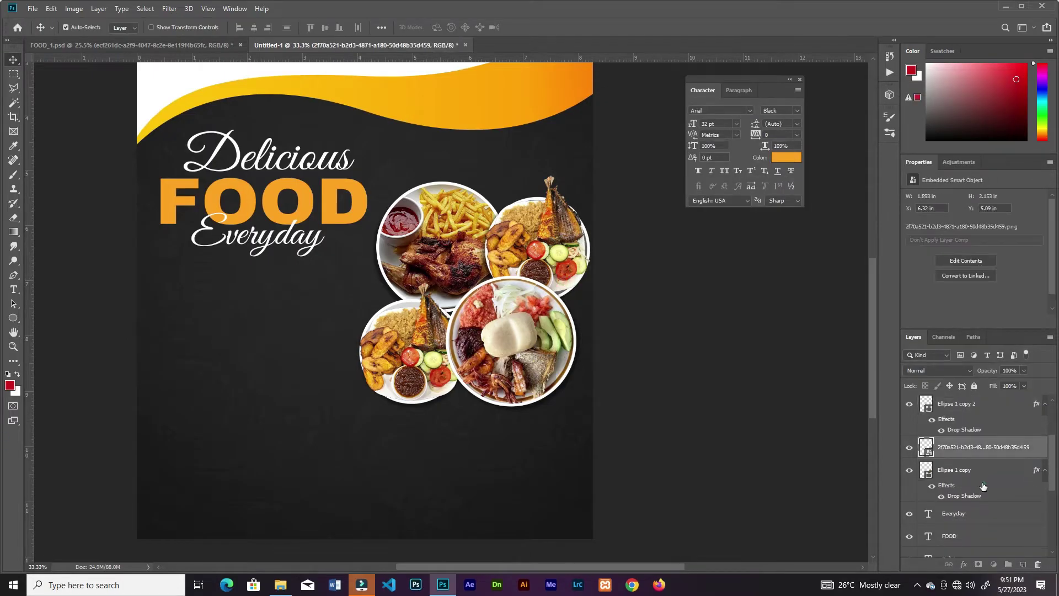
click(642, 306)
click(970, 107)
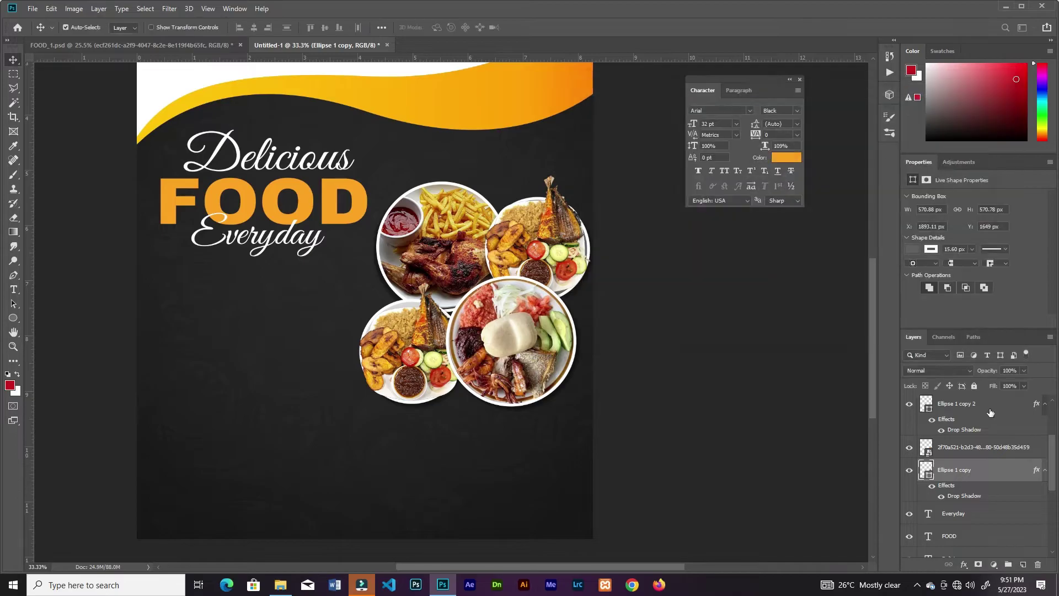
scroll(1049, 520, down, 5)
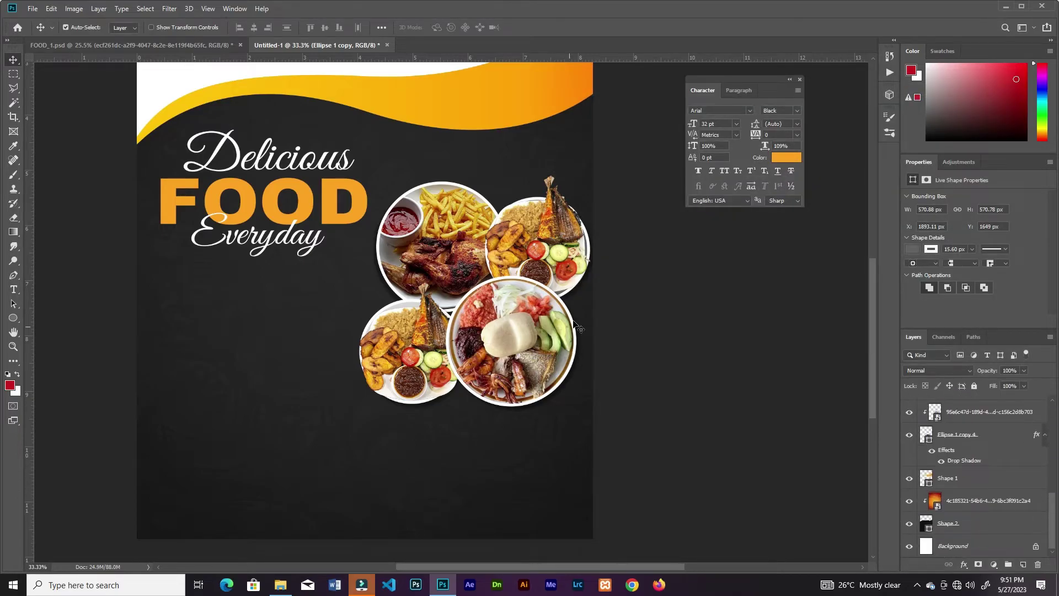
scroll(596, 331, up, 5)
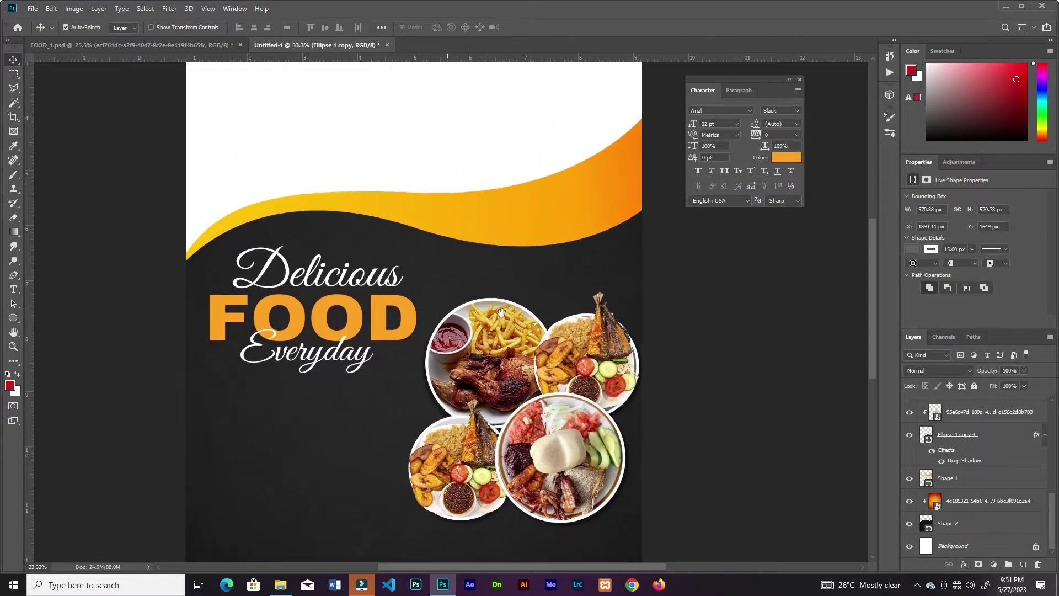
Step: Place the rice and grilled chicken photo above Background, enlarged to cover the flyer's top
click(469, 241)
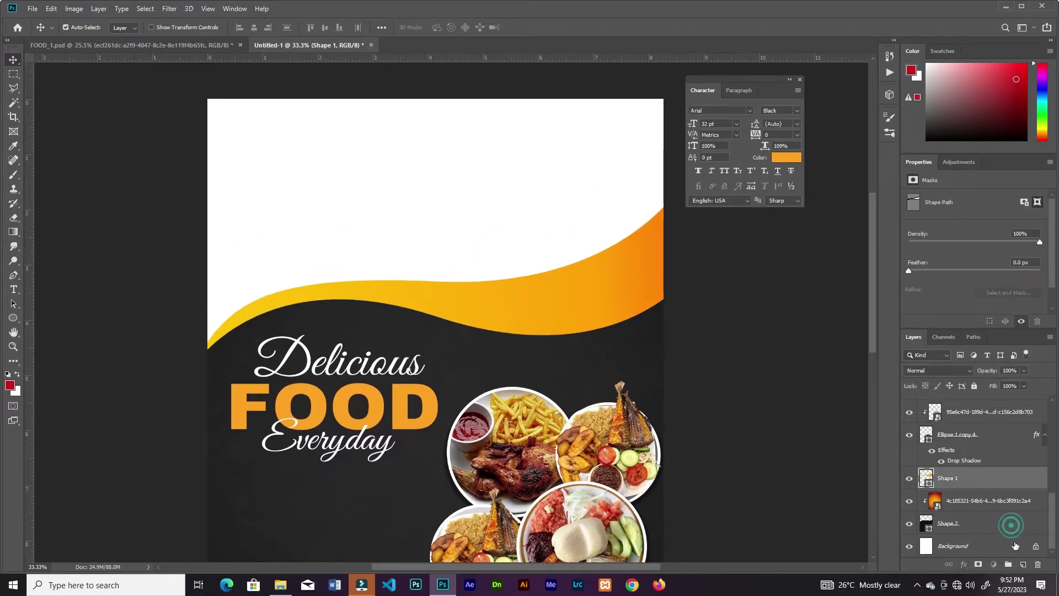
click(1014, 545)
click(280, 584)
drag(605, 83, 494, 260)
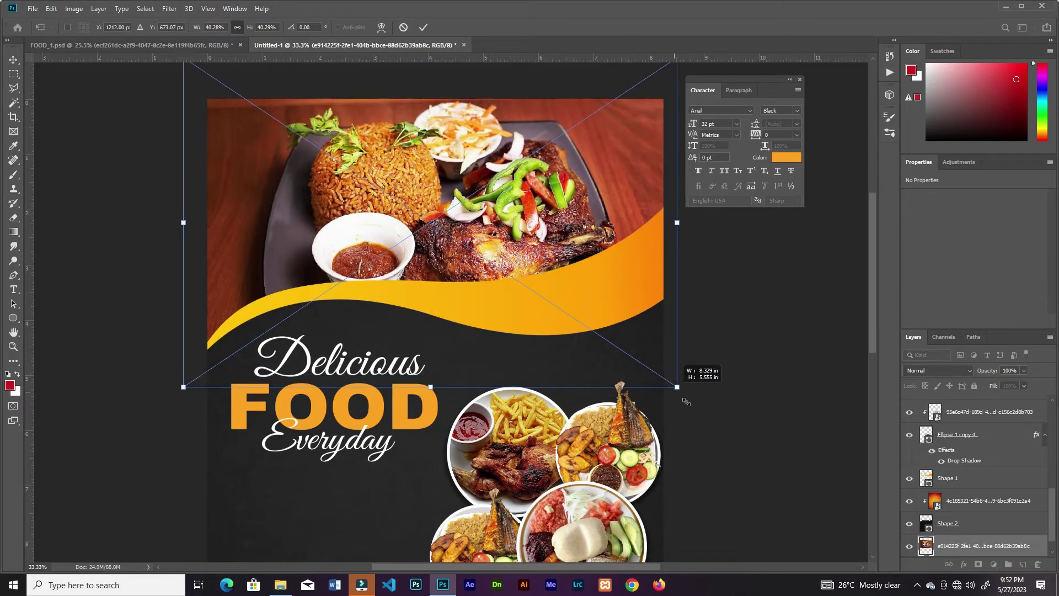
drag(686, 402, 801, 460)
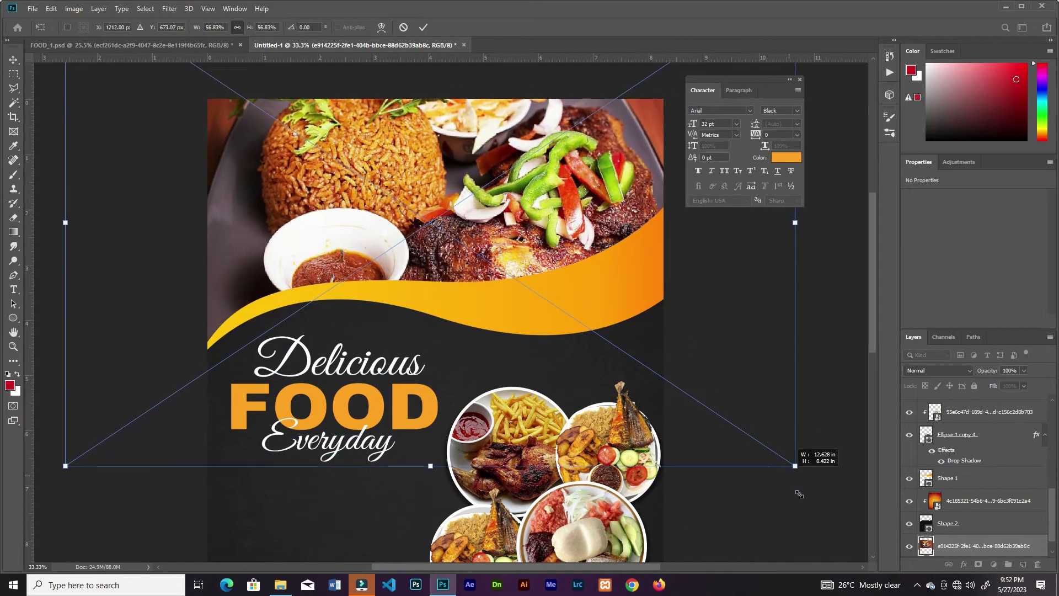
drag(552, 234, 512, 230)
key(Return)
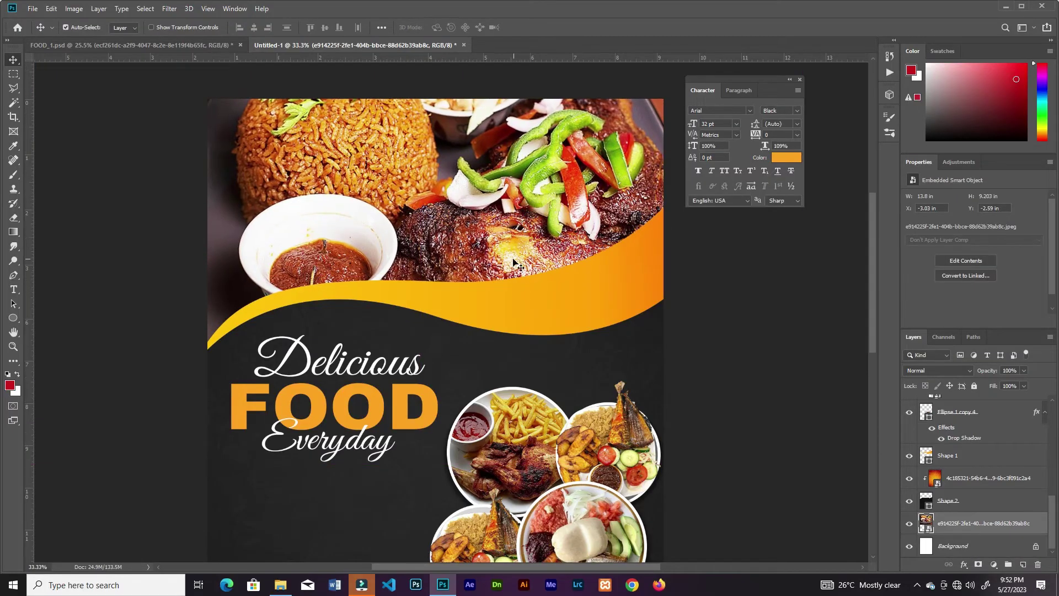
key(ctrl+minus)
click(20, 320)
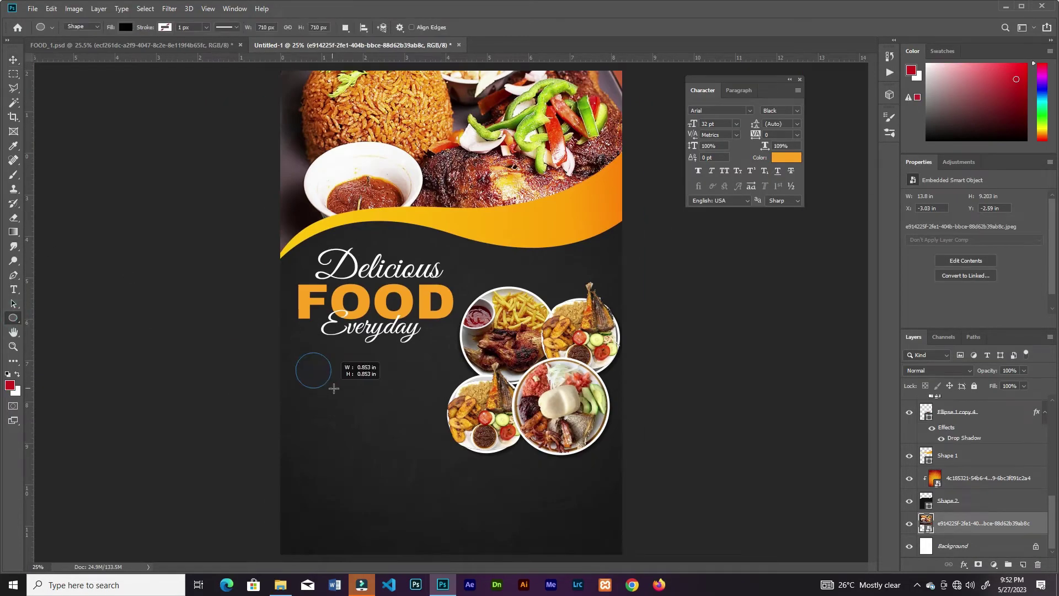
Step: Draw a small light-grey circle below the Everyday text and move it to the top of the stack
drag(333, 388, 334, 389)
key(ctrl+bracketright)
key(ctrl+bracketright)
key(ctrl+bracketright)
key(ctrl+bracketright)
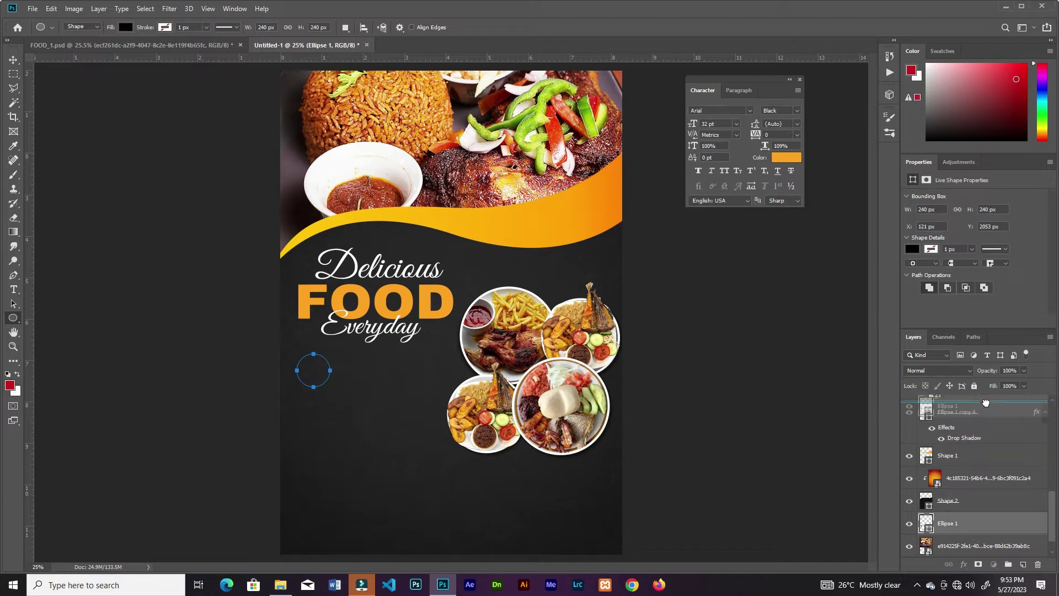
key(v)
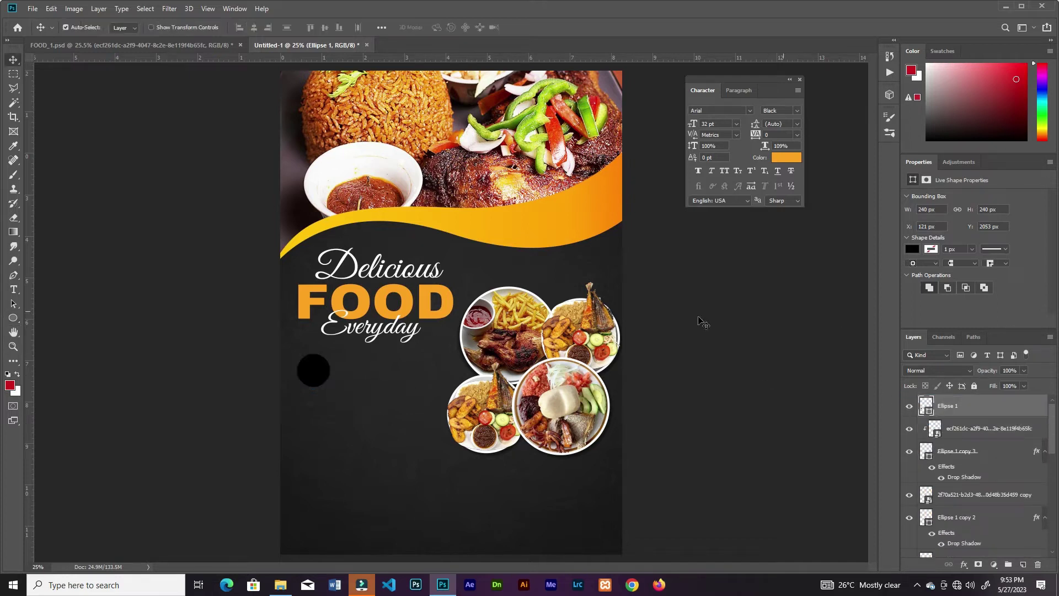
drag(317, 370, 334, 395)
click(912, 249)
key(ctrl+t)
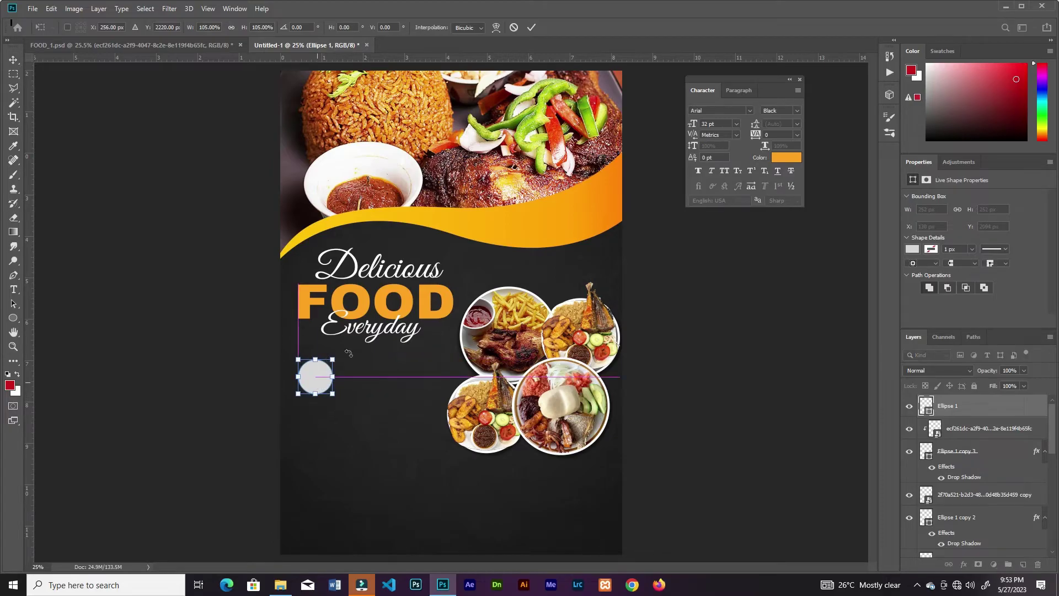
click(531, 27)
Step: Zoom in on the left column and select the stacked circle layers
key(ctrl+plus)
scroll(343, 447, down, 3)
scroll(343, 447, left, 1)
alt+drag(329, 236, 331, 368)
scroll(330, 369, down, 2)
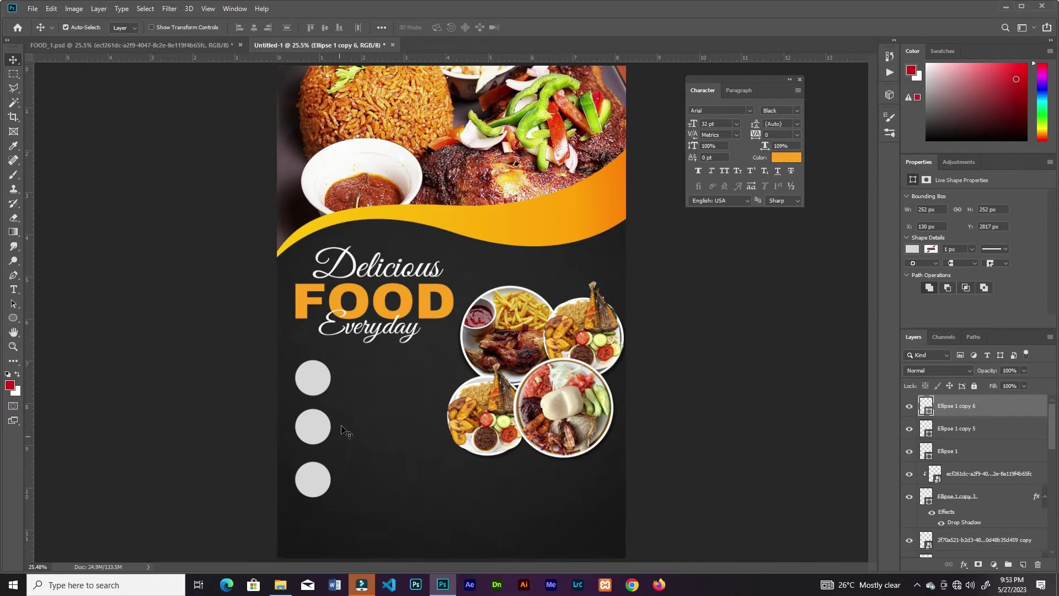
shift+click(317, 430)
shift+click(315, 475)
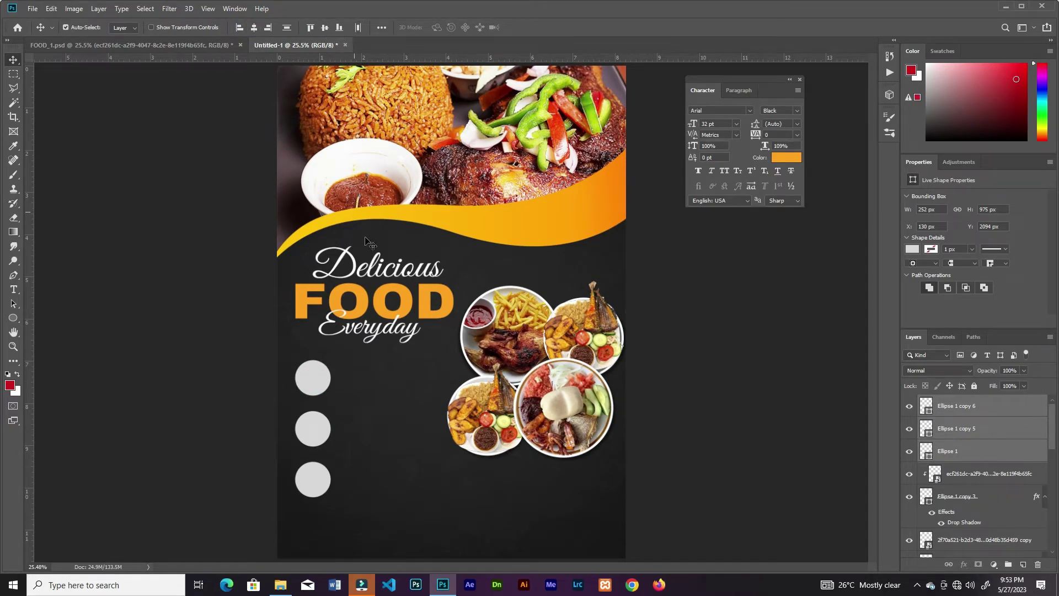
Step: Give the three circles a 10 px white outline, then select the top circle's layer
scroll(439, 373, up, 3)
shift+click(237, 266)
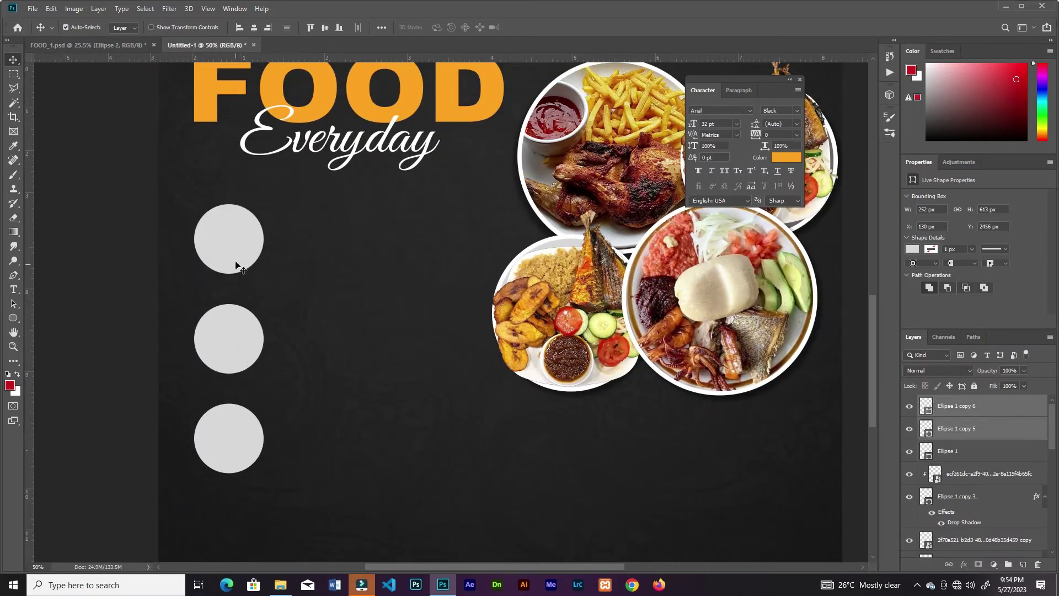
shift+click(237, 266)
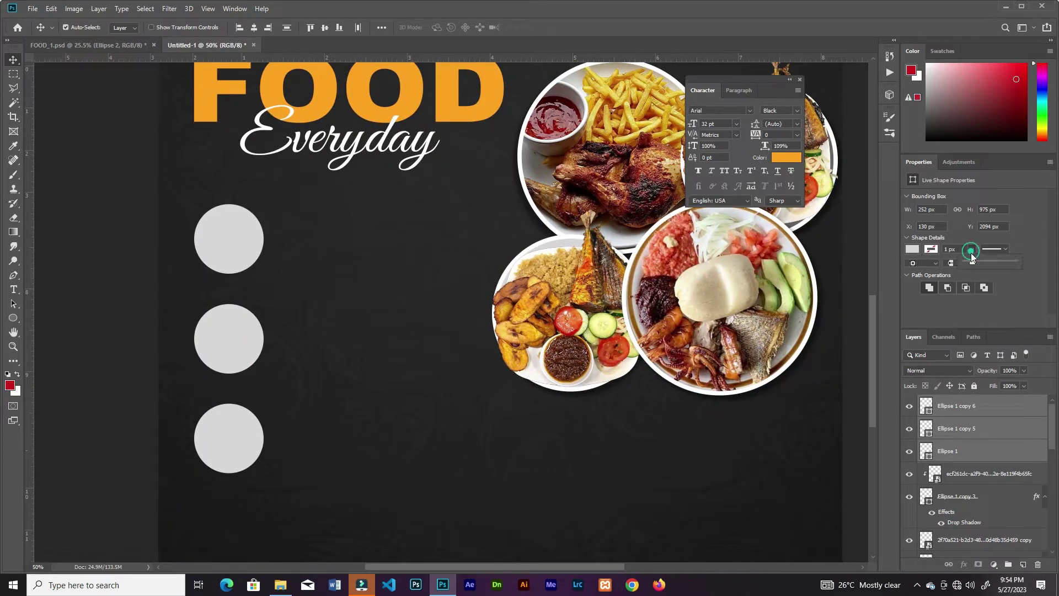
click(932, 249)
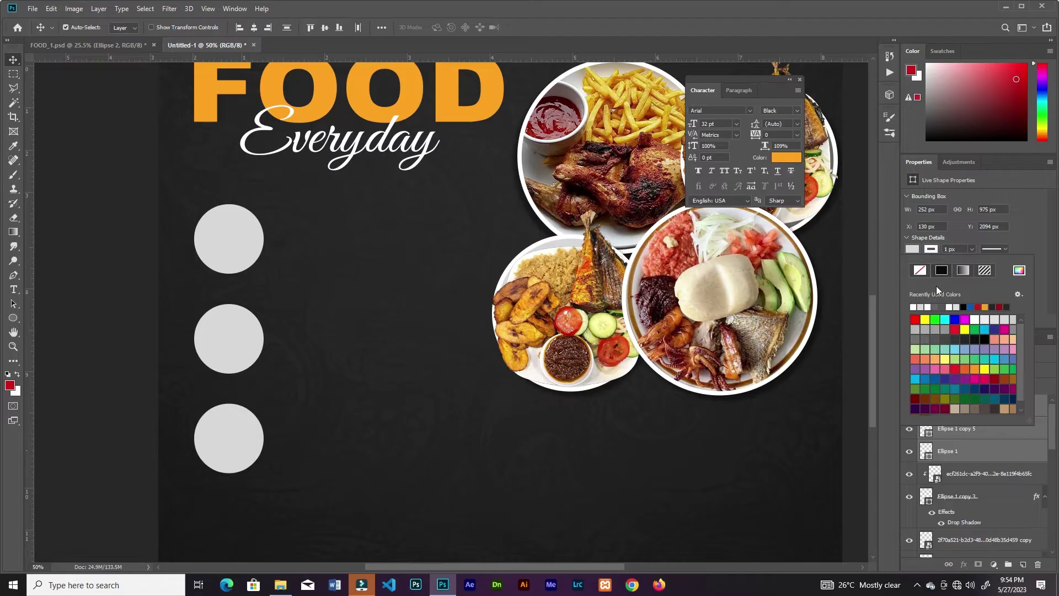
click(952, 250)
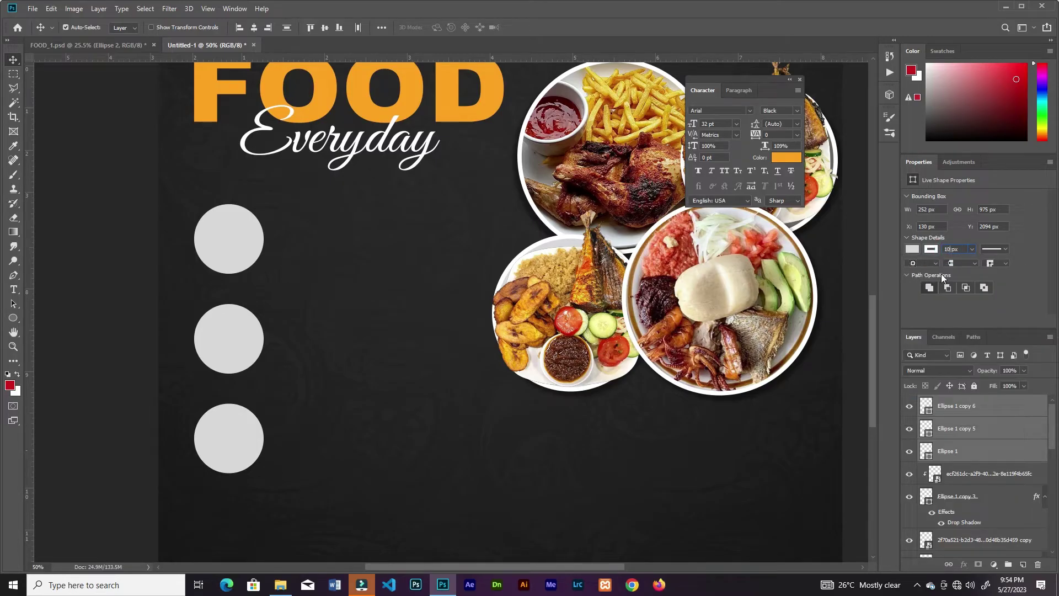
click(239, 256)
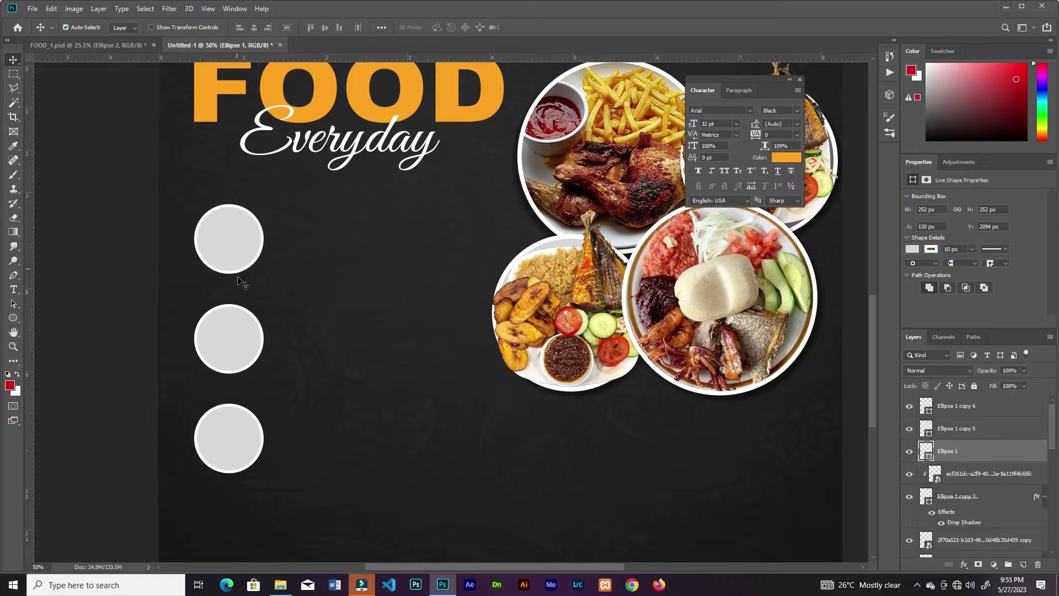
click(241, 243)
Step: Place the salad photo and clip it inside the top circle, scaled and centred
click(280, 584)
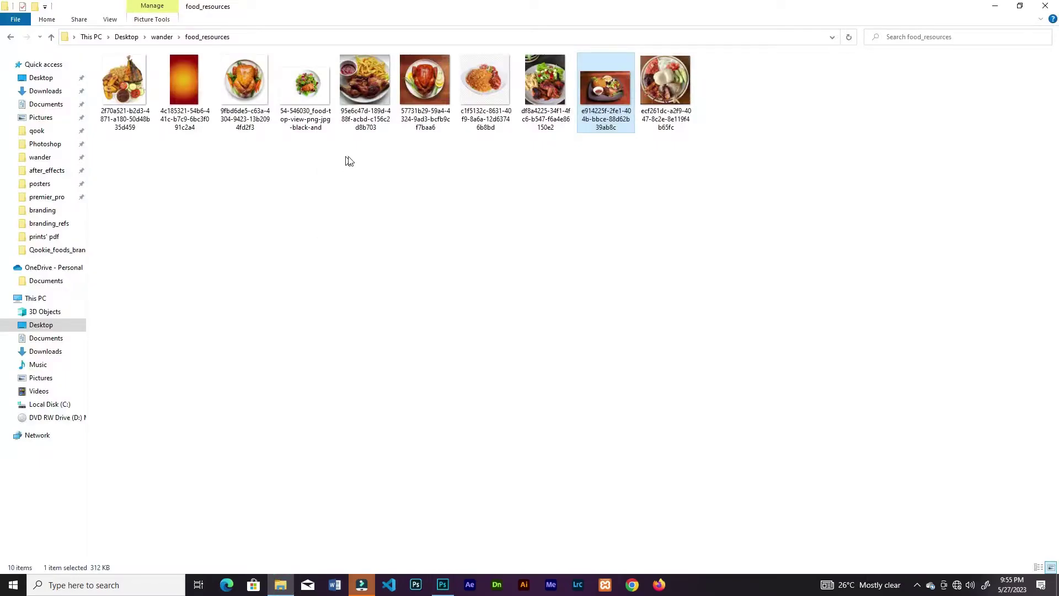
drag(306, 88, 475, 264)
drag(490, 303, 302, 263)
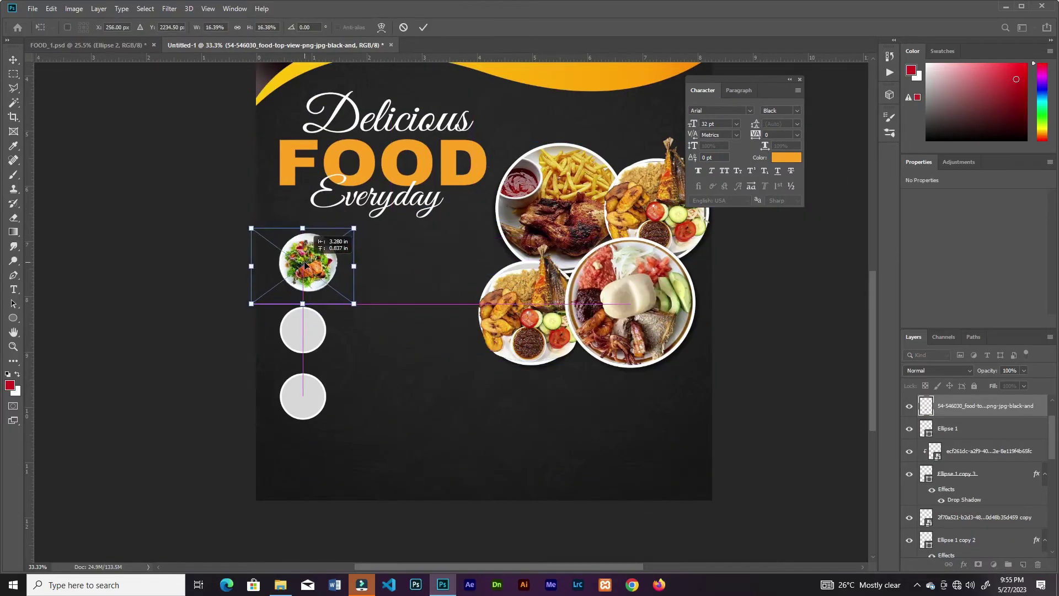
key(ctrl+plus)
key(ctrl+plus)
click(423, 27)
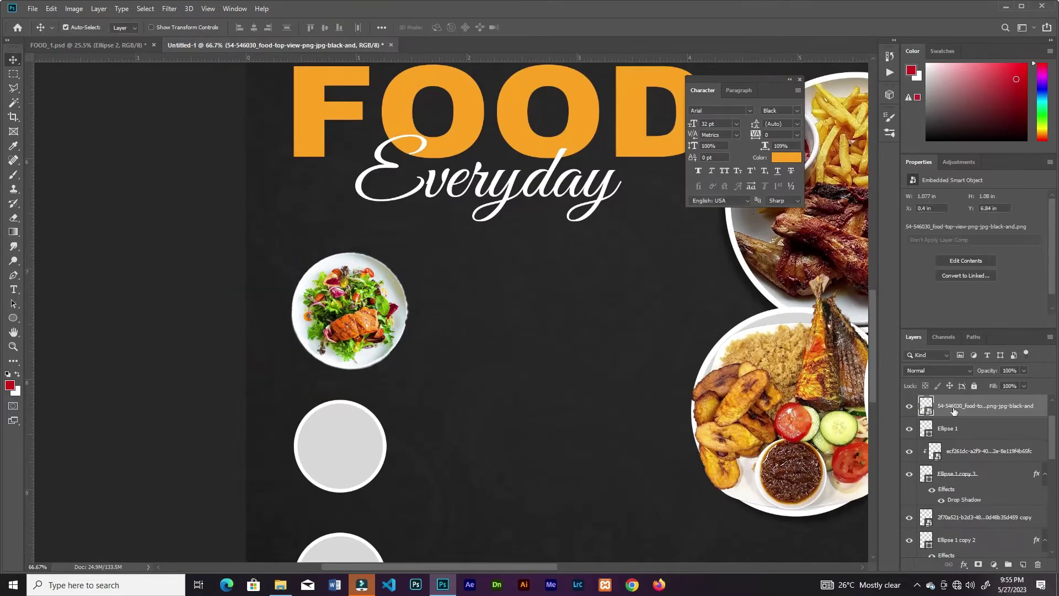
right_click(958, 410)
click(881, 303)
key(ctrl+t)
drag(438, 236, 404, 267)
drag(356, 311, 361, 311)
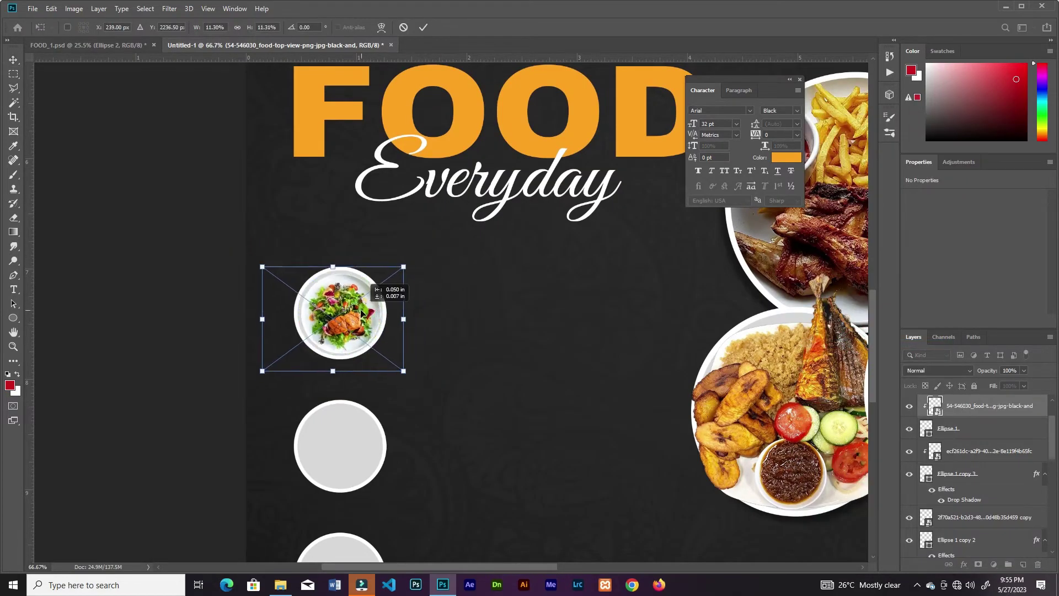
click(423, 27)
key(ctrl+j)
Step: Place the roast chicken photo and clip it into the second circle, scaled to fit
click(283, 585)
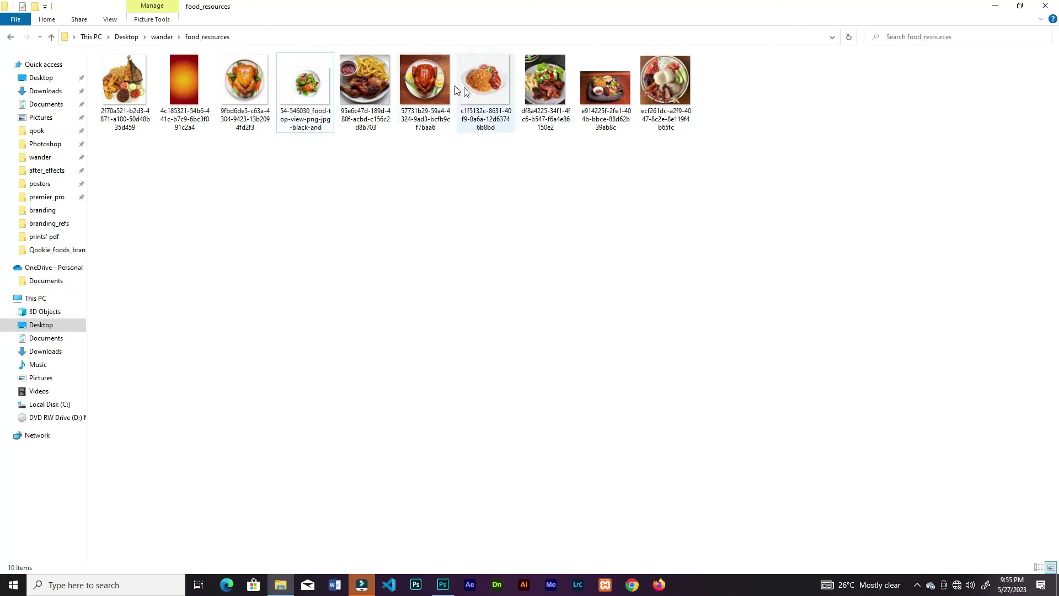
click(443, 585)
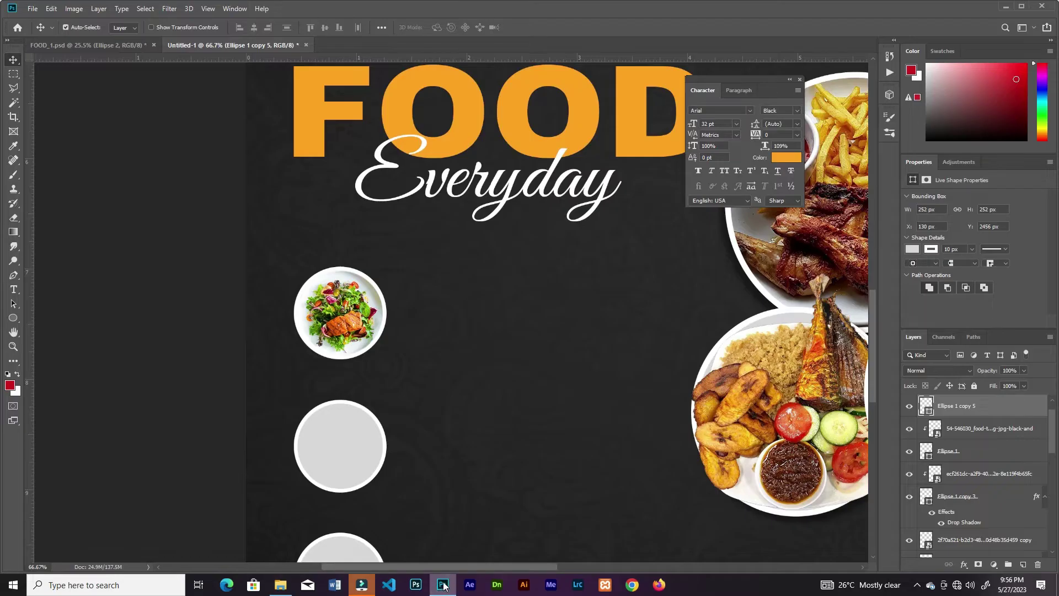
click(280, 585)
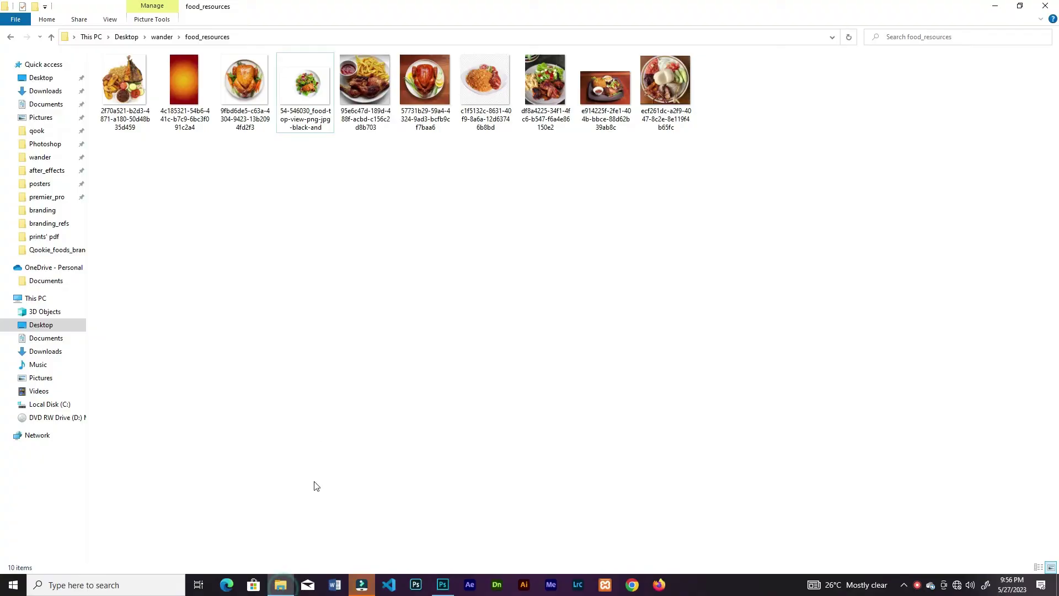
drag(423, 94, 509, 308)
drag(349, 142, 490, 265)
drag(504, 311, 395, 375)
key(Return)
key(ctrl+alt+g)
scroll(395, 375, up, 3)
drag(462, 211, 442, 234)
click(423, 27)
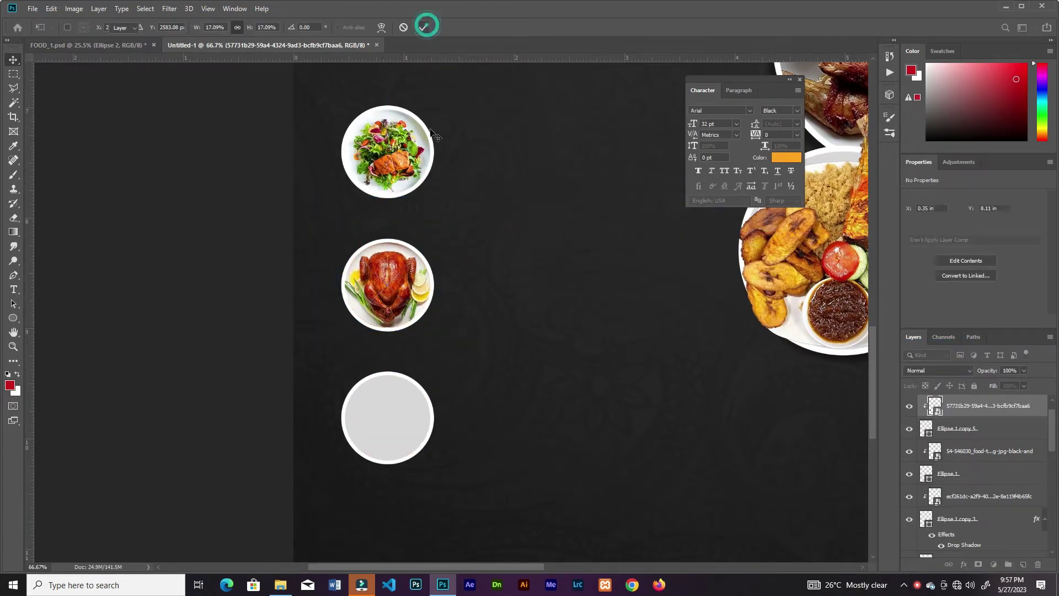
Step: Place the rice plate photo, clip it into the third circle and scale it to fit
click(389, 422)
click(281, 585)
drag(485, 82, 452, 391)
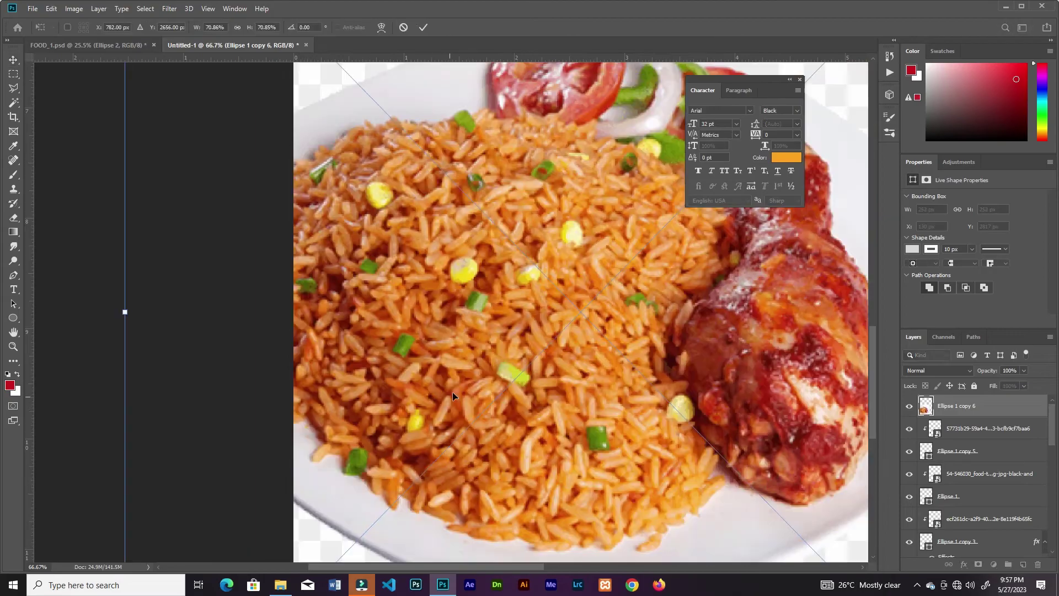
click(423, 27)
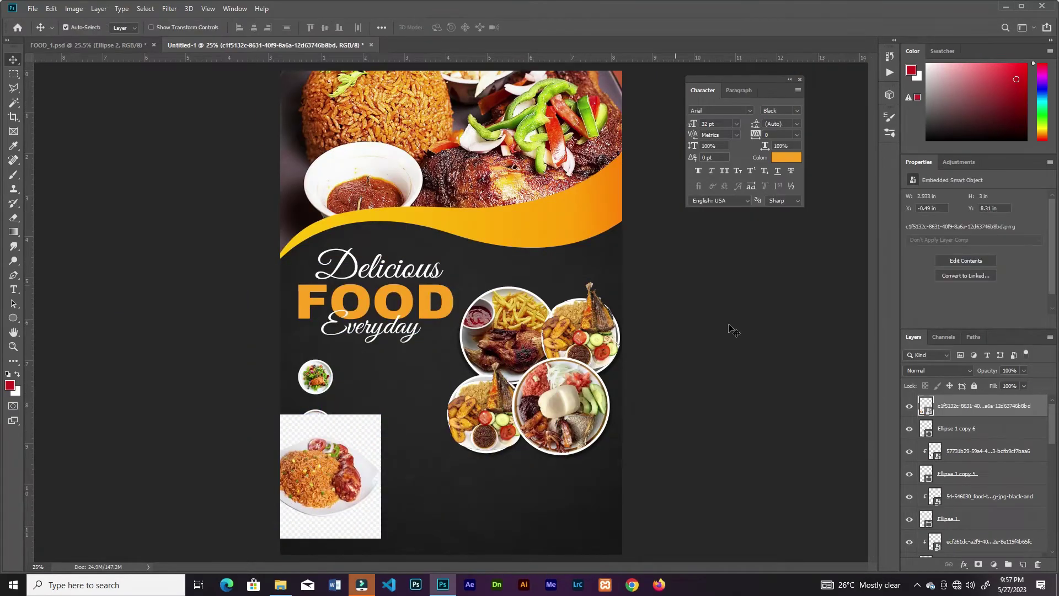
key(ctrl+alt+g)
key(ctrl+t)
scroll(615, 391, up, 2)
drag(419, 248, 350, 313)
key(Return)
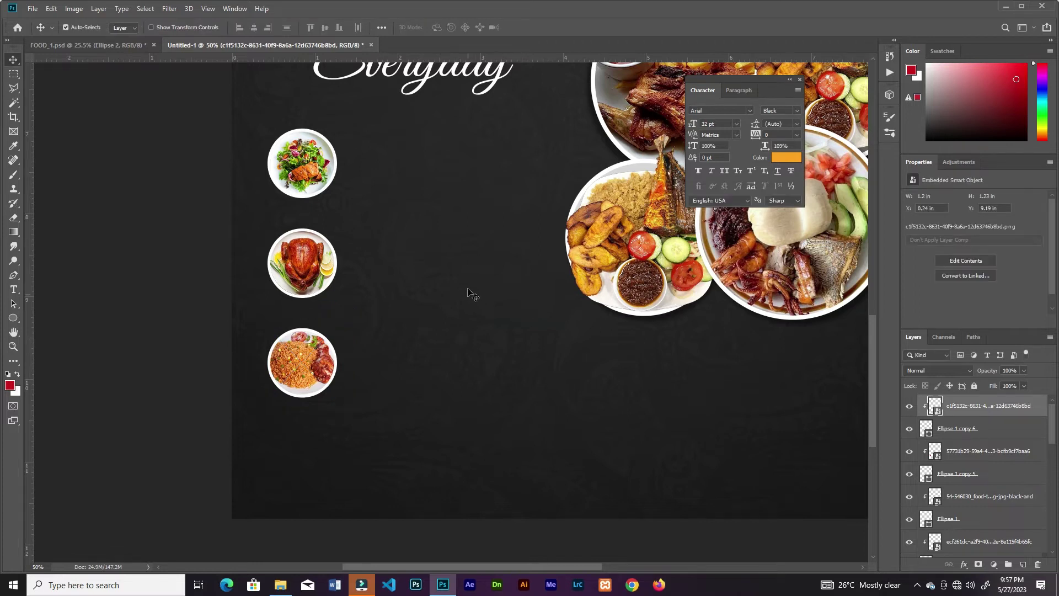
scroll(457, 308, up, 2)
Step: Add 'FOOD NAME' text beside the salad circle, scaled to about half size
key(t)
click(337, 215)
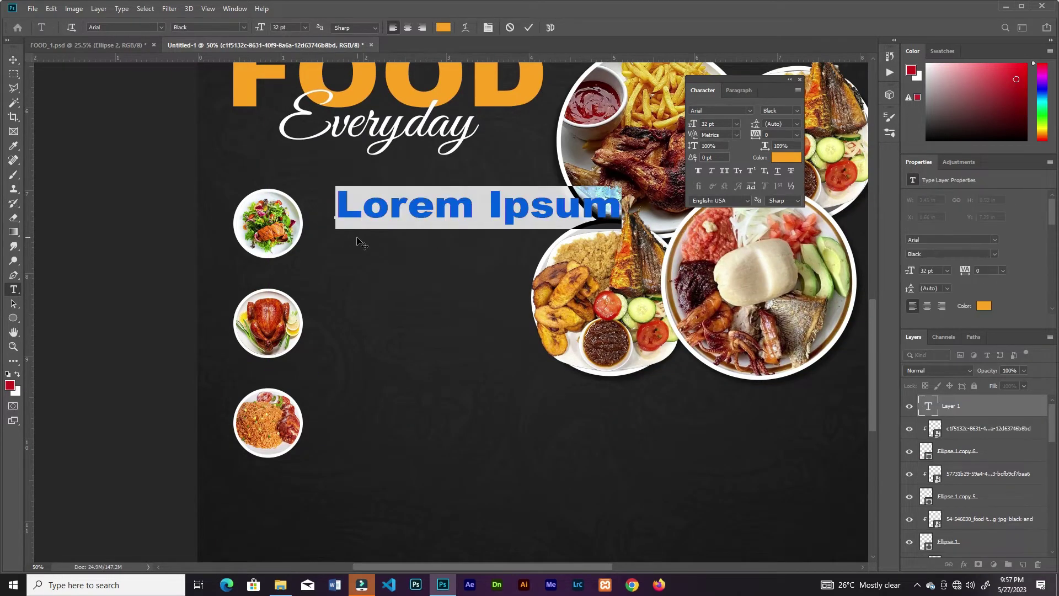
text(FOOD NAME)
key(ctrl+Return)
key(ctrl+t)
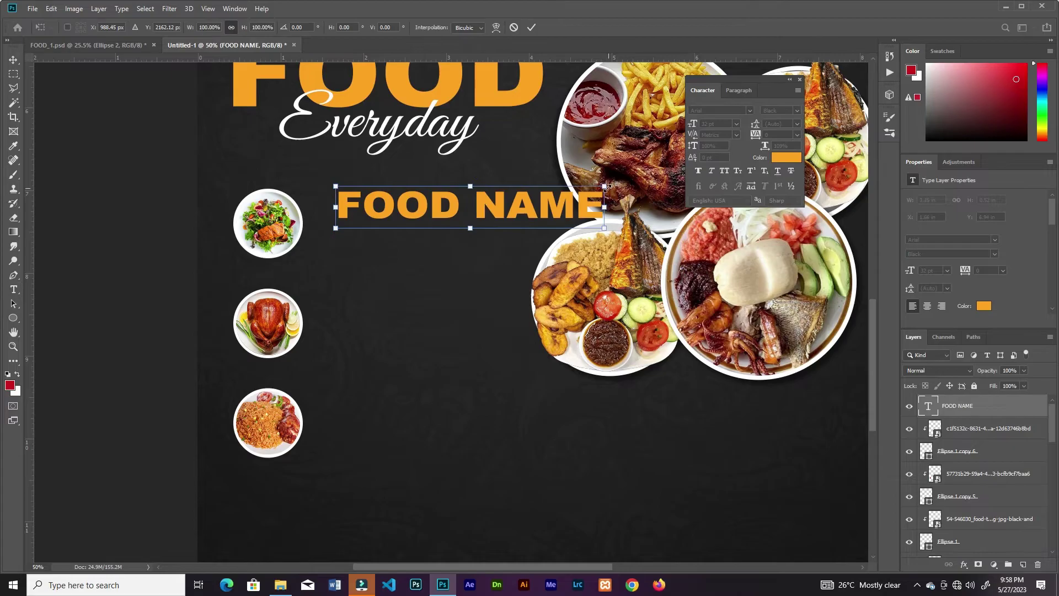
drag(603, 184, 530, 191)
drag(510, 210, 450, 188)
key(Return)
Step: Set FOOD NAME to Bold and add a 6 pt paragraph text box beneath it
key(t)
click(321, 226)
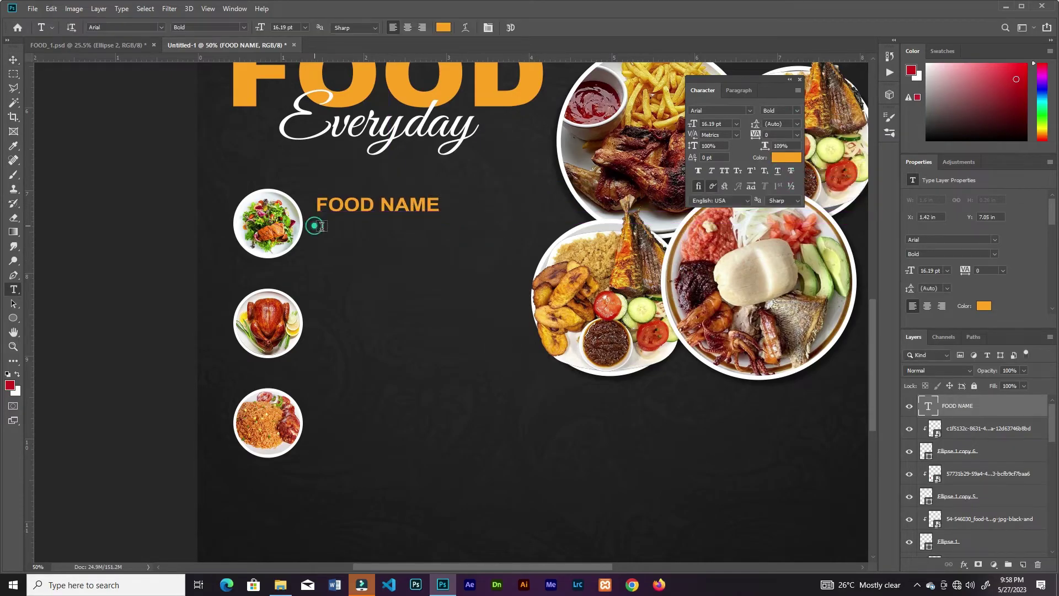
drag(489, 250, 489, 256)
click(304, 27)
click(287, 88)
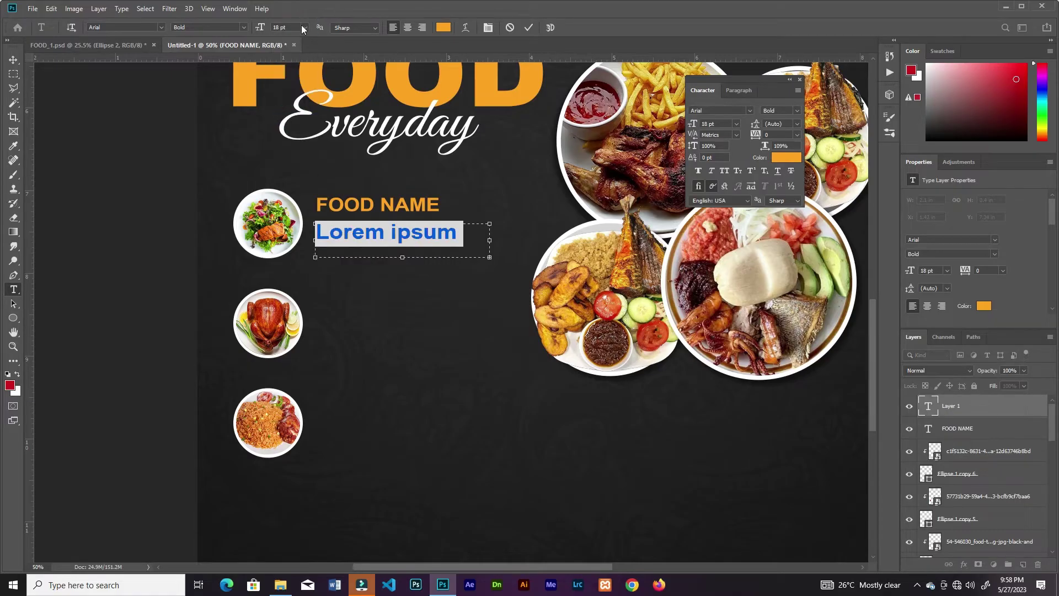
click(304, 27)
click(301, 37)
drag(489, 240, 523, 241)
drag(441, 263, 441, 248)
key(ctrl+Return)
Step: Make the paragraph text white and narrow its text box
click(786, 157)
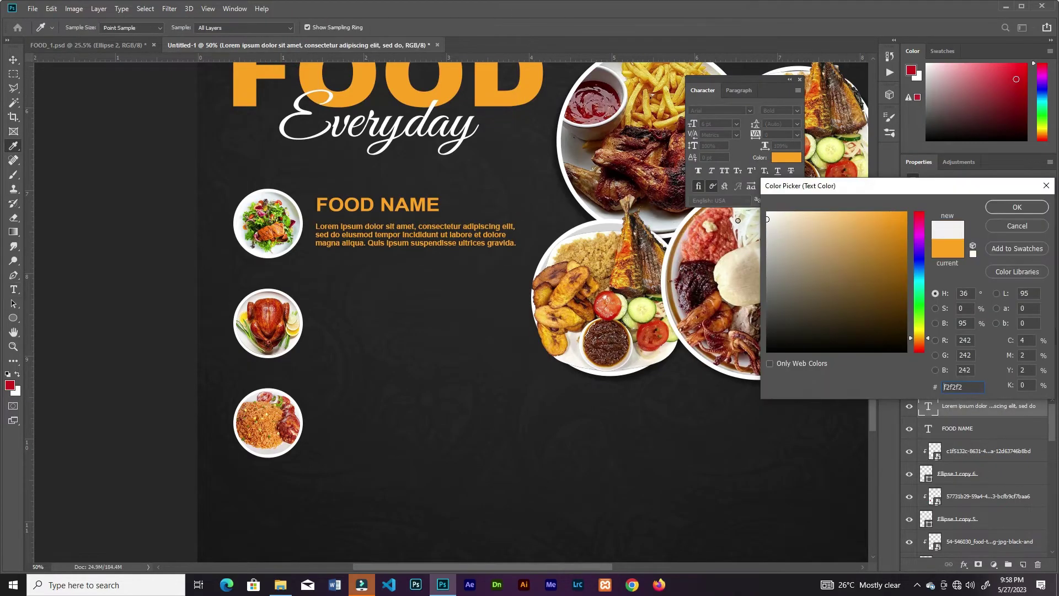
drag(809, 228, 768, 212)
click(1016, 206)
click(418, 236)
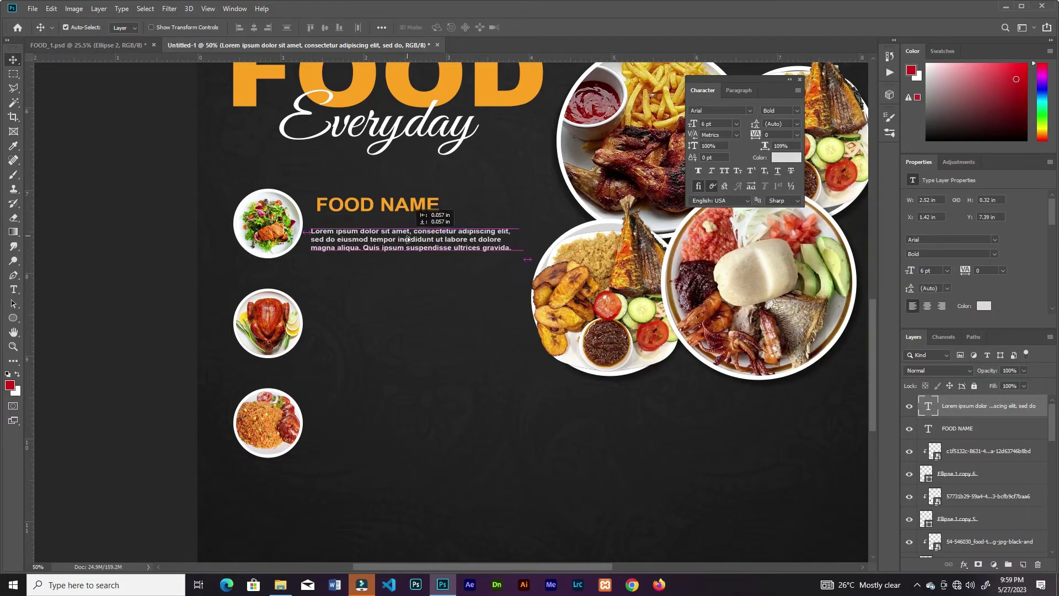
drag(523, 236, 482, 218)
click(528, 27)
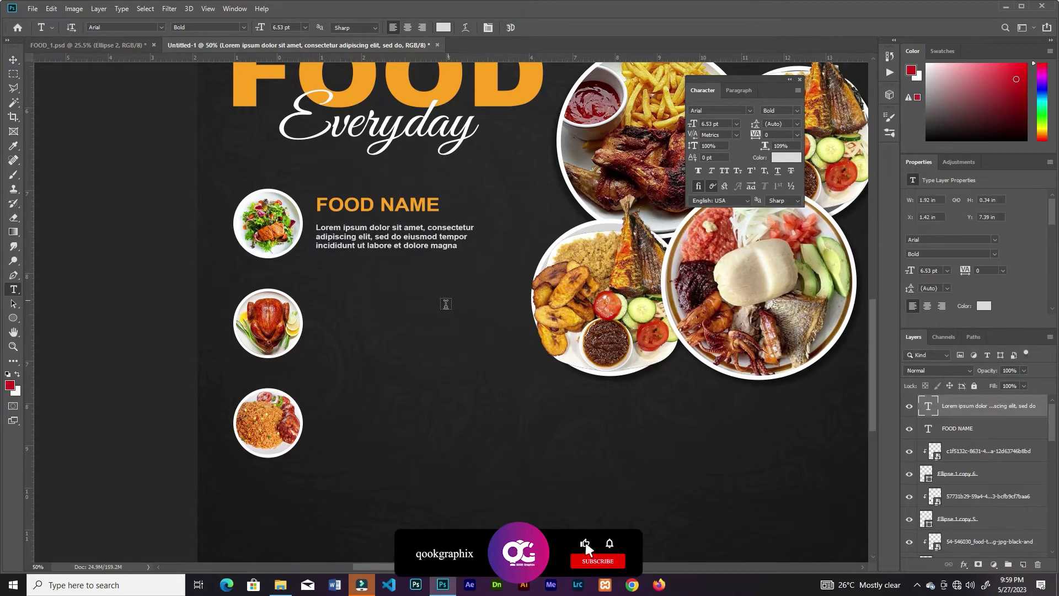
key(ctrl+0)
scroll(392, 397, up, 3)
Step: Narrow the paragraph so it wraps to three lines and resize it
click(386, 216)
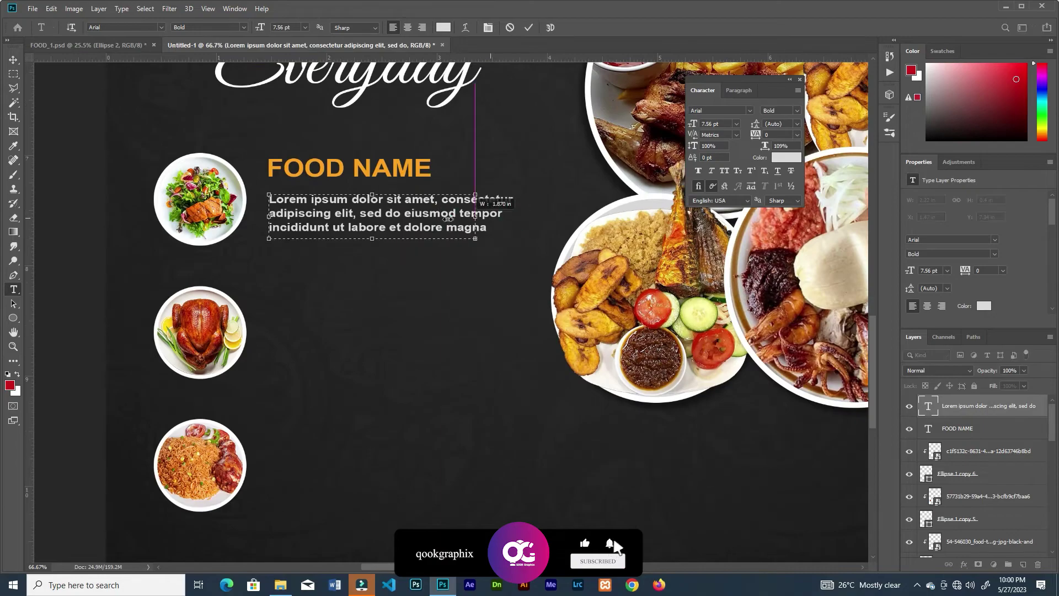
drag(514, 216, 454, 231)
click(528, 27)
key(ctrl+t)
key(ctrl+minus)
key(ctrl+minus)
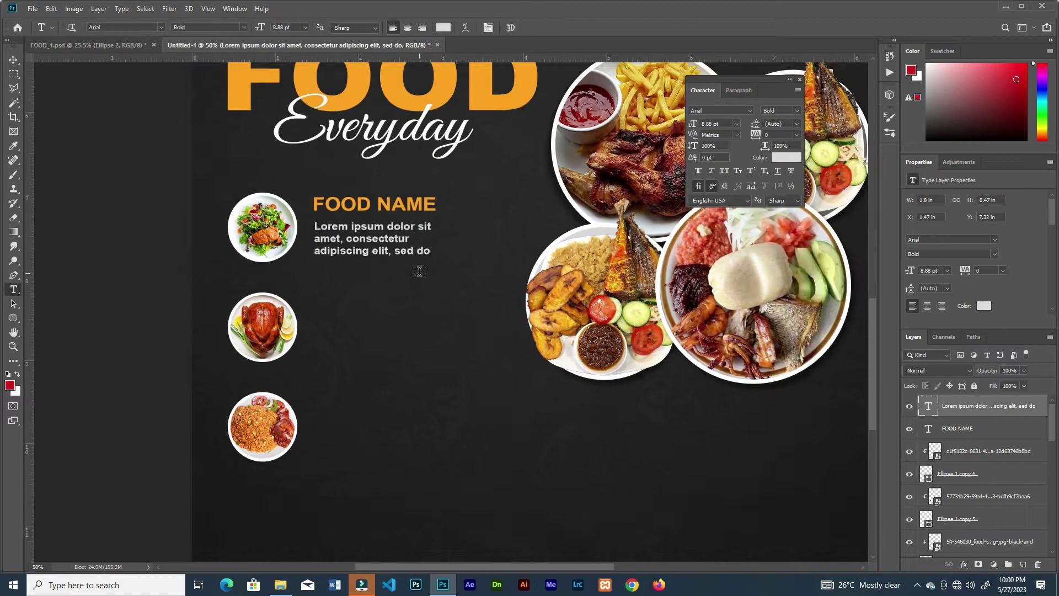
key(Return)
key(ctrl+0)
Step: Adjust the paragraph box width and select FOOD NAME together with the paragraph
key(t)
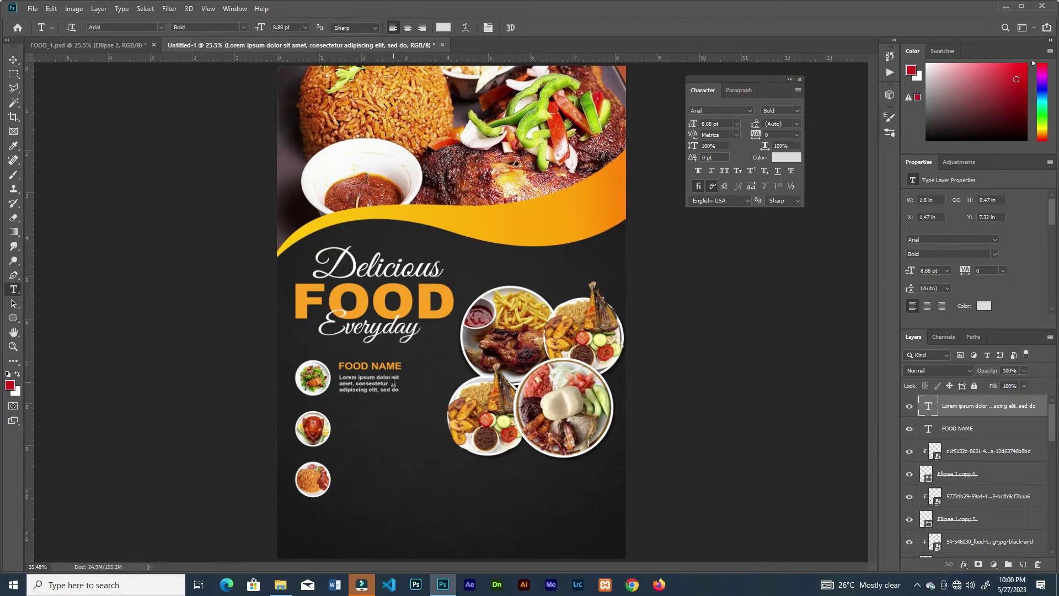
click(425, 384)
drag(428, 385, 362, 471)
click(528, 28)
key(v)
shift+click(368, 366)
click(644, 359)
Step: Draw an orange rectangle bar across the bottom of the flyer
key(ctrl+plus)
scroll(384, 373, down, 3)
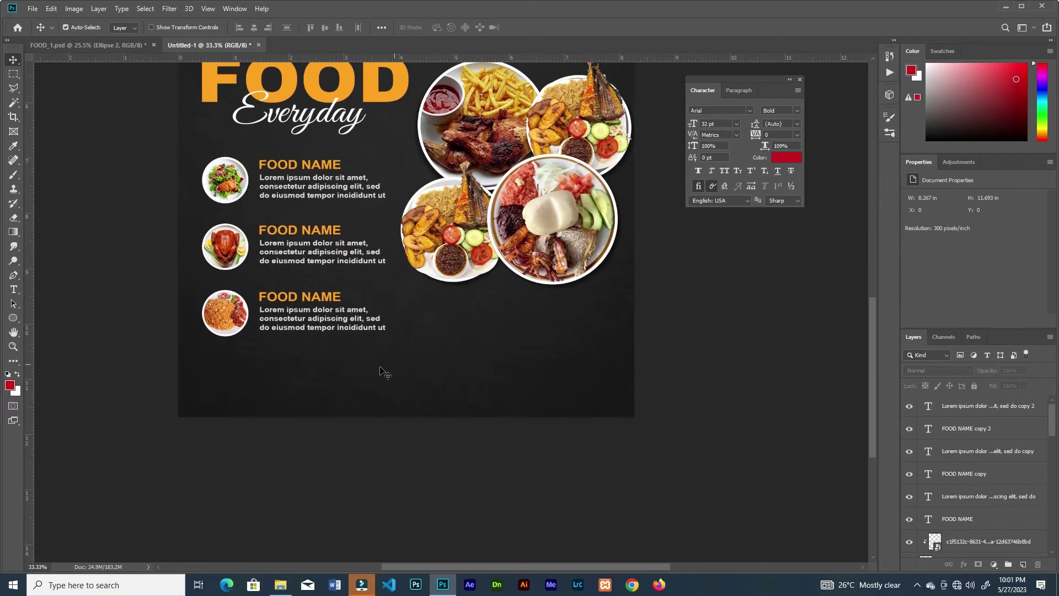
click(1023, 564)
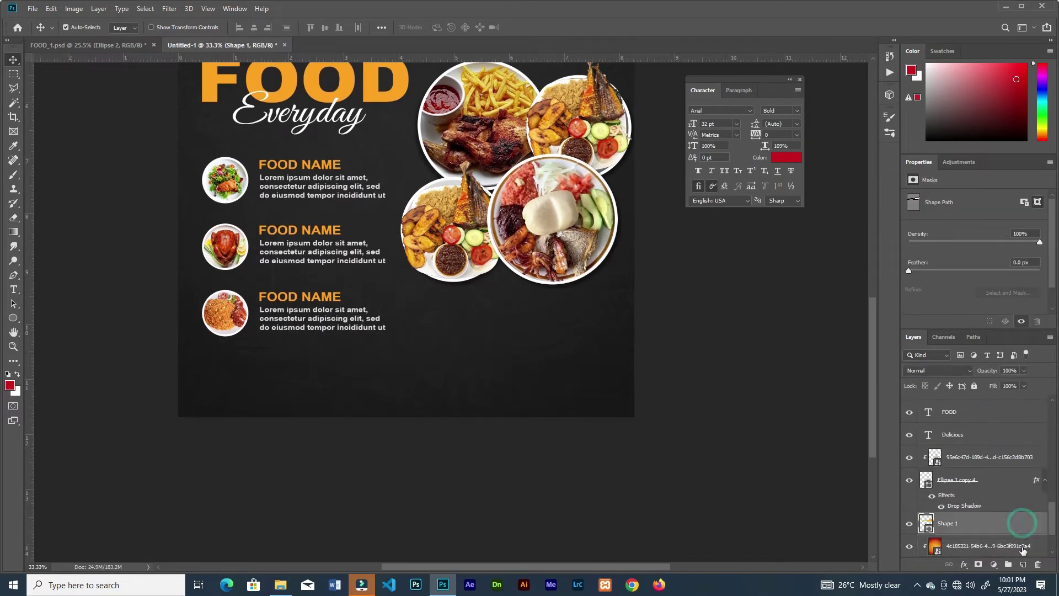
click(14, 319)
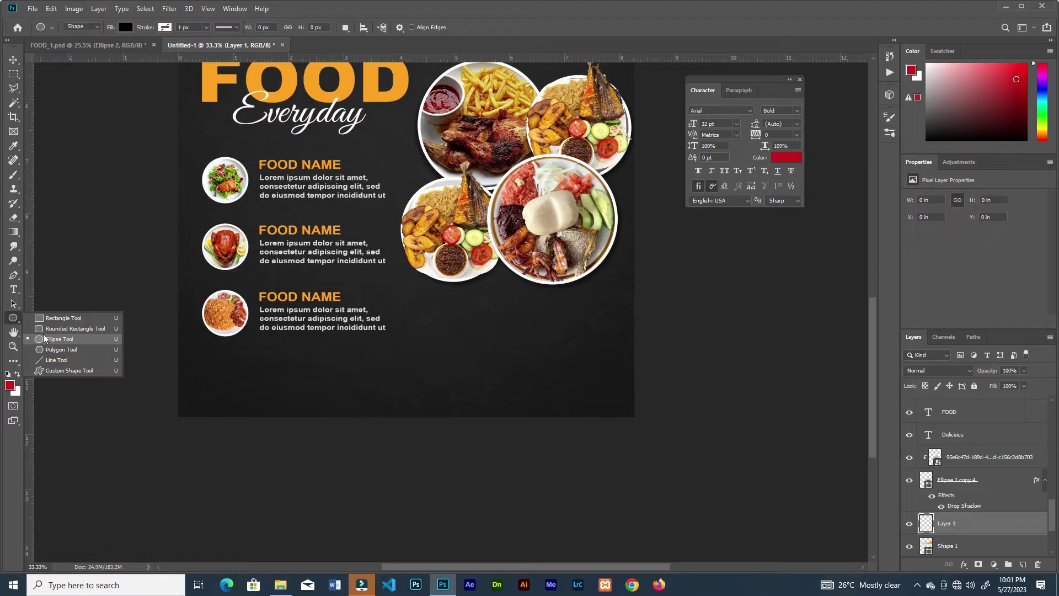
click(63, 318)
drag(573, 401, 634, 416)
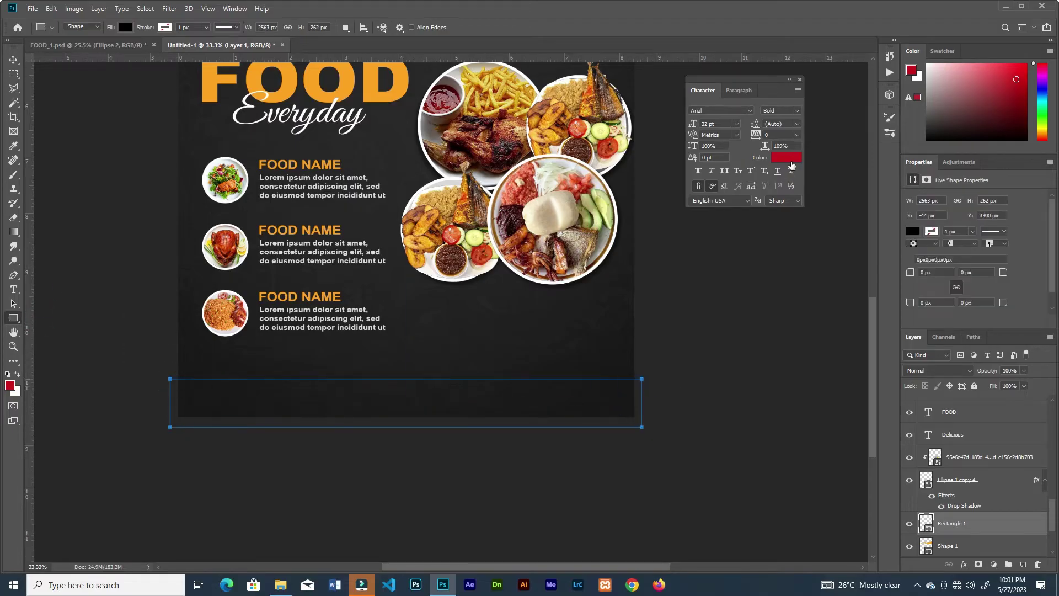
click(923, 260)
click(1016, 260)
key(ctrl+v)
click(1016, 207)
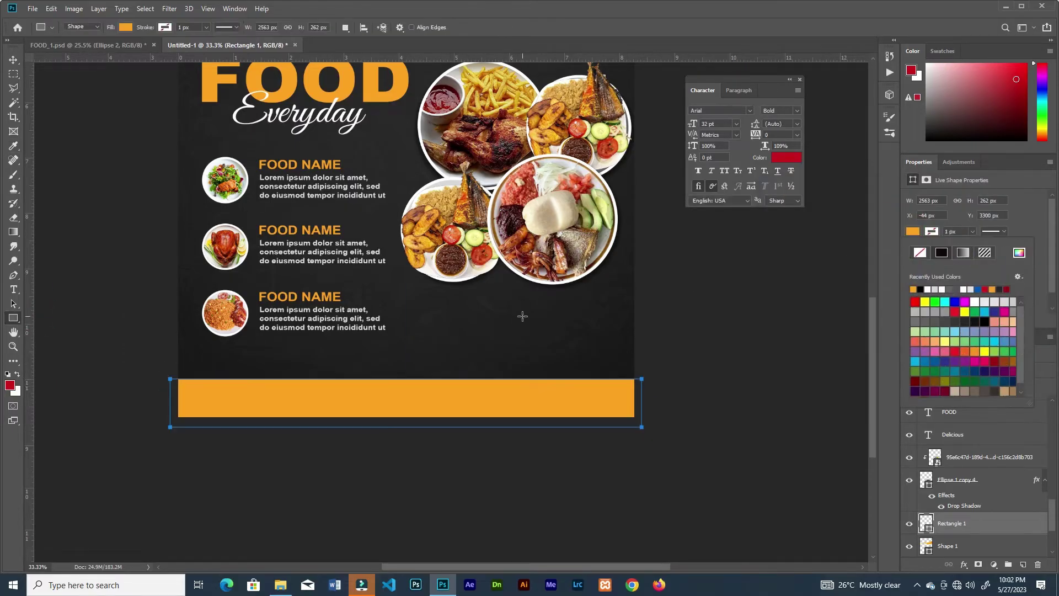
Step: Draw a smaller block at the bar's left end and fill it red #cb161b
key(v)
click(19, 317)
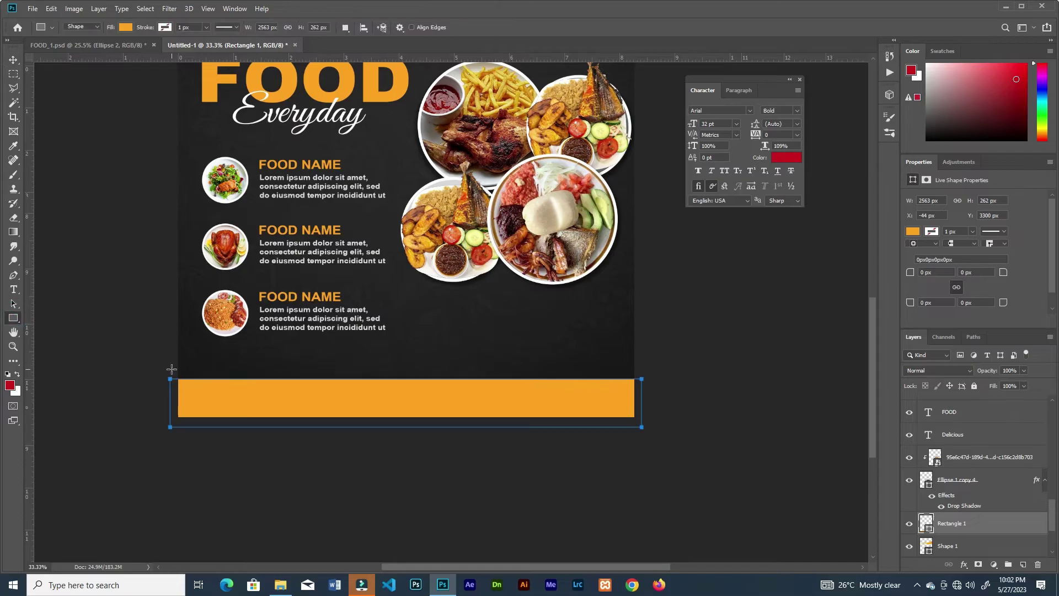
drag(187, 366, 348, 422)
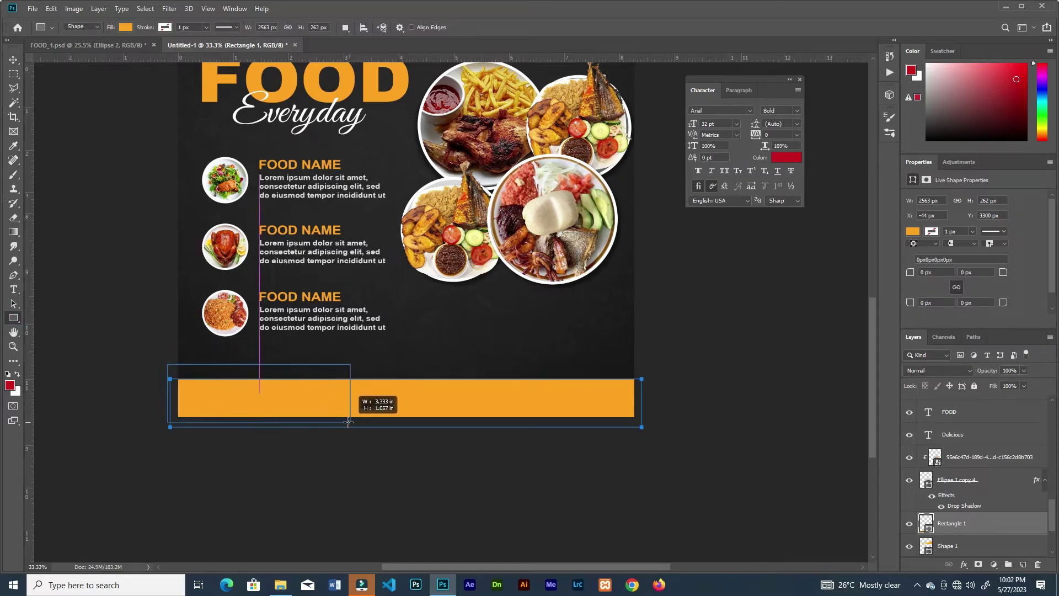
click(789, 160)
key(ctrl+c)
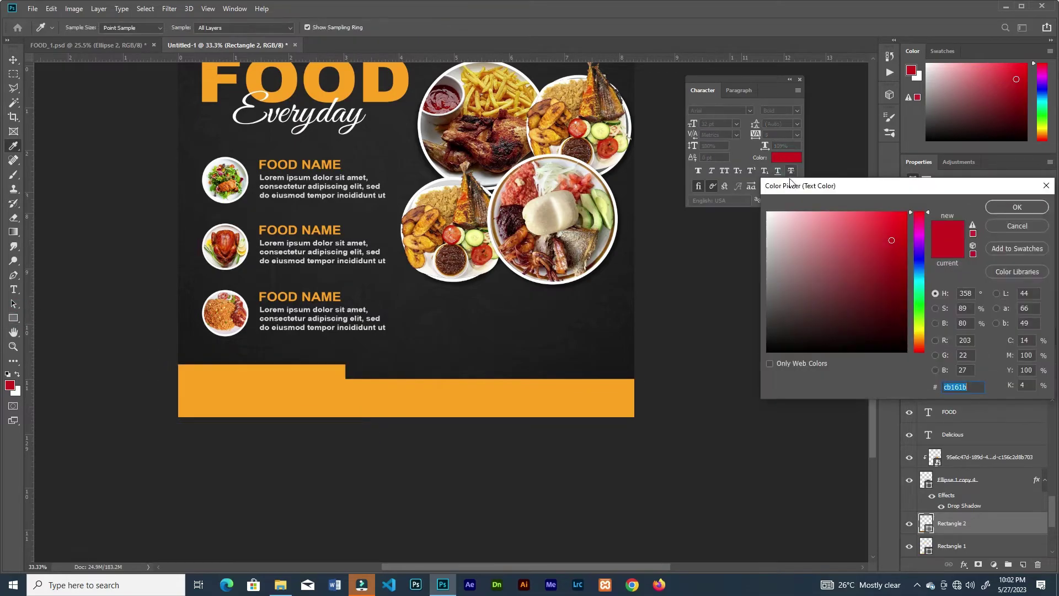
click(1009, 227)
click(924, 301)
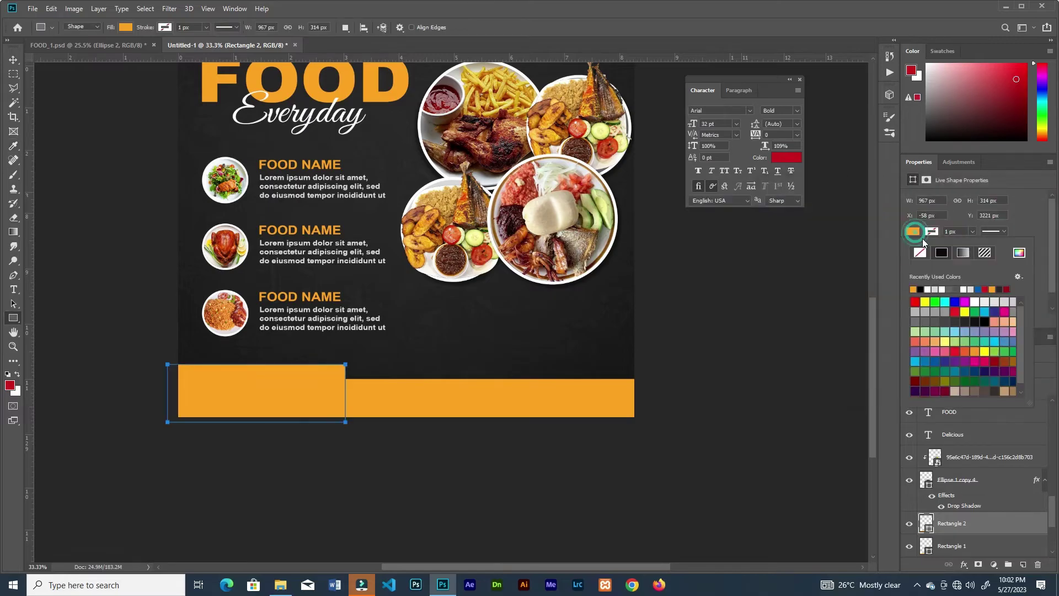
click(1021, 256)
key(ctrl+v)
click(999, 208)
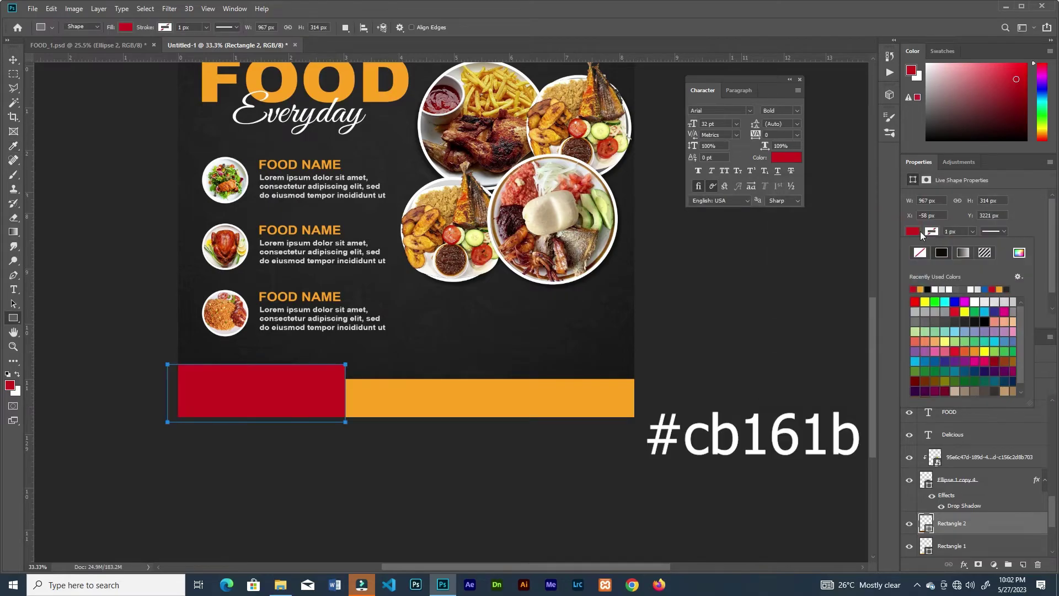
Step: Raise the red block's top edge, round its top-right corner to 367 px, align it left
key(ctrl+t)
drag(271, 368, 270, 355)
key(Return)
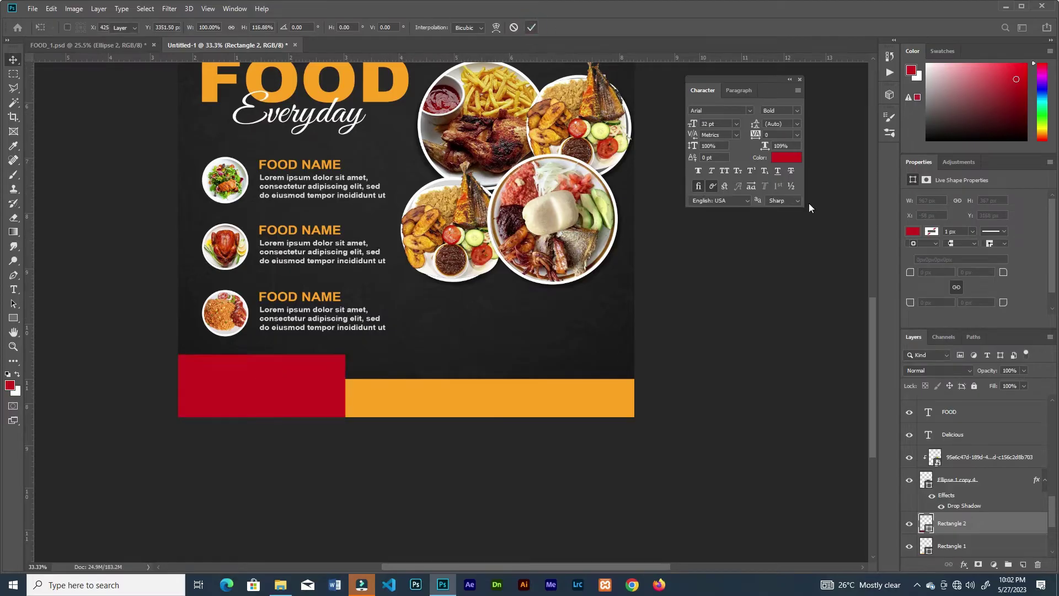
click(979, 273)
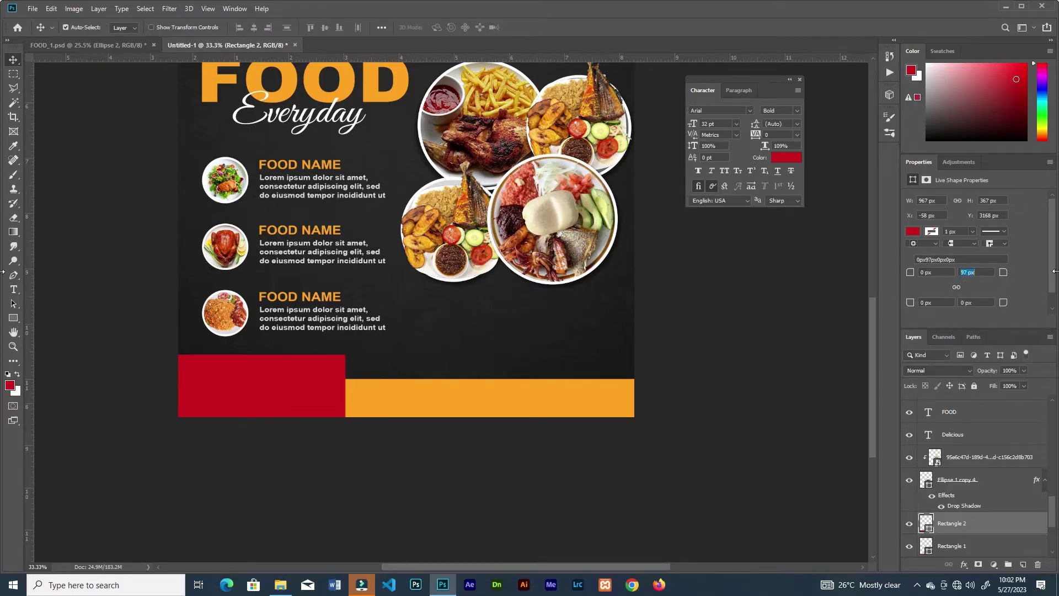
text(367)
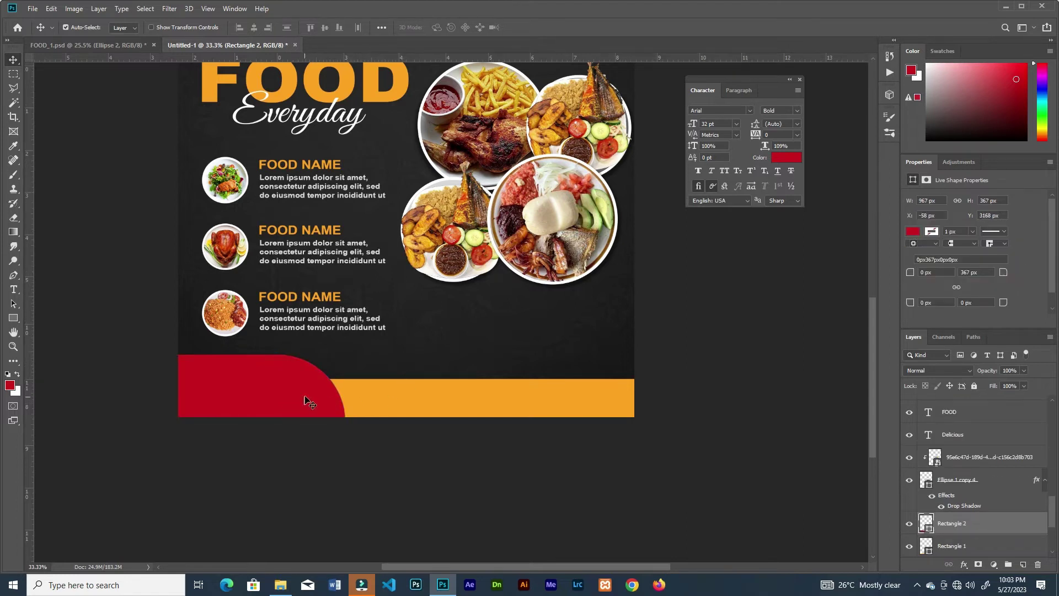
drag(301, 400, 303, 398)
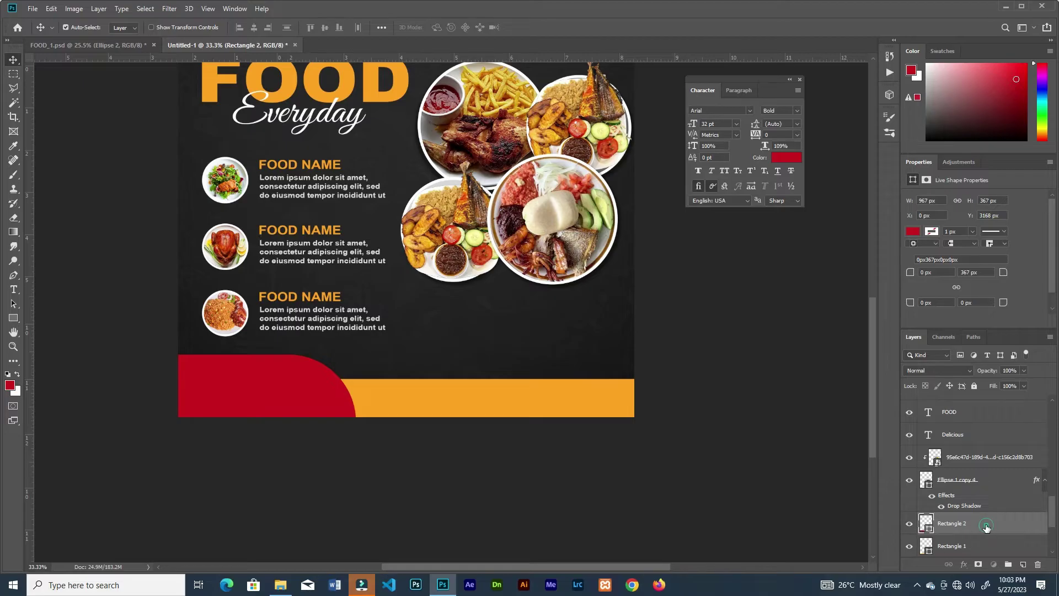
Step: Add a drop shadow to the red block at an angle of about 161°
double_click(968, 437)
click(673, 305)
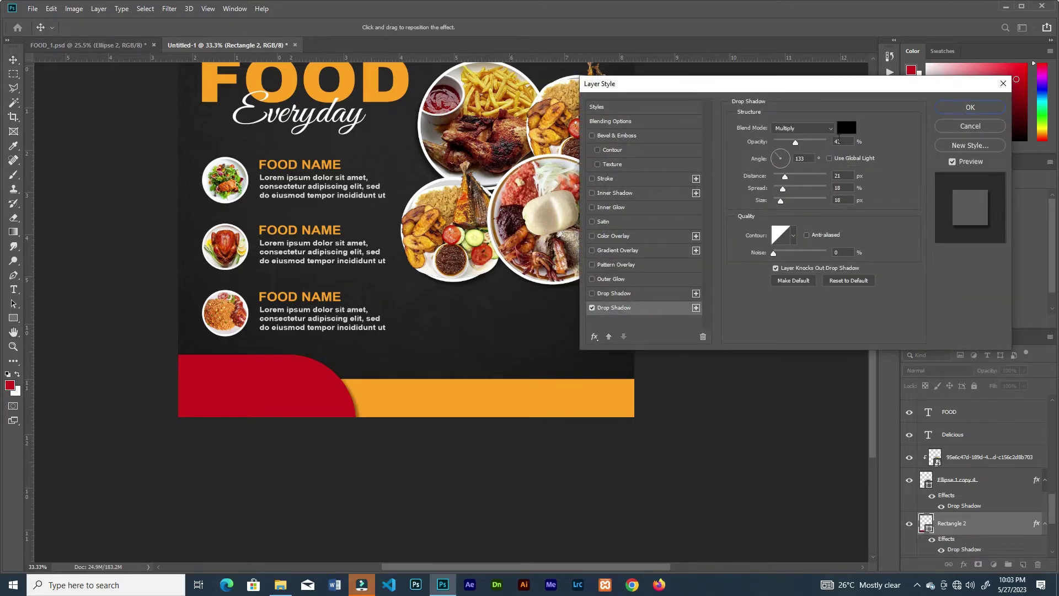
click(787, 158)
drag(787, 167, 761, 154)
click(966, 108)
Step: Make CALL FOR ORDER Black weight and orange, resize it, and place it on the red block
key(t)
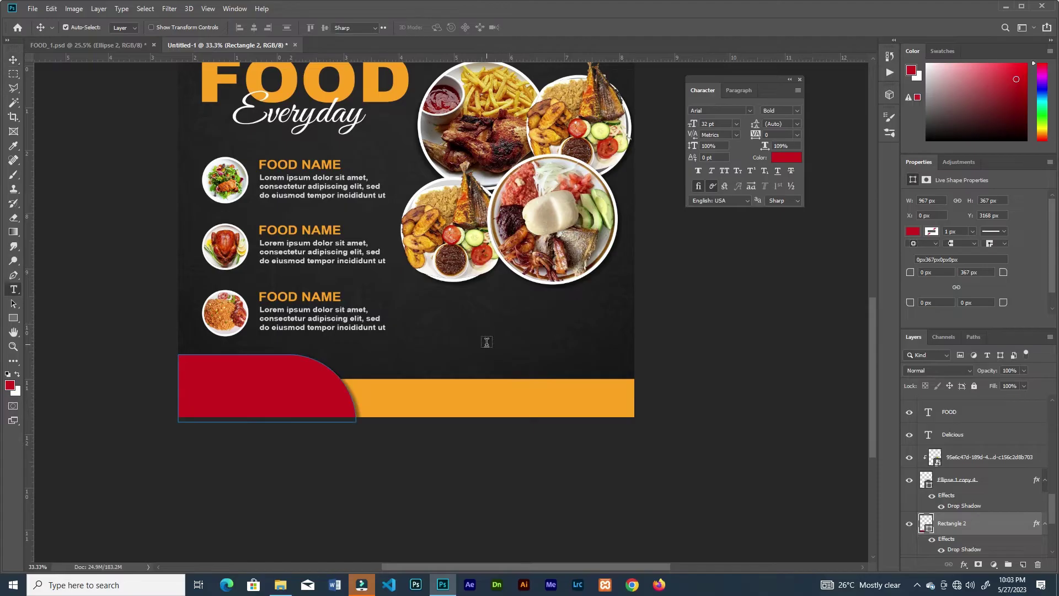
click(466, 343)
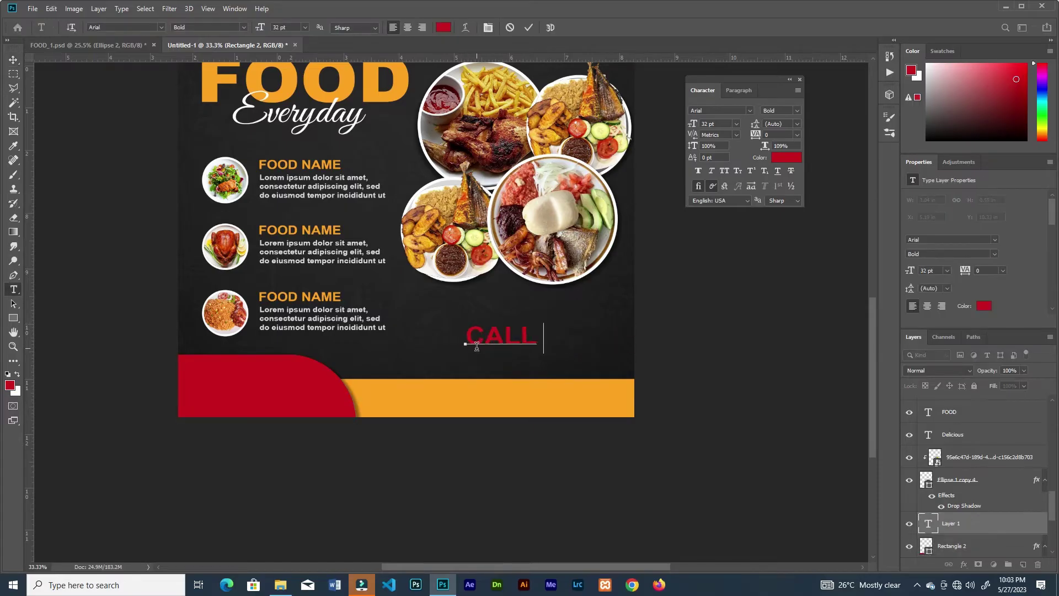
key(ctrl+Return)
key(v)
drag(590, 334, 223, 404)
click(779, 111)
click(780, 163)
click(1000, 208)
key(ctrl+t)
click(531, 27)
drag(309, 375, 318, 390)
key(ctrl+Tab)
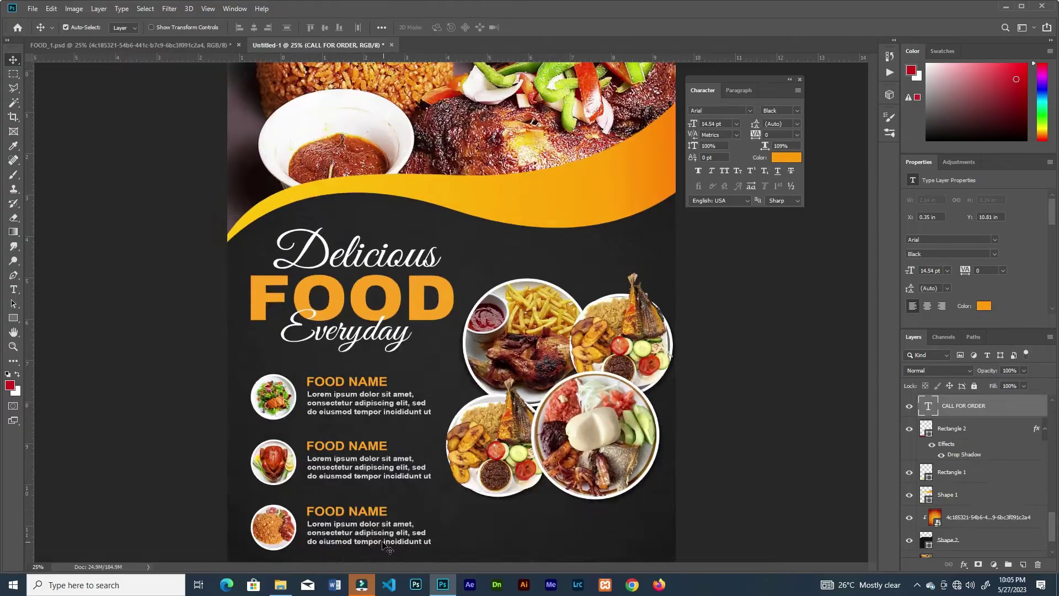
Step: Add a white phone number line on the red block, scaled down and edited
key(t)
click(329, 346)
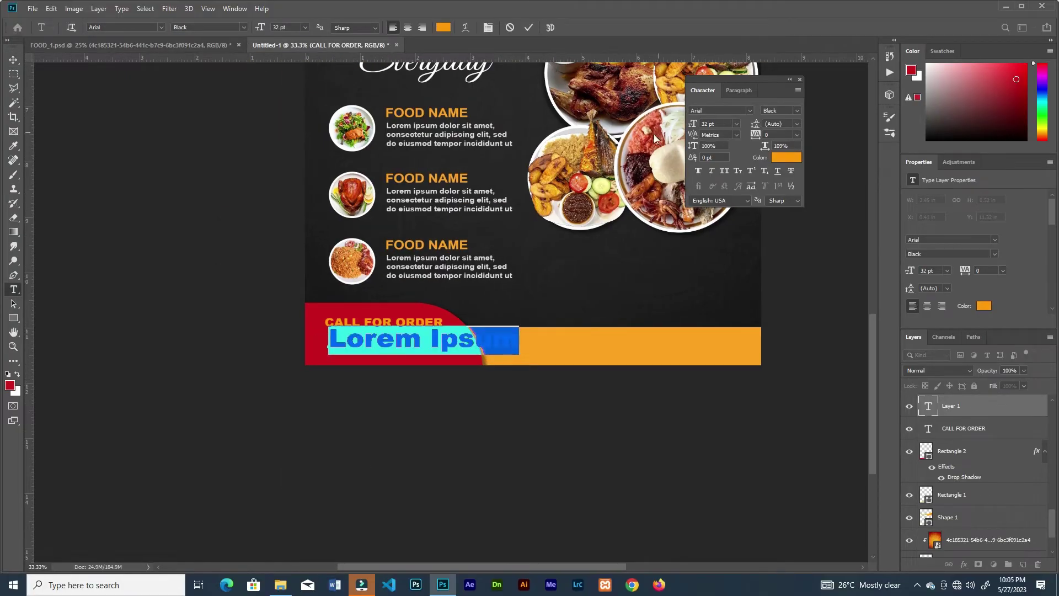
text(+2330000000)
click(443, 27)
click(783, 215)
click(1016, 207)
key(ctrl+t)
drag(512, 325, 381, 342)
key(ctrl+plus)
key(ctrl+plus)
key(Return)
click(285, 371)
click(333, 377)
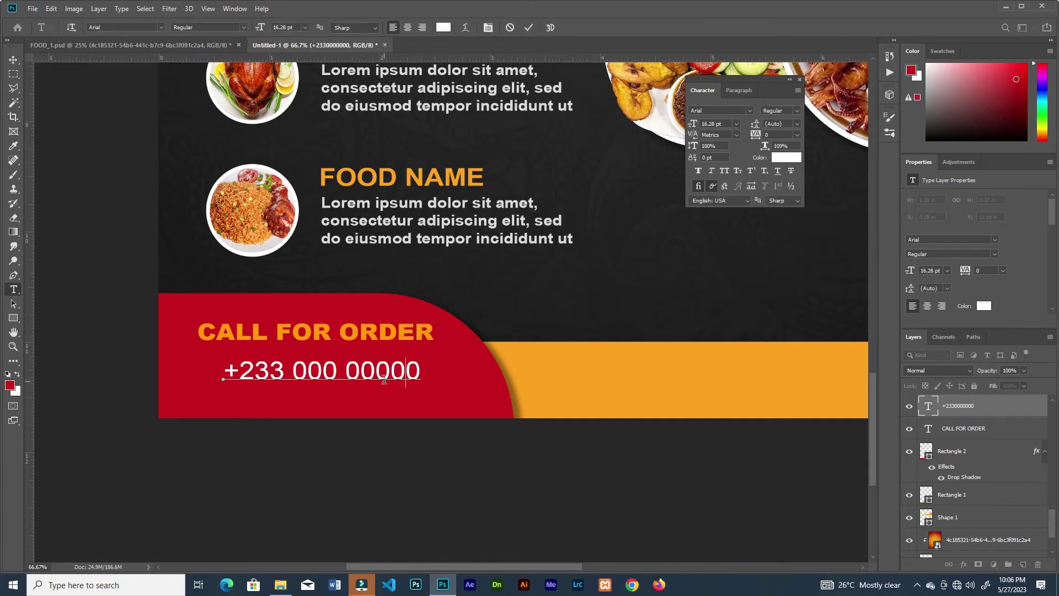
click(528, 27)
Step: Duplicate the phone number onto a second line and shift both lines and the heading left
key(v)
drag(331, 371, 316, 397)
drag(363, 333, 352, 329)
drag(353, 386, 342, 386)
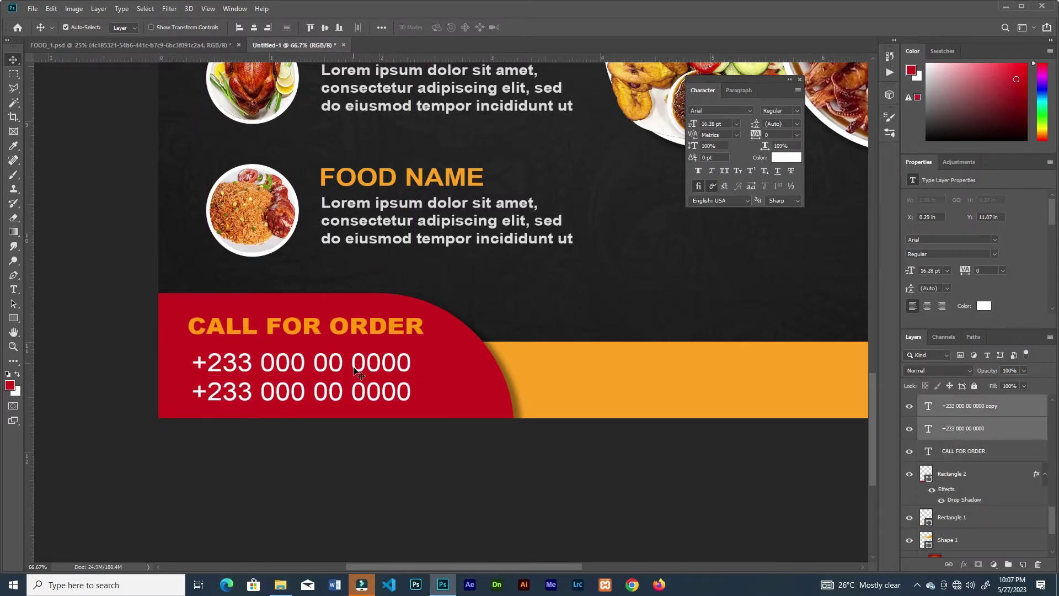
key(ctrl+minus)
drag(492, 257, 306, 382)
Step: Type a T below the dishes and set it in the QR font tfb
key(t)
click(393, 400)
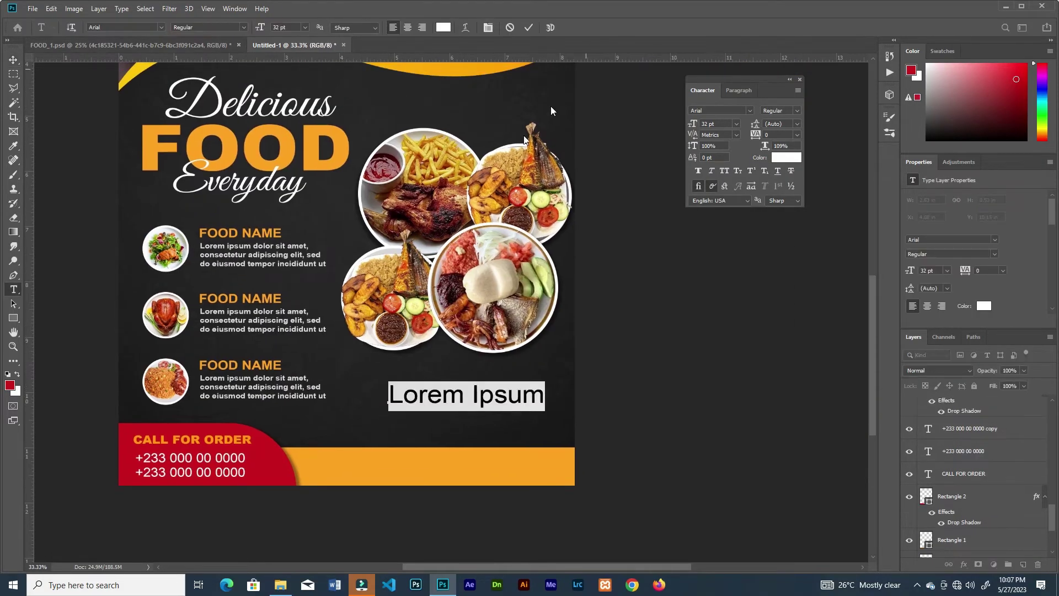
text(Tqr)
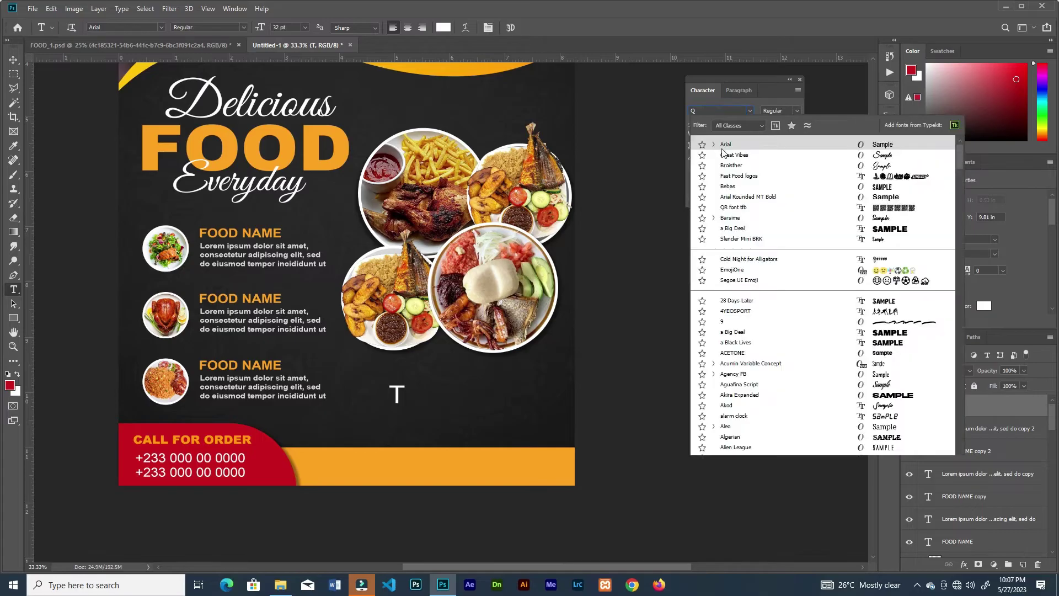
click(749, 144)
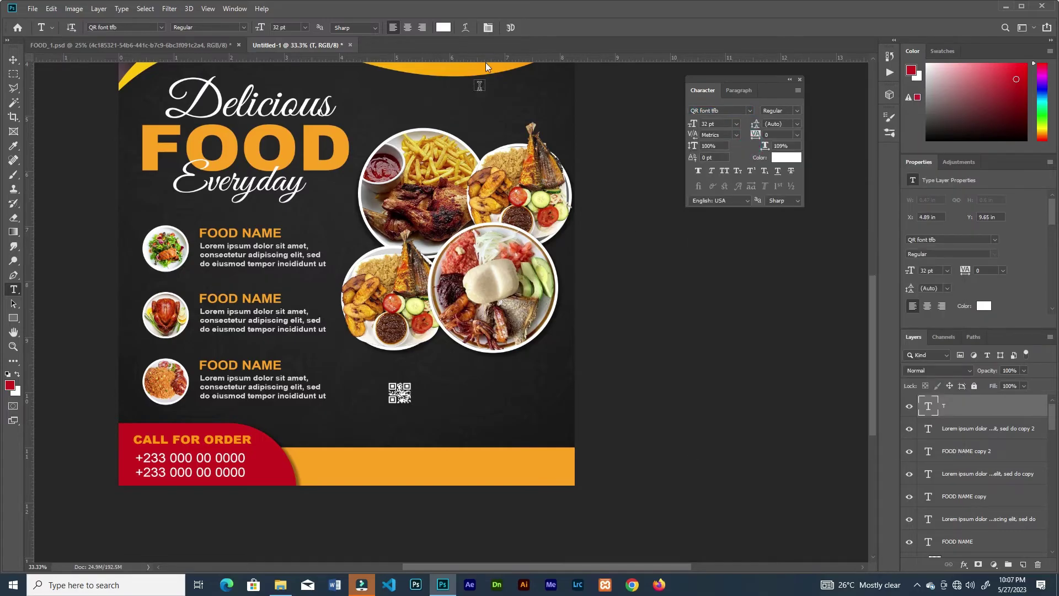
Step: Scale the white QR code to fit on the dark area below the dishes
key(ctrl+plus)
key(ctrl+t)
drag(376, 427, 417, 478)
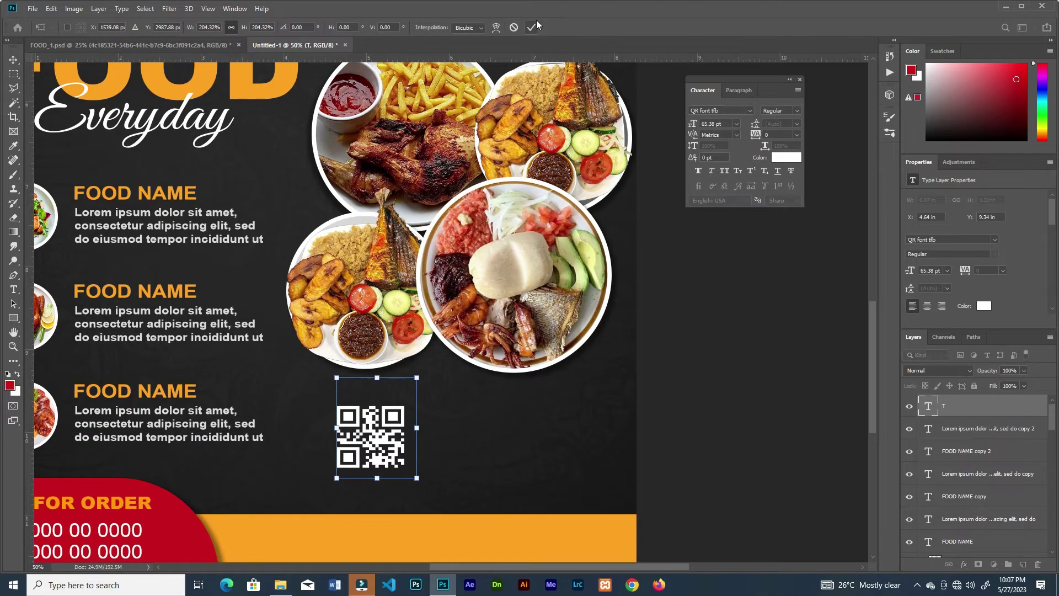
key(ctrl+0)
drag(543, 485, 536, 473)
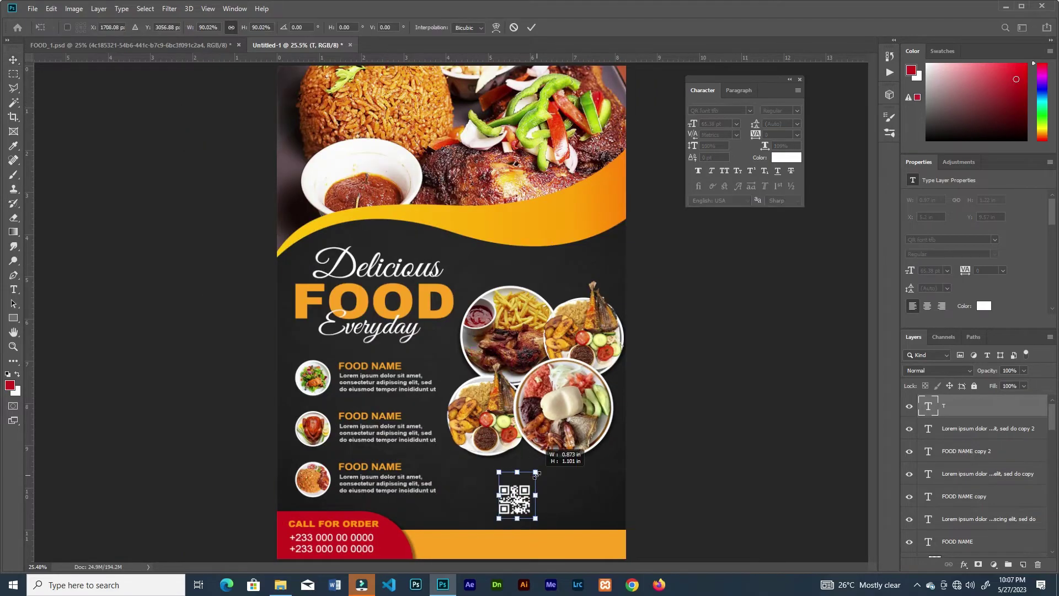
key(Return)
key(ctrl+plus)
key(ctrl+plus)
key(ctrl+plus)
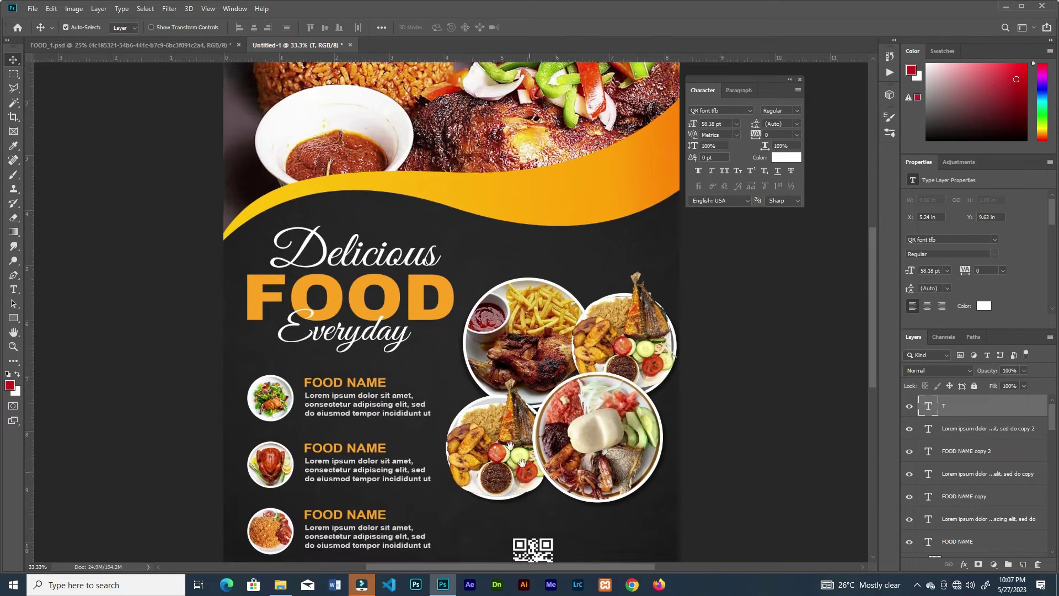
key(t)
click(515, 417)
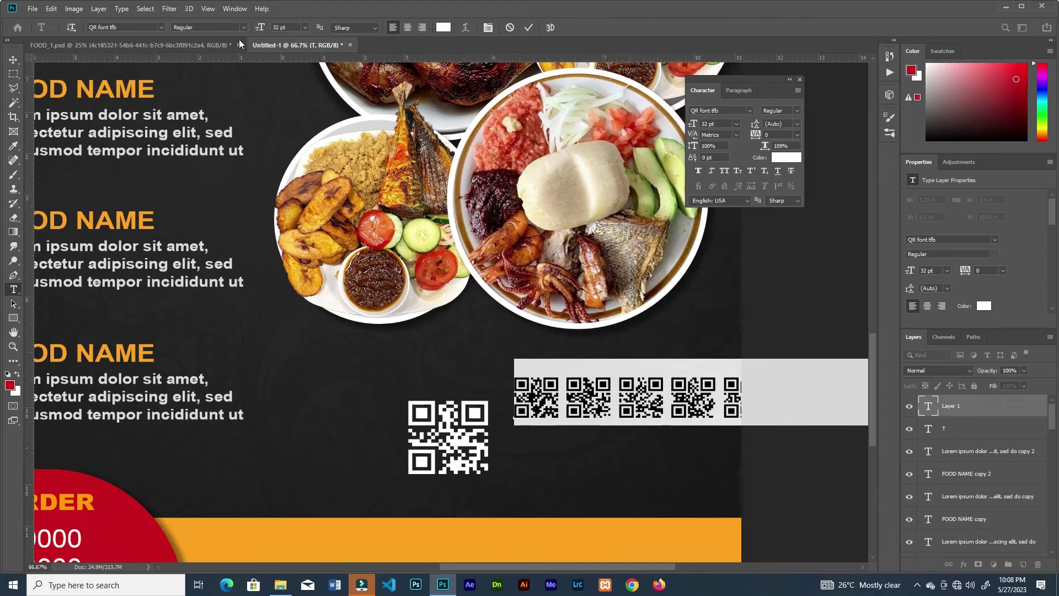
Step: Type 'SCAN HERE FOR MORE INFORMATION' in Arial on three lines, fixing INFORMATION's spelling
text(Arial)
key(Return)
text(SCAN)
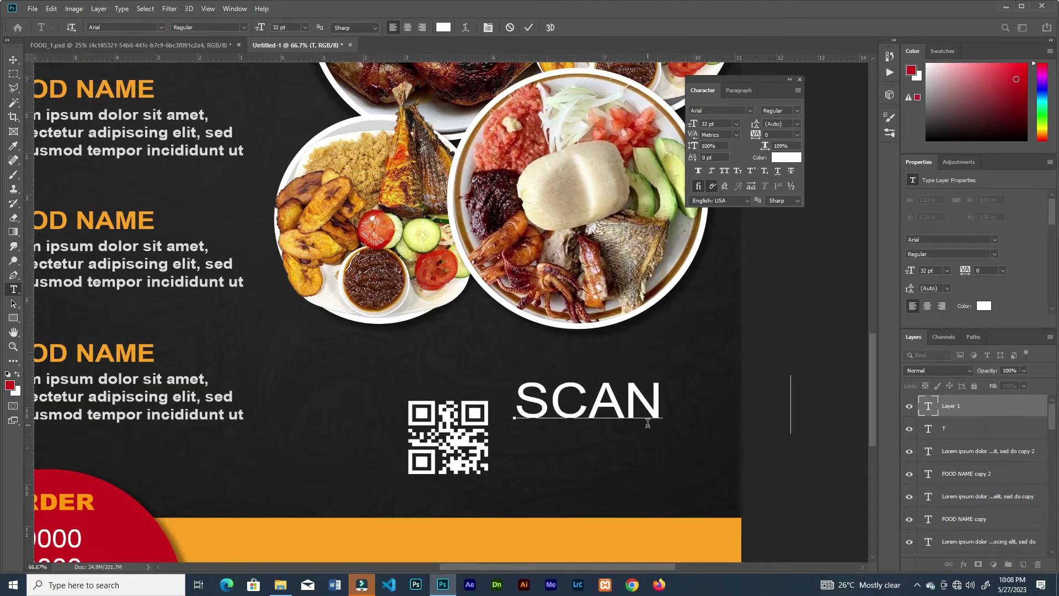
text(R MORE)
key(Return)
text(INFOR)
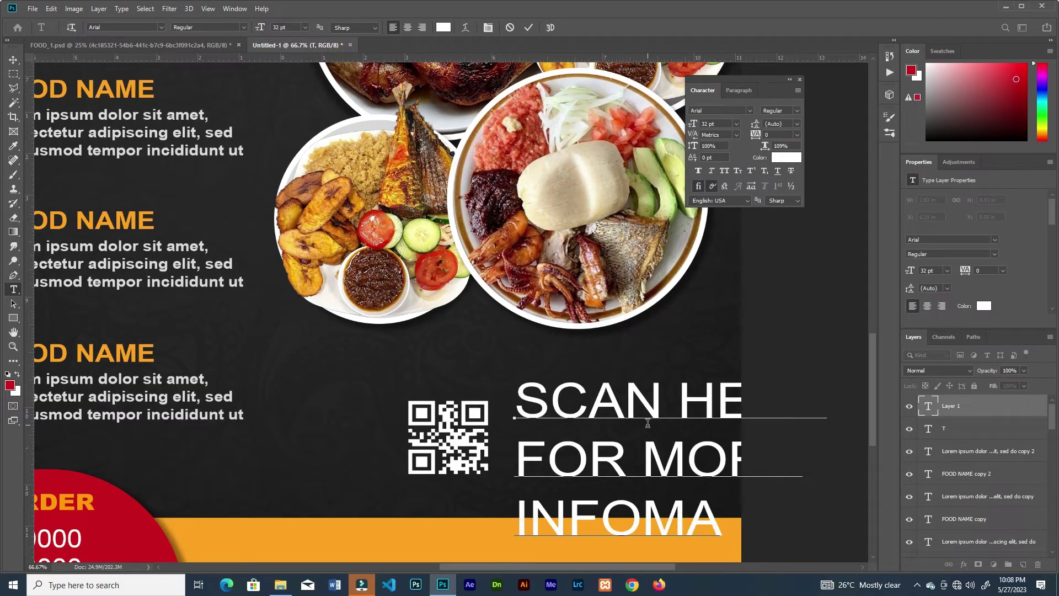
text(MATION)
click(649, 519)
text(R)
key(ctrl+Return)
Step: Scale the SCAN HERE text block down and place it beside the QR code
key(ctrl+t)
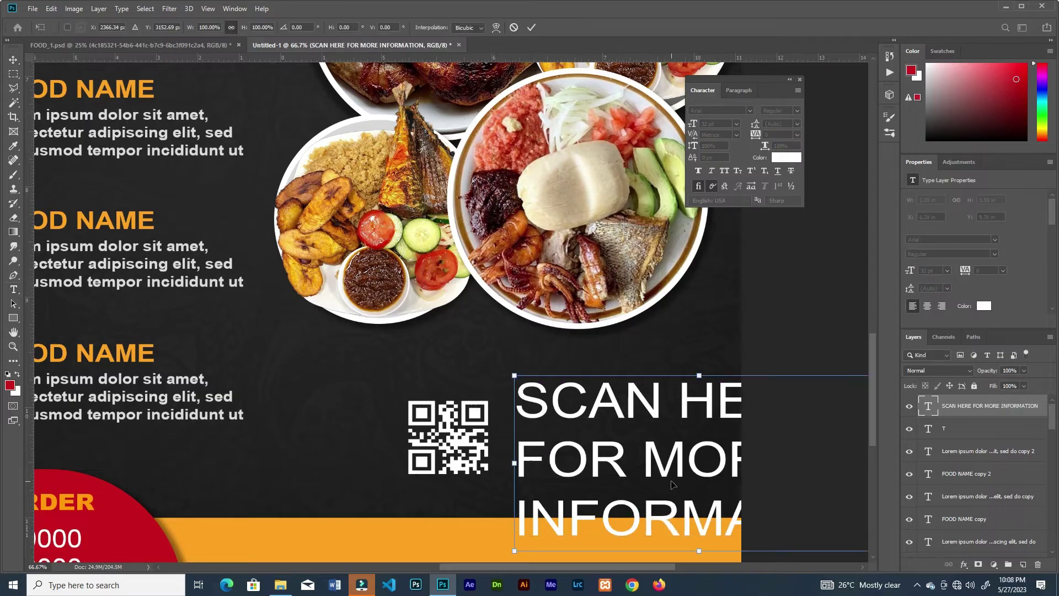
drag(515, 375, 606, 458)
drag(552, 430, 559, 434)
drag(607, 458, 619, 465)
key(Return)
Step: Color the SCAN HERE text orange and enlarge it slightly
click(786, 157)
key(ctrl+v)
key(Return)
key(ctrl+0)
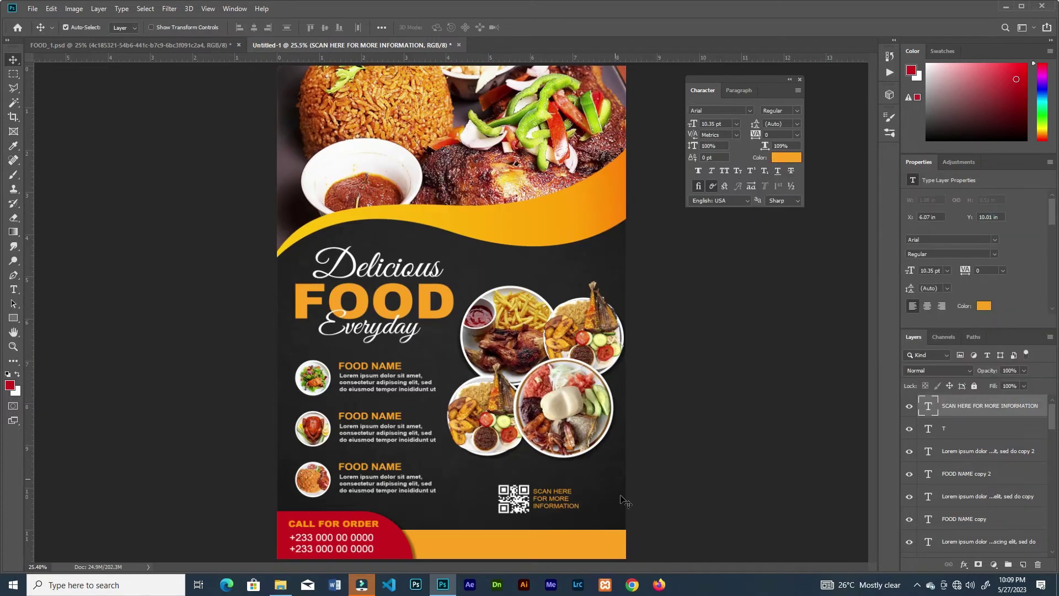
key(ctrl+t)
drag(577, 499, 583, 512)
key(Return)
Step: Nudge the SCAN HERE text a little right of the QR code
click(652, 435)
key(ctrl+plus)
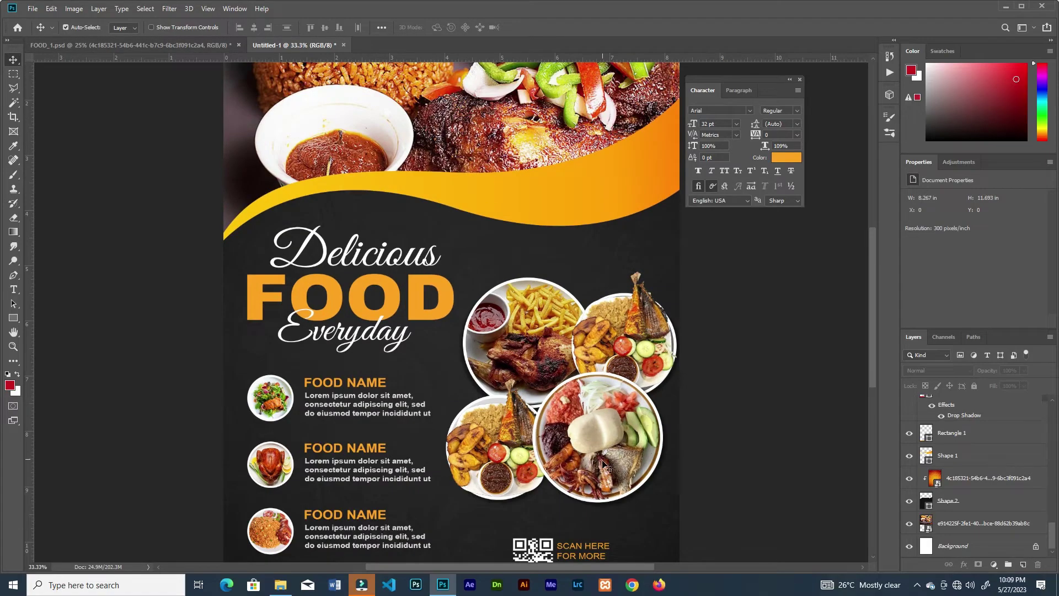
scroll(554, 343, down, 4)
click(558, 396)
key(ctrl+t)
drag(559, 396, 568, 397)
click(533, 28)
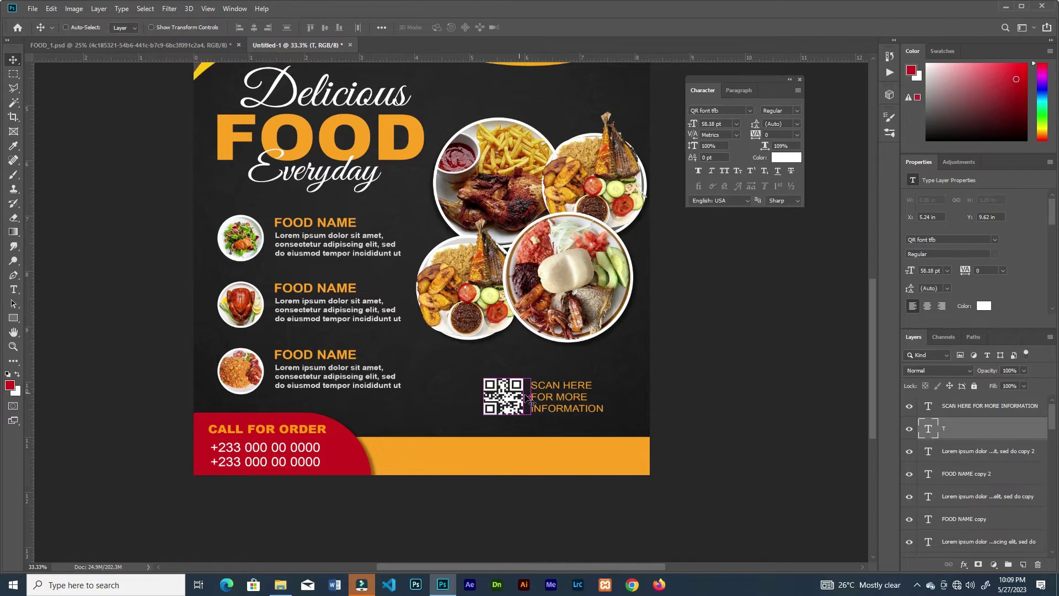
click(503, 396)
key(ctrl+t)
key(Return)
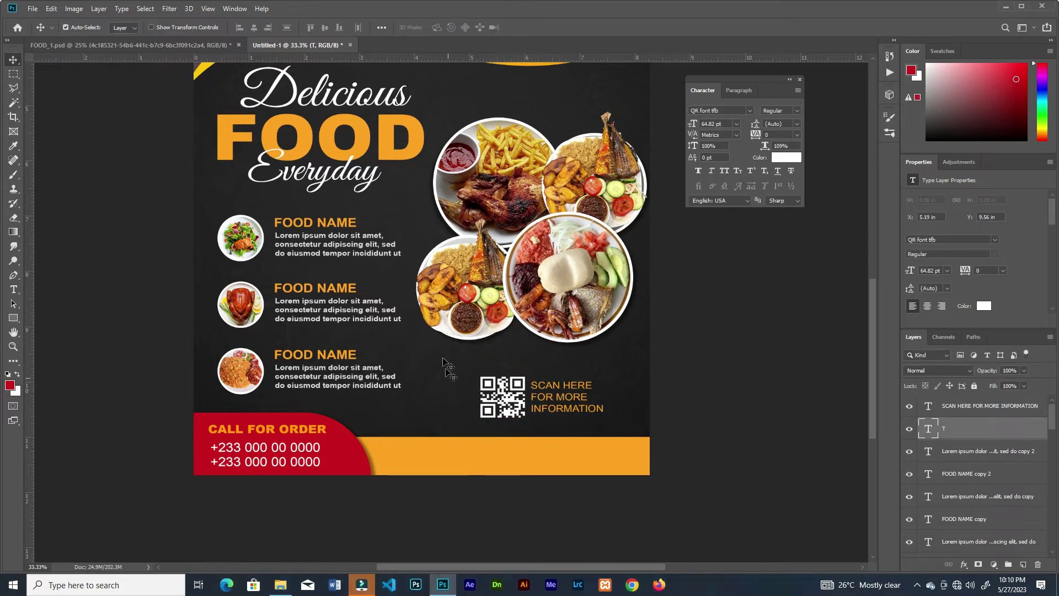
scroll(448, 368, up, 5)
scroll(593, 215, down, 1)
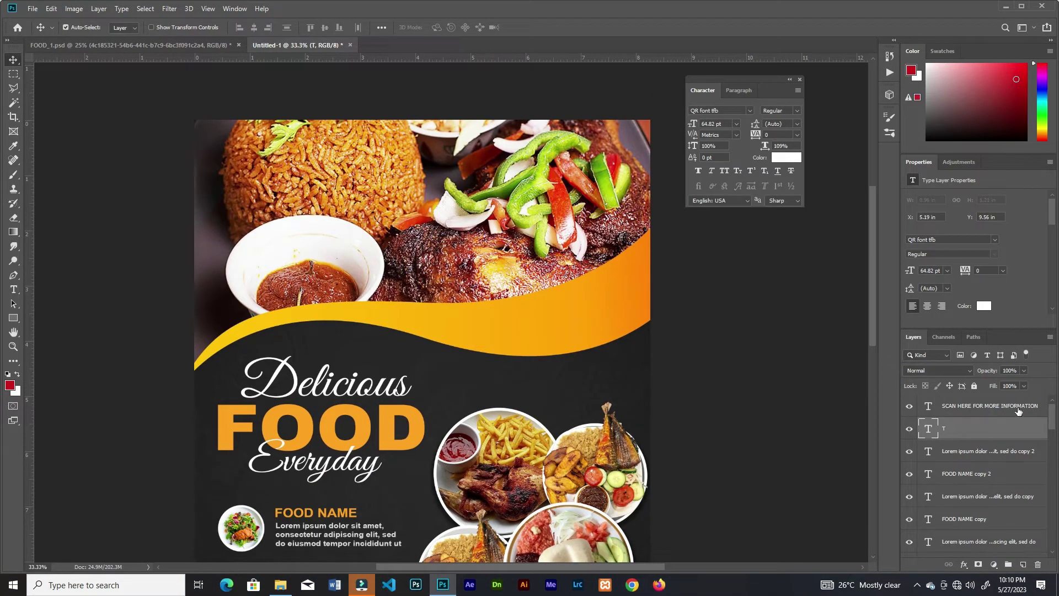
Step: Draw a starburst with the Custom Shape Tool on the flyer
click(987, 406)
click(14, 319)
click(57, 373)
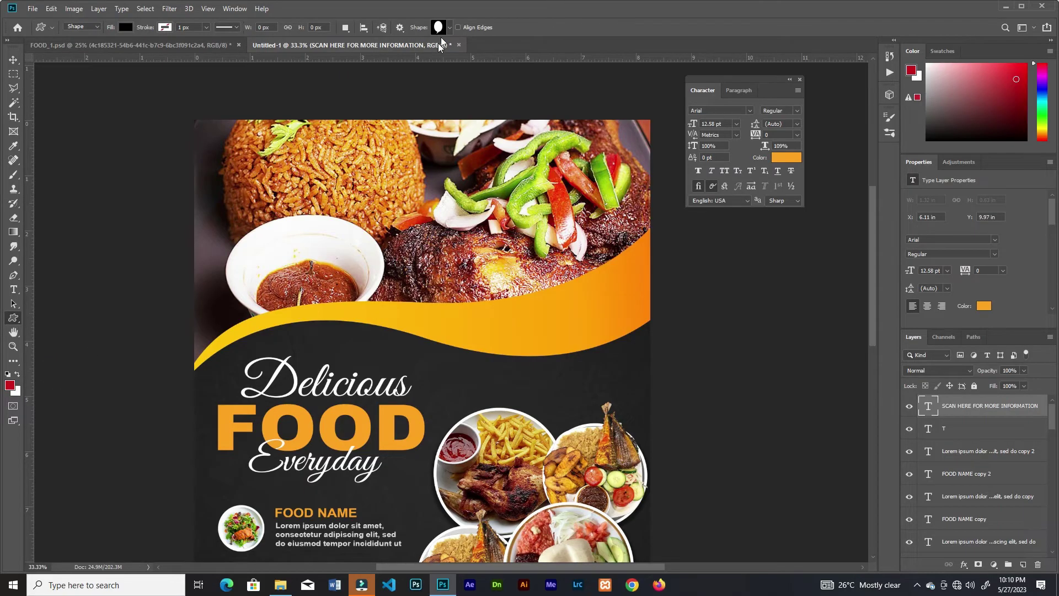
click(447, 27)
click(444, 30)
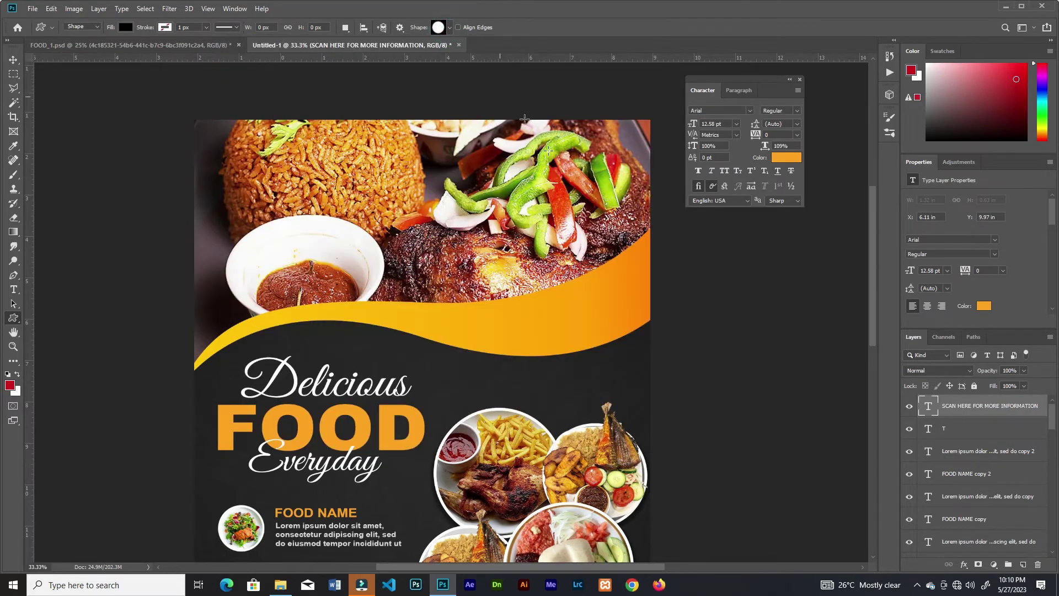
drag(548, 301, 607, 365)
Step: Shrink the starburst onto the orange wave's right end and fill it red
key(ctrl+minus)
key(ctrl+t)
drag(621, 269, 563, 196)
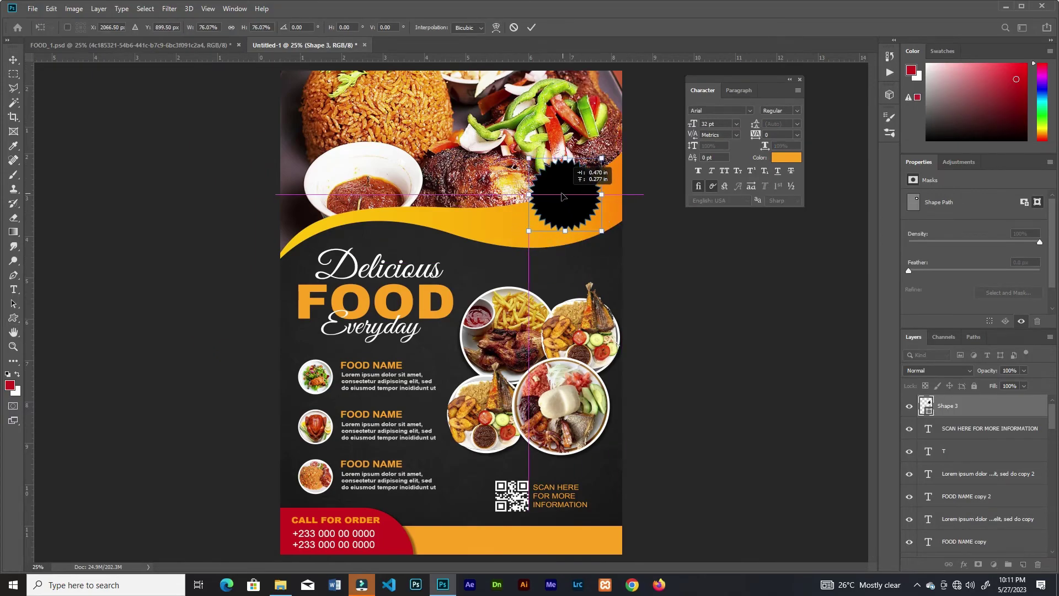
click(532, 27)
click(14, 317)
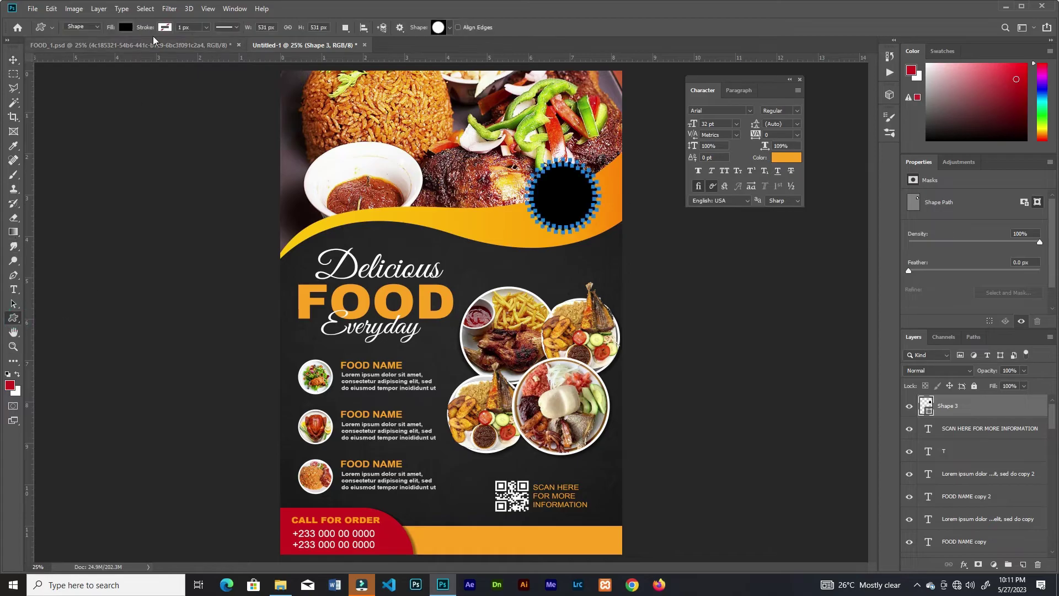
click(126, 27)
click(71, 85)
click(665, 213)
Step: Draw an unfilled white-outlined ellipse and move it onto the starburst's centre
right_click(13, 318)
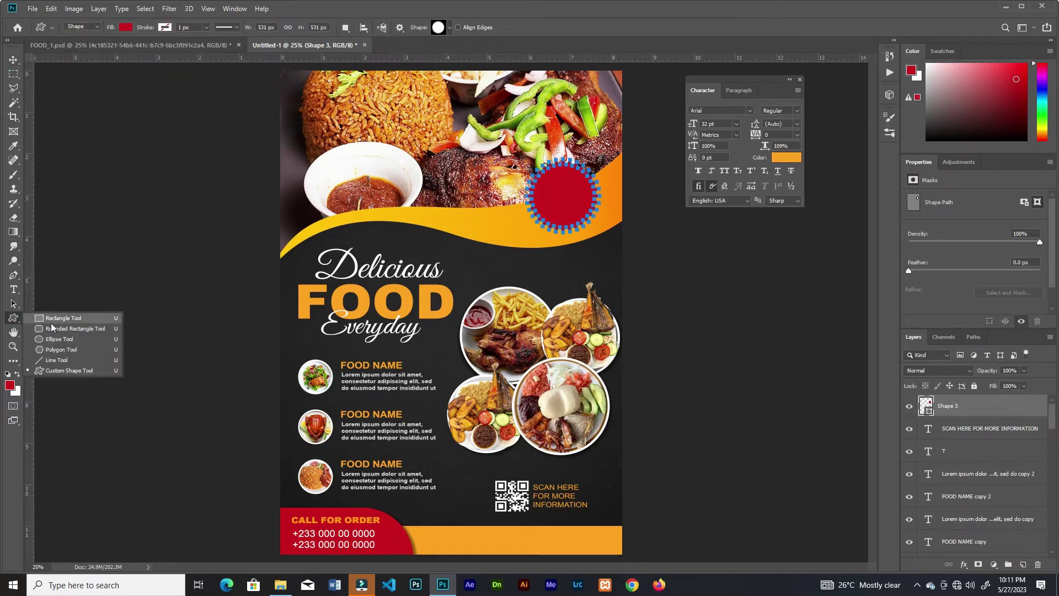
click(79, 329)
mouse_move(578, 214)
mouse_down()
mouse_move(650, 269)
mouse_move(633, 268)
mouse_up()
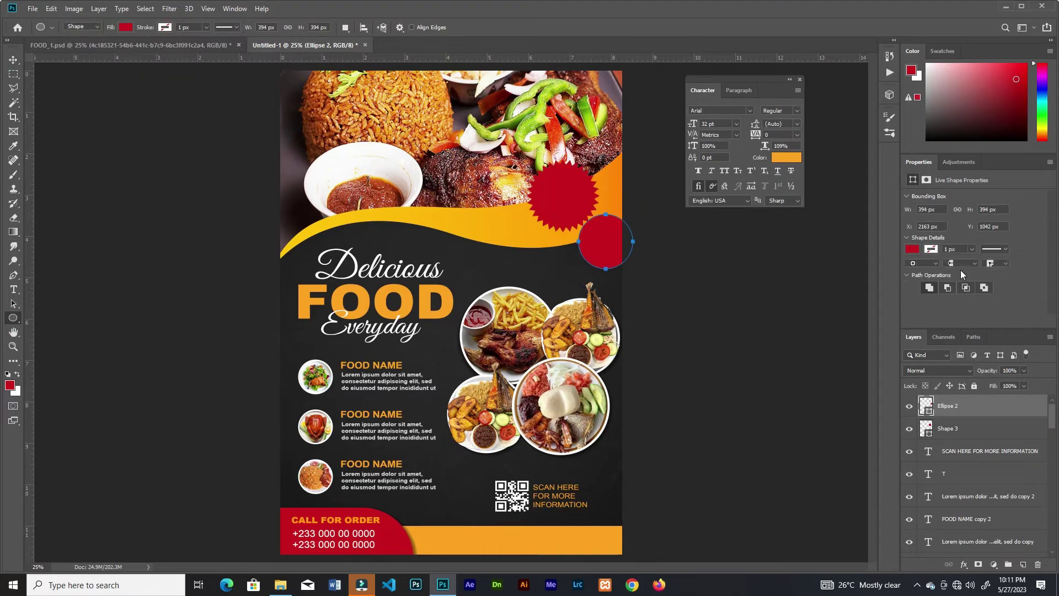
click(912, 249)
click(920, 270)
click(971, 249)
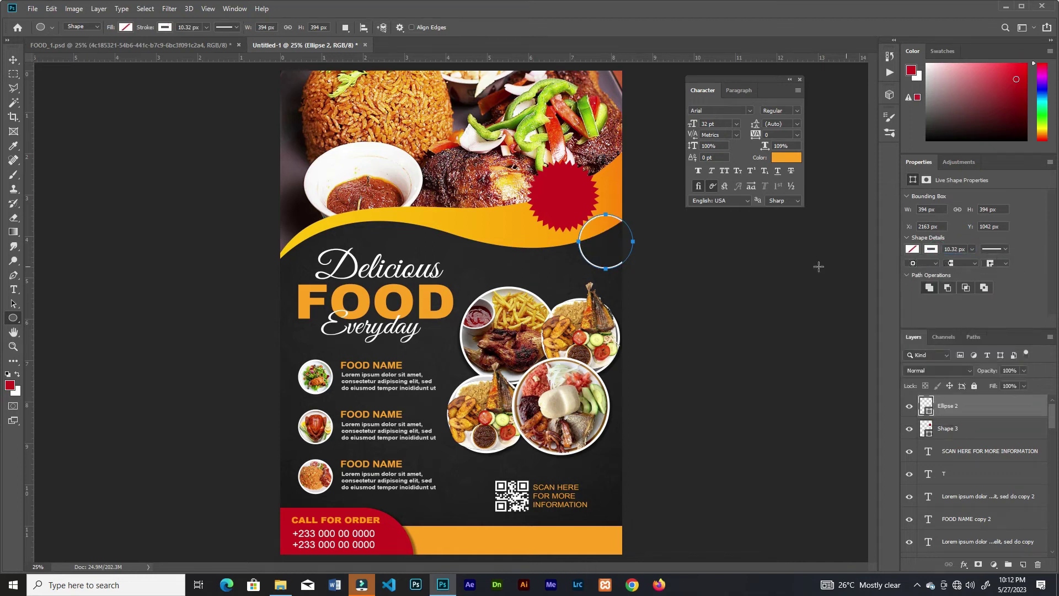
key(v)
key(ctrl+plus)
drag(655, 212, 598, 152)
shift+click(602, 176)
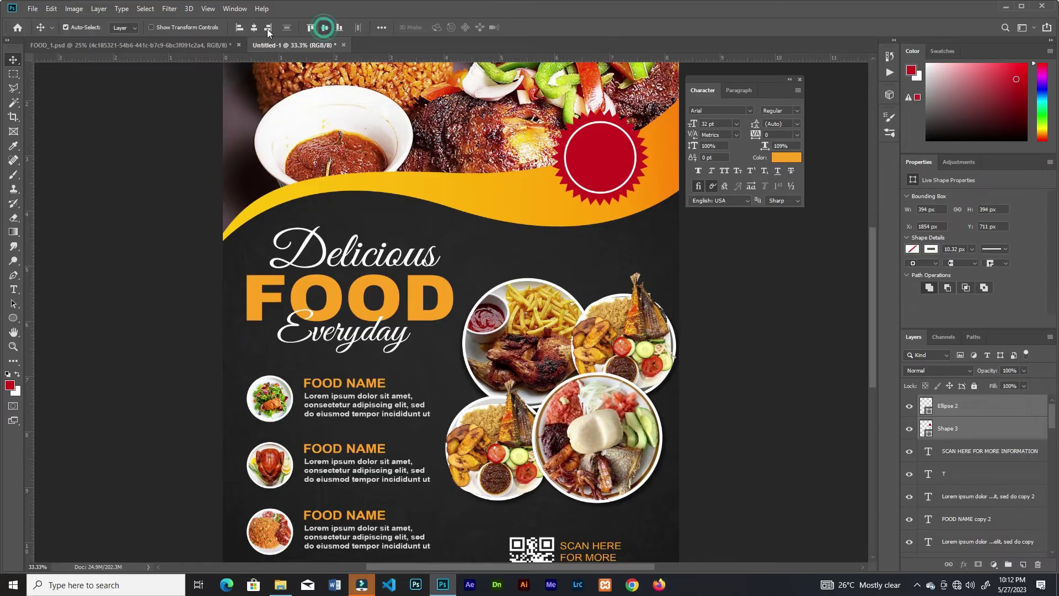
Step: Add a '30' in Bebas, enlarged and centred in the badge's red circle
key(t)
click(632, 246)
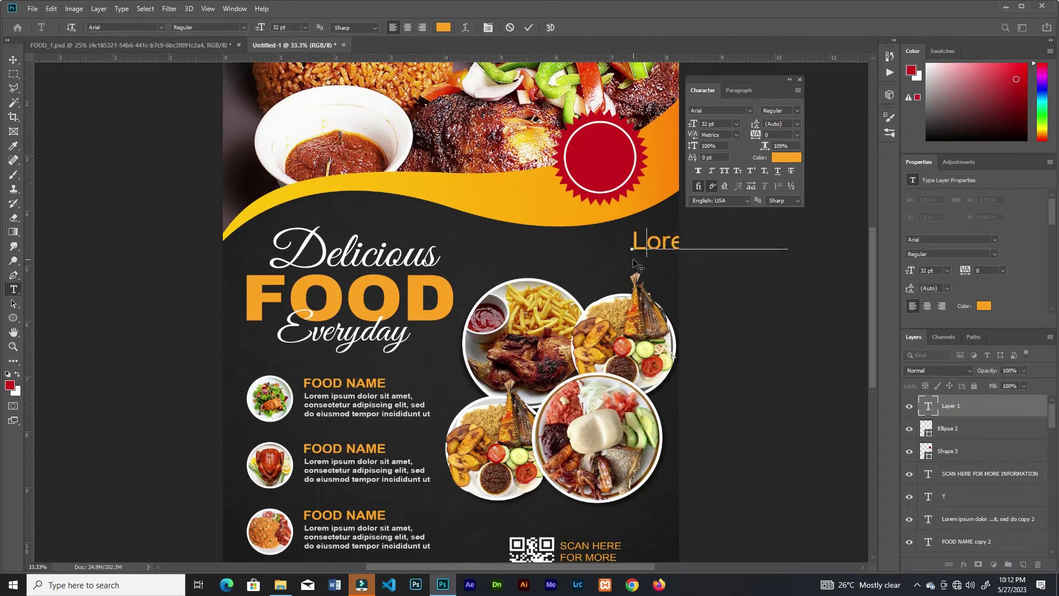
key(ctrl+Return)
click(749, 111)
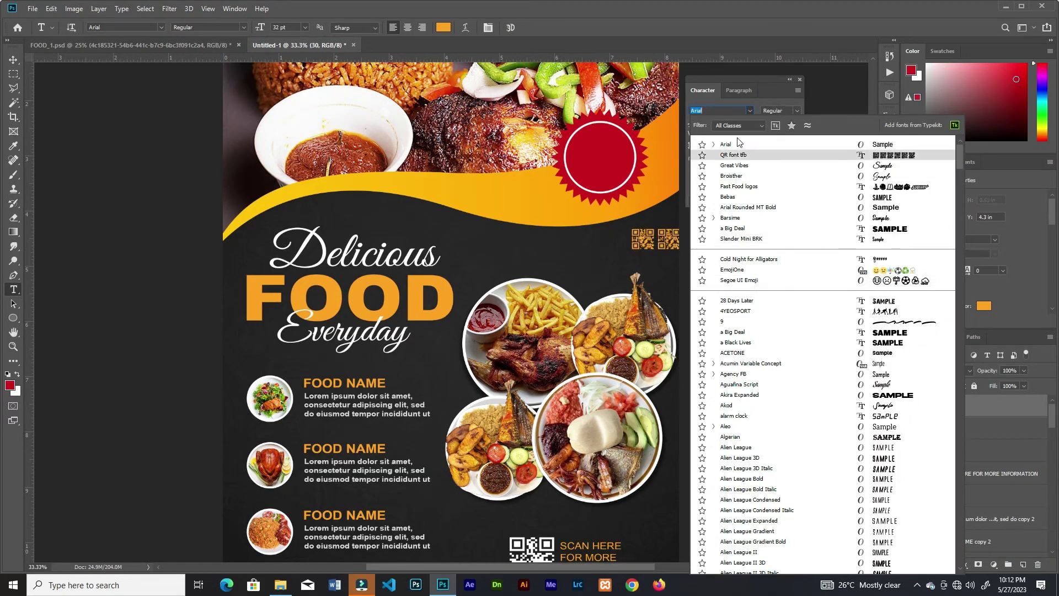
click(728, 197)
key(ctrl+t)
drag(661, 250, 607, 161)
key(ctrl+plus)
drag(591, 246, 594, 246)
key(Return)
Step: Add '% off' text, shrunk and placed beside the 30
key(t)
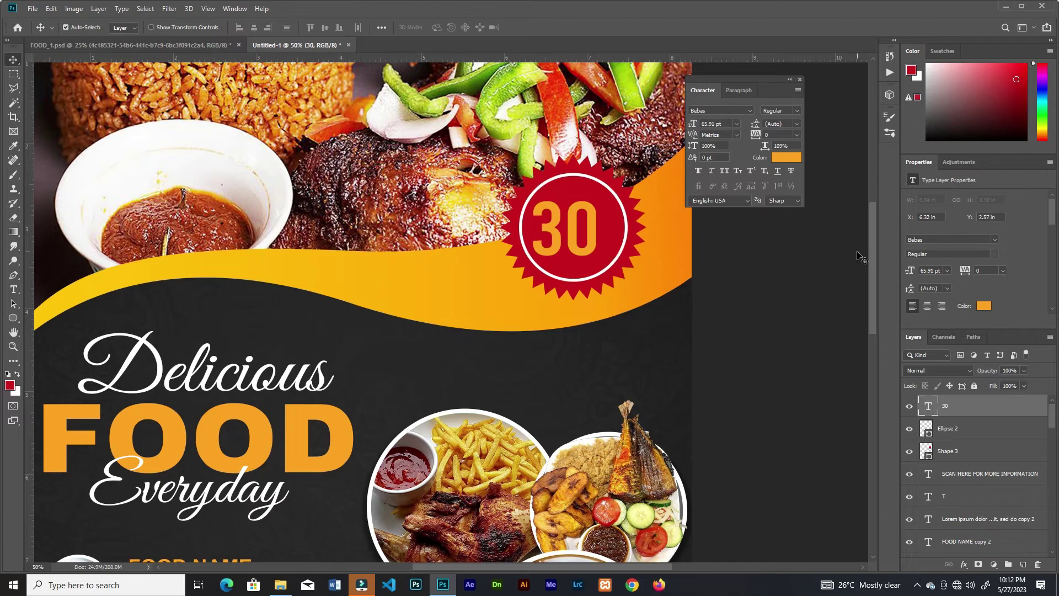
click(656, 332)
text(%)
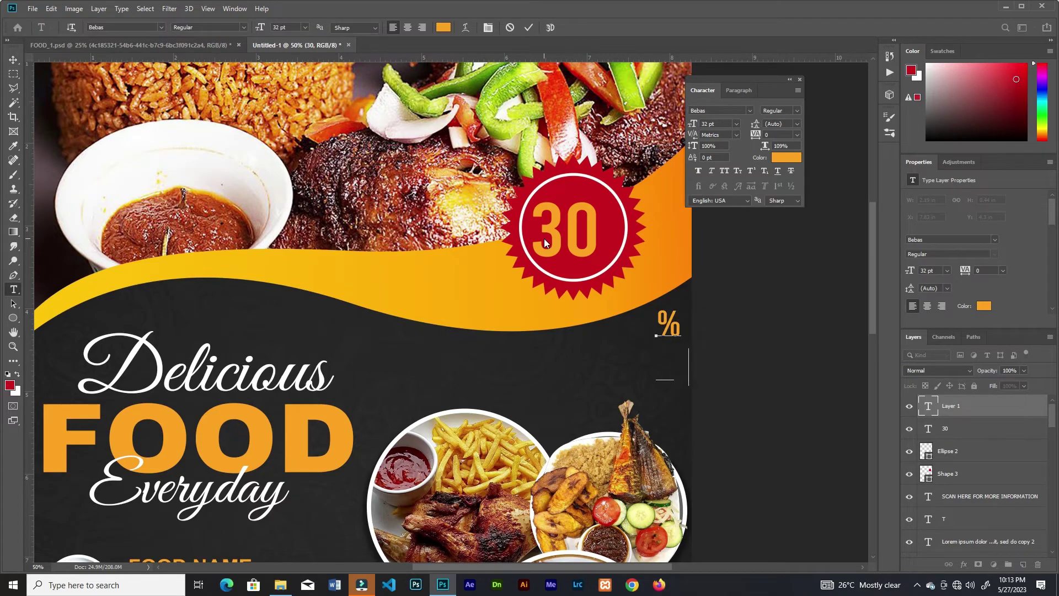
text( off)
drag(705, 380, 678, 346)
drag(668, 340, 611, 241)
key(Return)
Step: Resize the white ring slightly and nudge the % OFF text into place on the badge
click(628, 280)
key(ctrl+t)
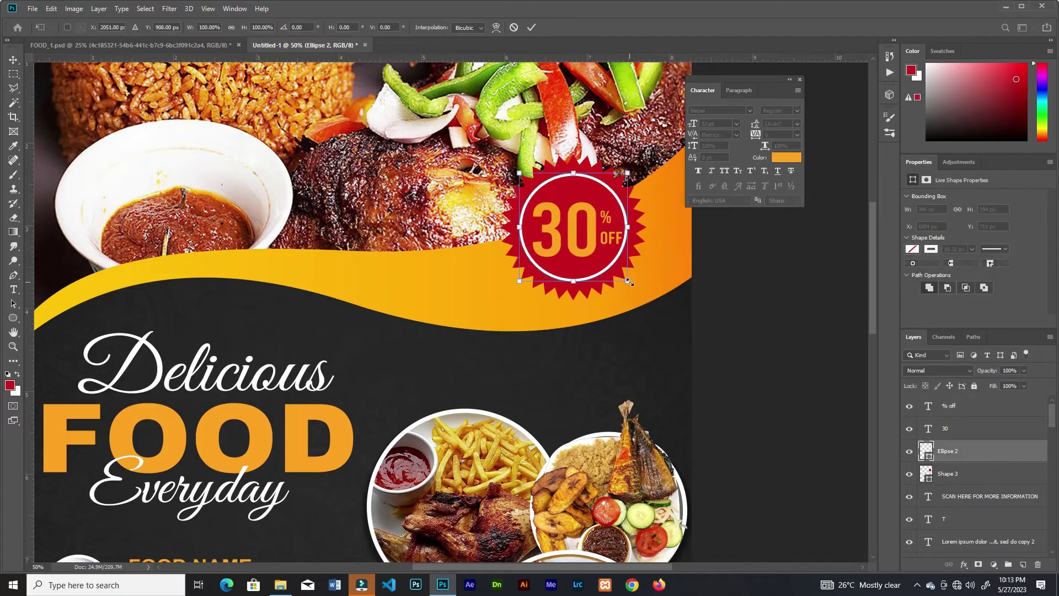
drag(630, 283, 634, 283)
key(Return)
click(563, 231)
drag(610, 218, 607, 220)
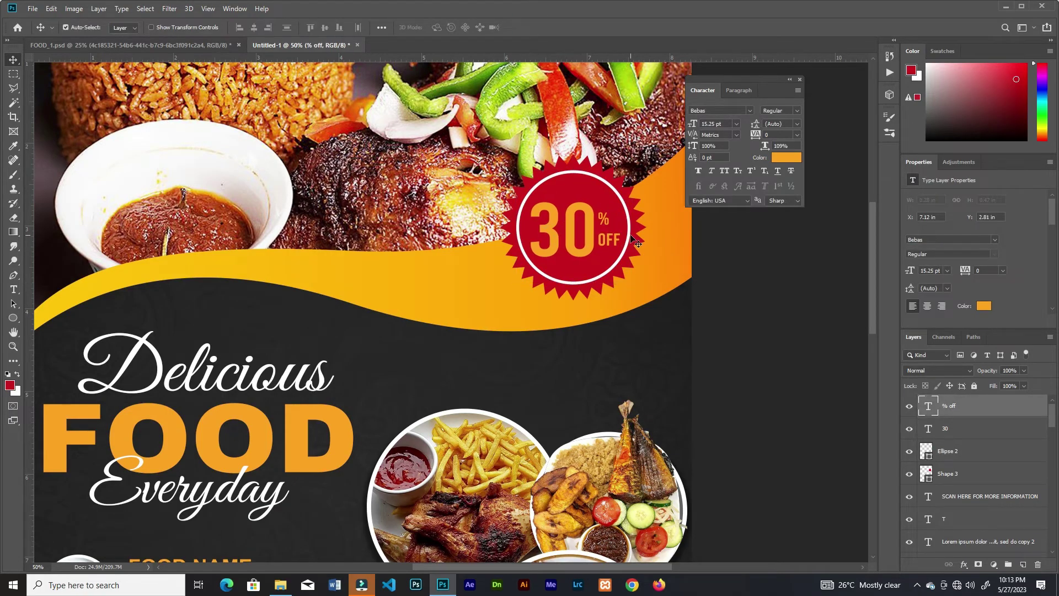
key(t)
key(ctrl+Return)
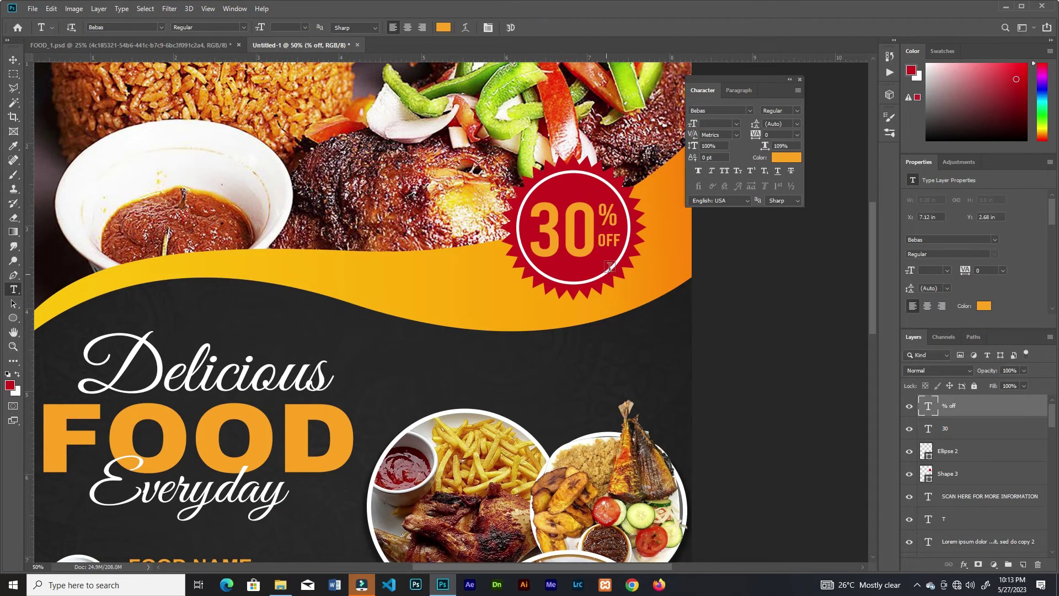
key(v)
key(ctrl+0)
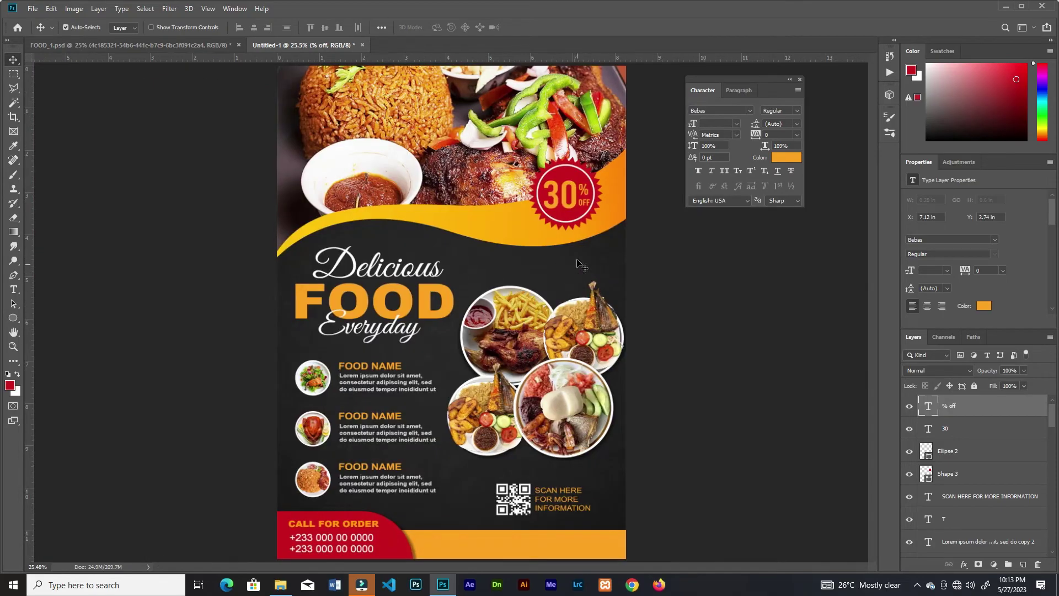
key(ctrl+plus)
key(ctrl+plus)
scroll(455, 366, up, 5)
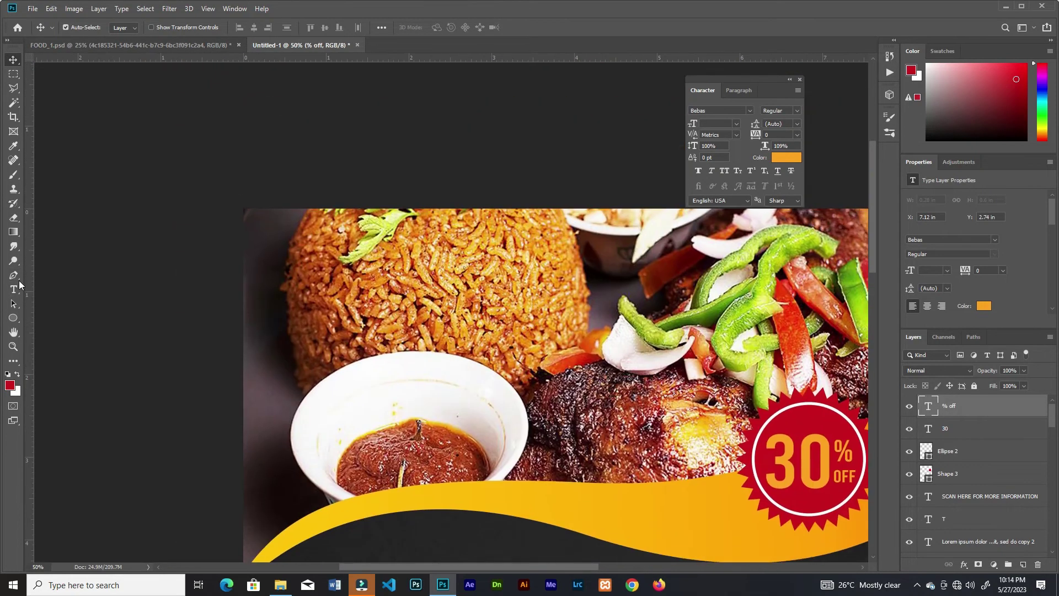
Step: Draw a red-filled house custom shape near the flyer's top-left
right_click(13, 318)
click(55, 371)
click(441, 27)
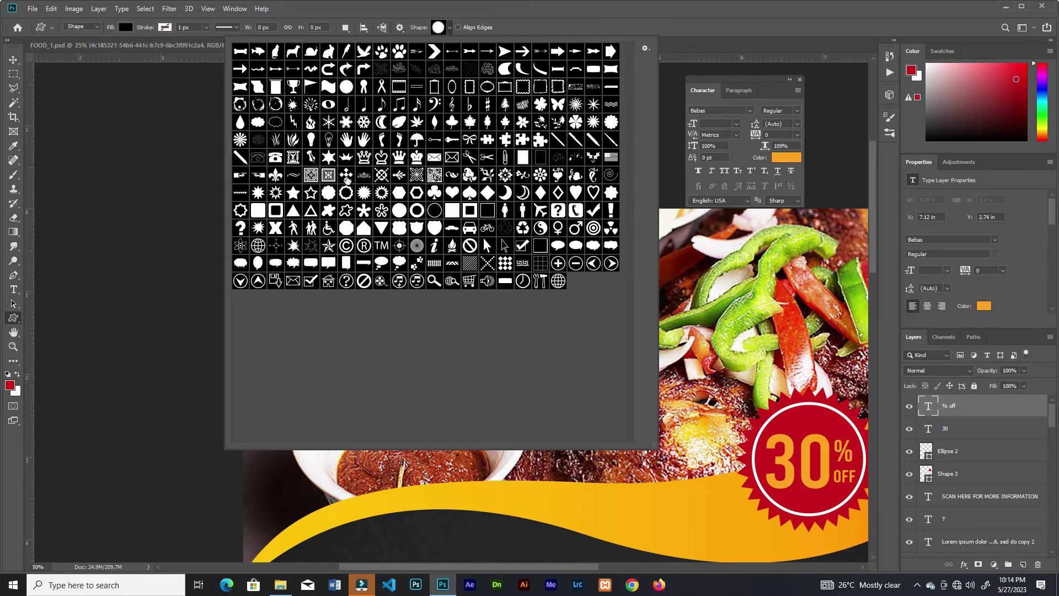
key(Escape)
drag(300, 217, 364, 305)
click(126, 27)
click(72, 85)
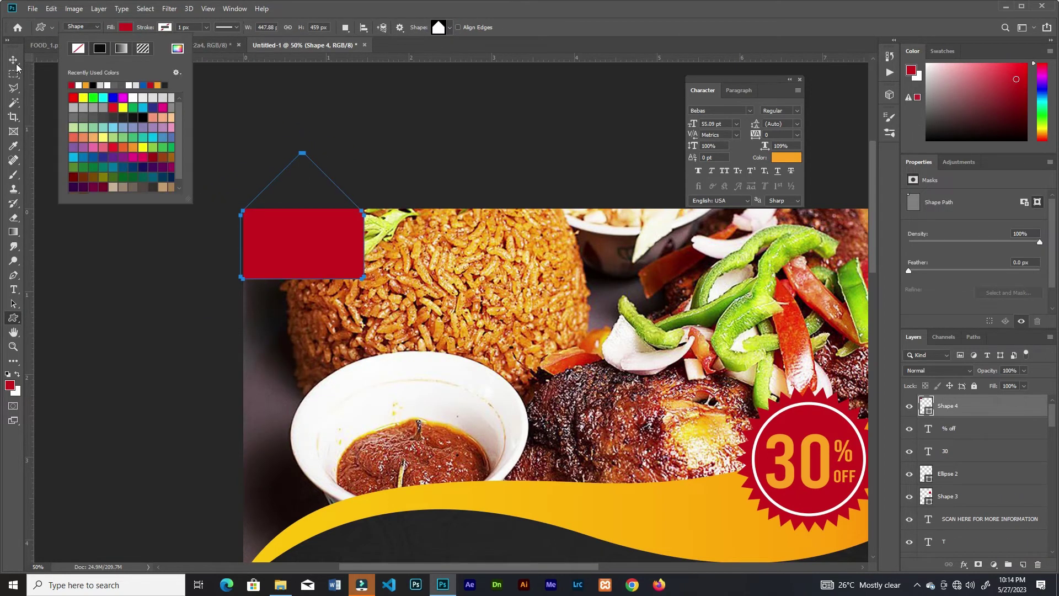
Step: Flip the shape vertically into a downward pennant and scale it into the top-left corner
key(ctrl+t)
drag(307, 228, 333, 285)
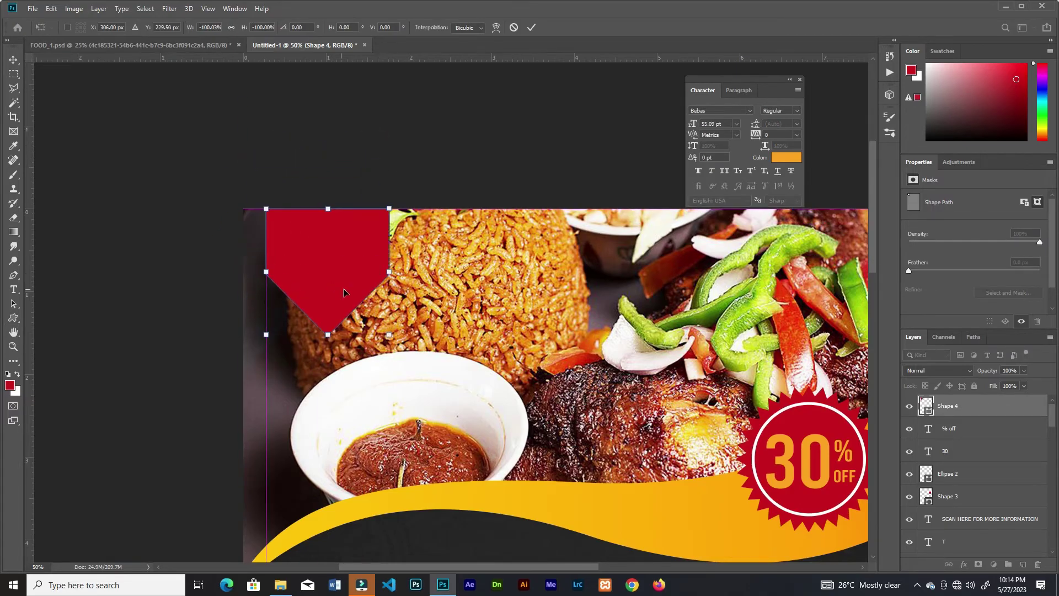
key(ctrl+0)
drag(353, 133, 326, 103)
key(Return)
Step: Add a new single-letter text layer on the flyer
key(t)
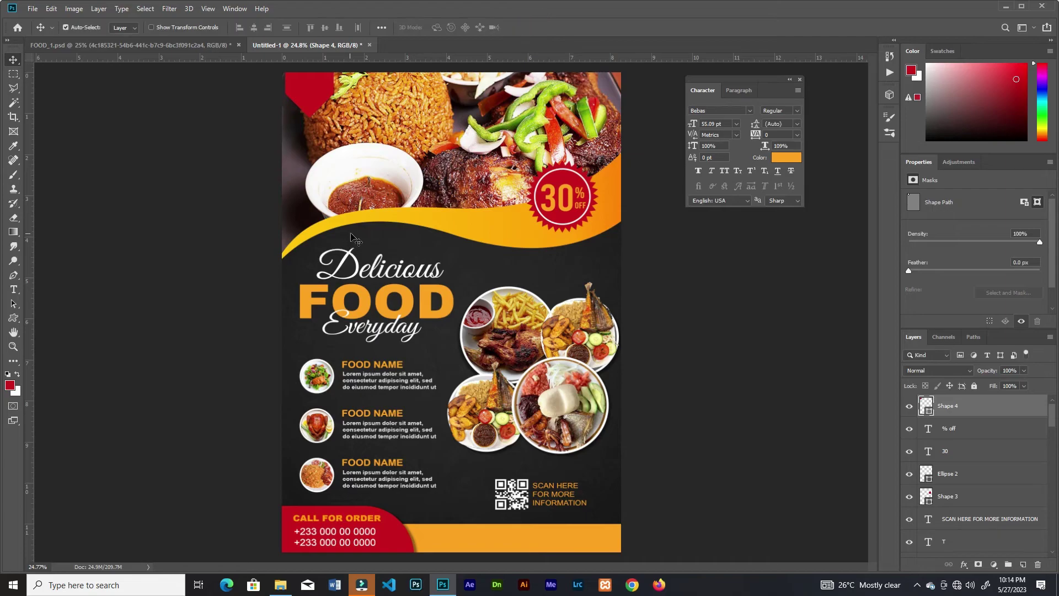
click(371, 138)
click(528, 28)
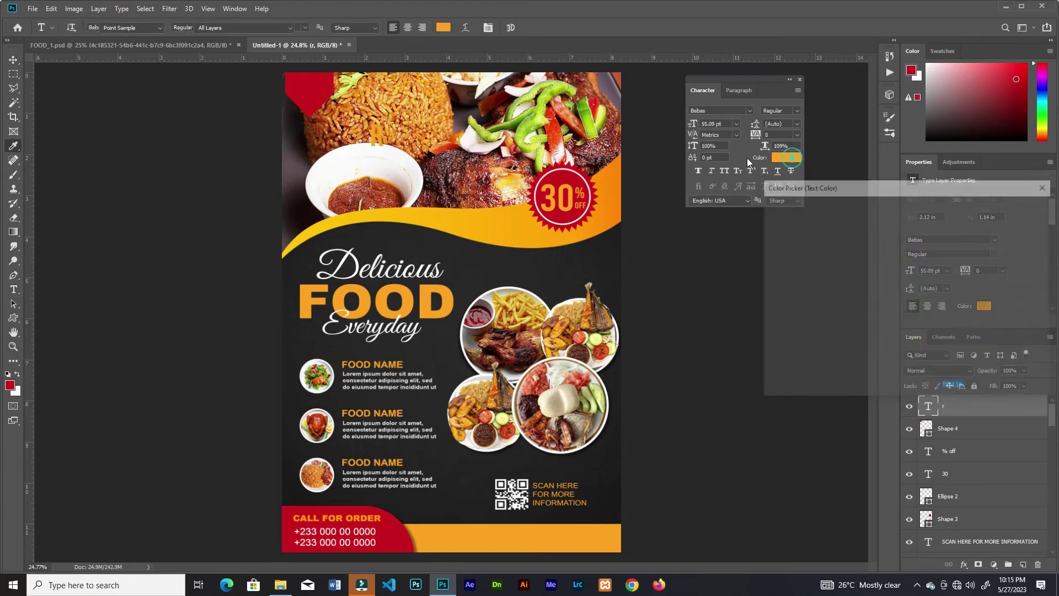
Step: Move the letter R onto the pennant and set its font to Fast Food logos
key(v)
drag(355, 119, 316, 97)
click(749, 111)
click(728, 202)
Step: Nudge the red pennant slightly so it sits under the logo
key(ctrl+plus)
key(ctrl+plus)
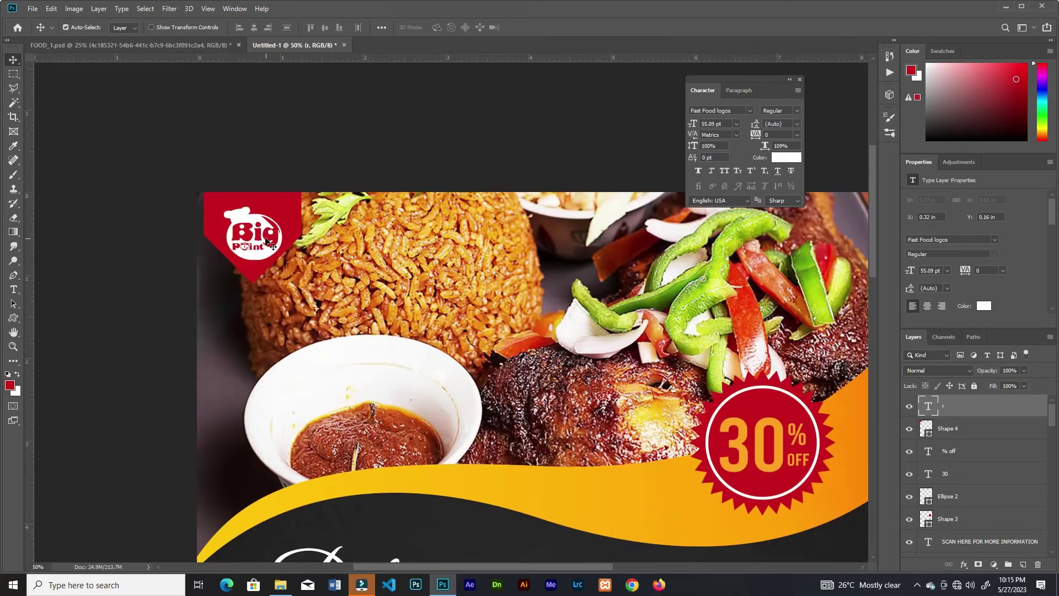
drag(276, 231, 284, 231)
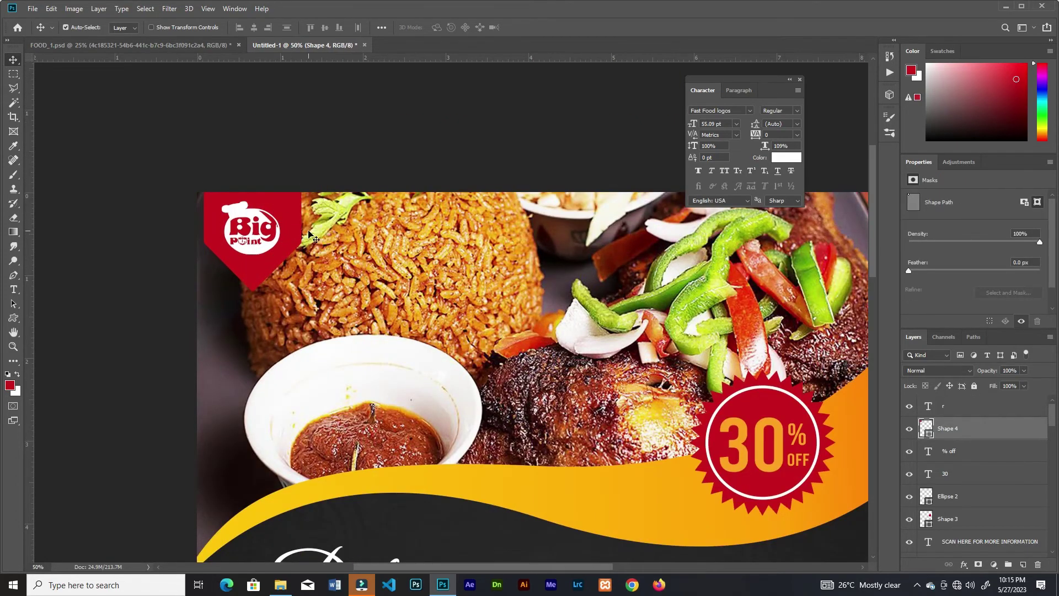
key(ctrl+0)
Step: Select the small salad image on the lower part of the flyer
key(ctrl+plus)
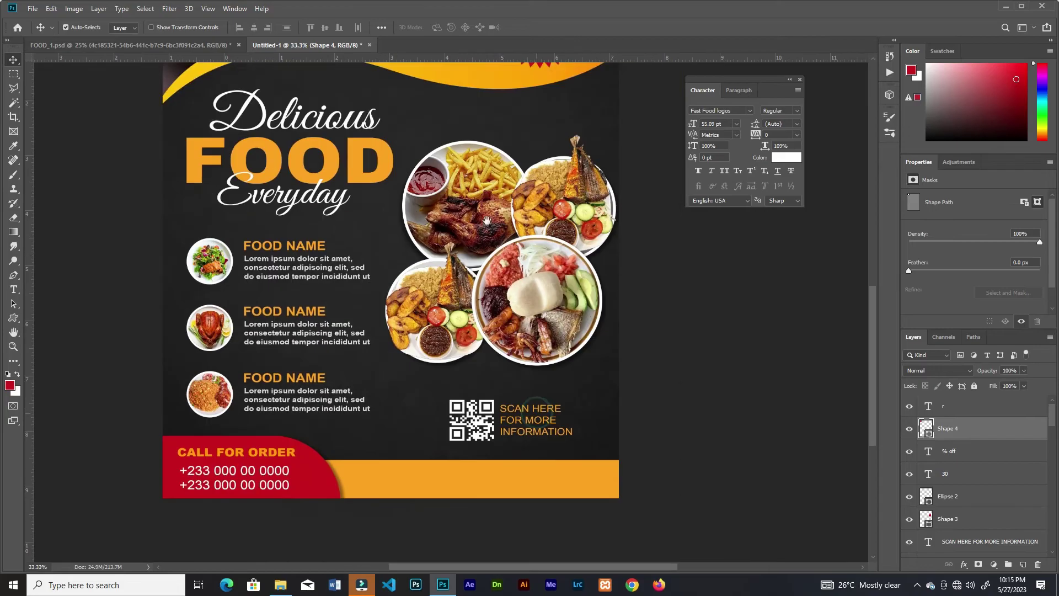
scroll(276, 217, down, 2)
click(276, 217)
Step: Adjust Ellipse 1's drop shadow settings, leaving its angle at 91°
scroll(1052, 463, down, 5)
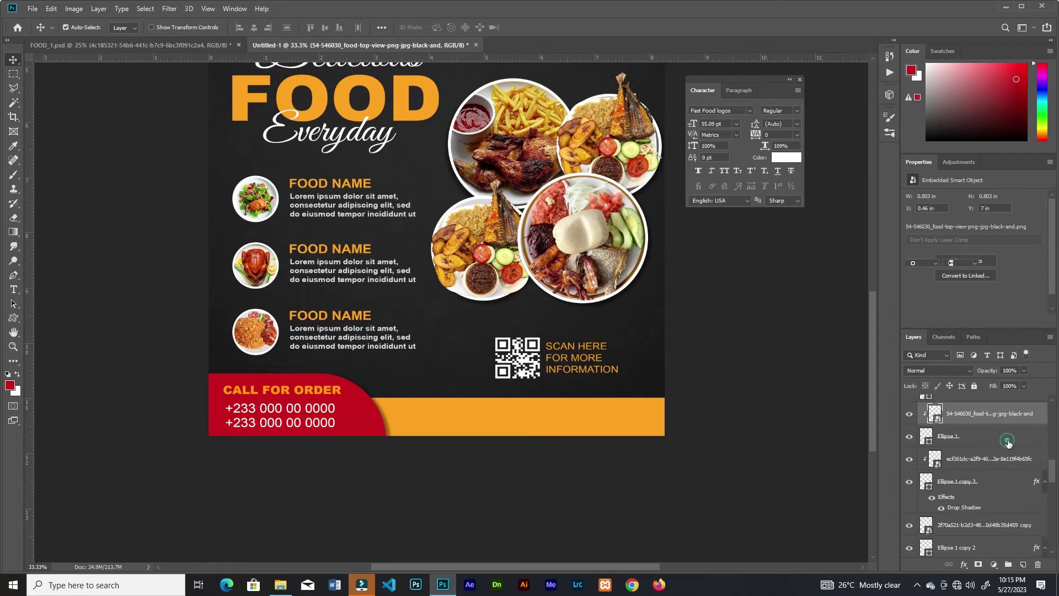
double_click(998, 436)
click(649, 307)
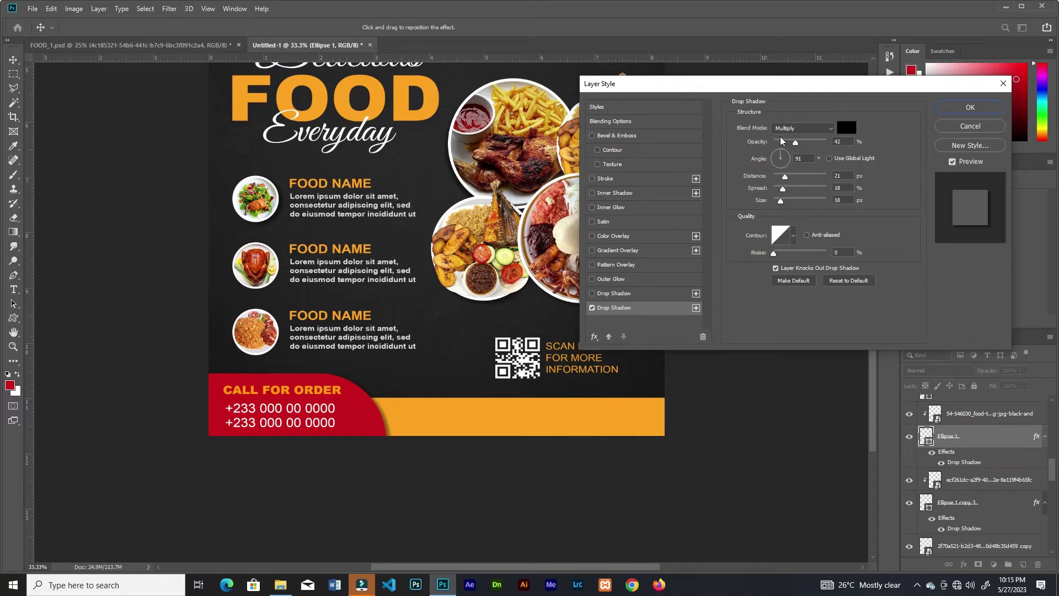
click(970, 107)
Step: Copy the drop shadow onto Ellipse 1 copy 5 and paste in the OPEN HOURS and STREET NAME text
drag(1051, 468, 1053, 479)
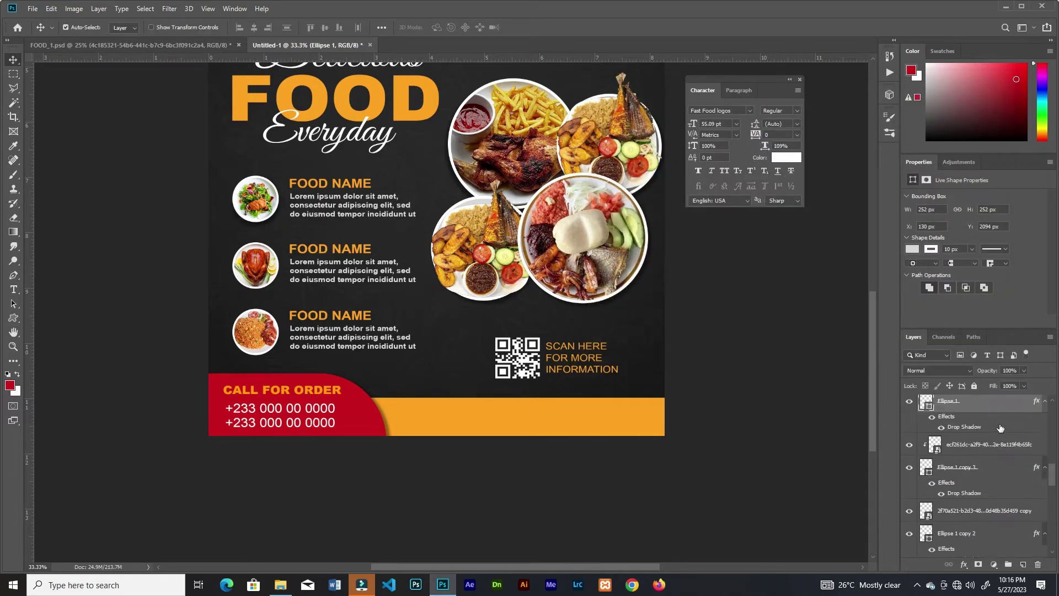
double_click(910, 401)
double_click(909, 445)
scroll(964, 497, up, 3)
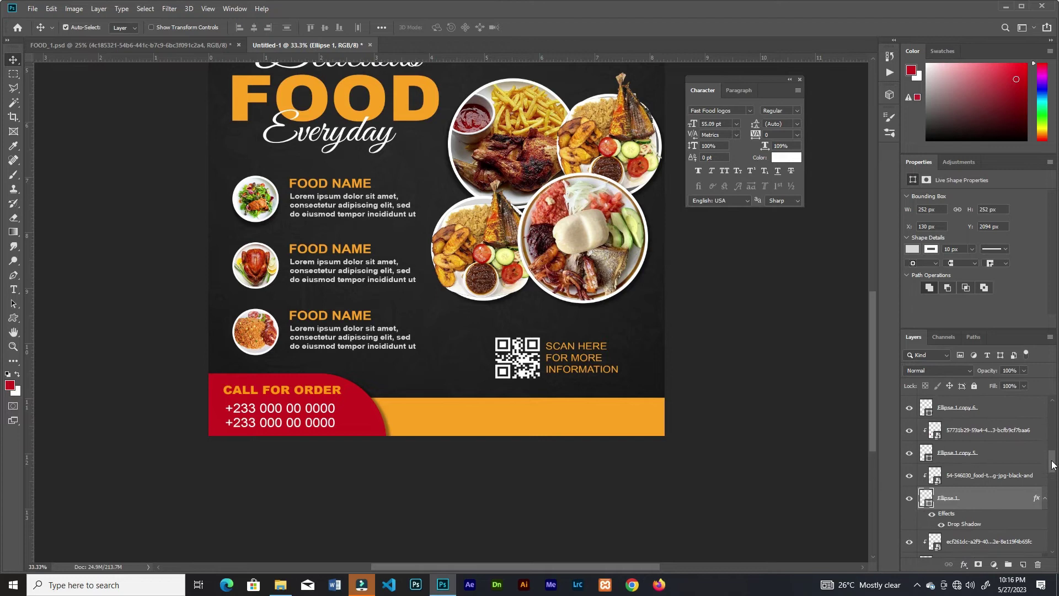
drag(979, 469, 980, 468)
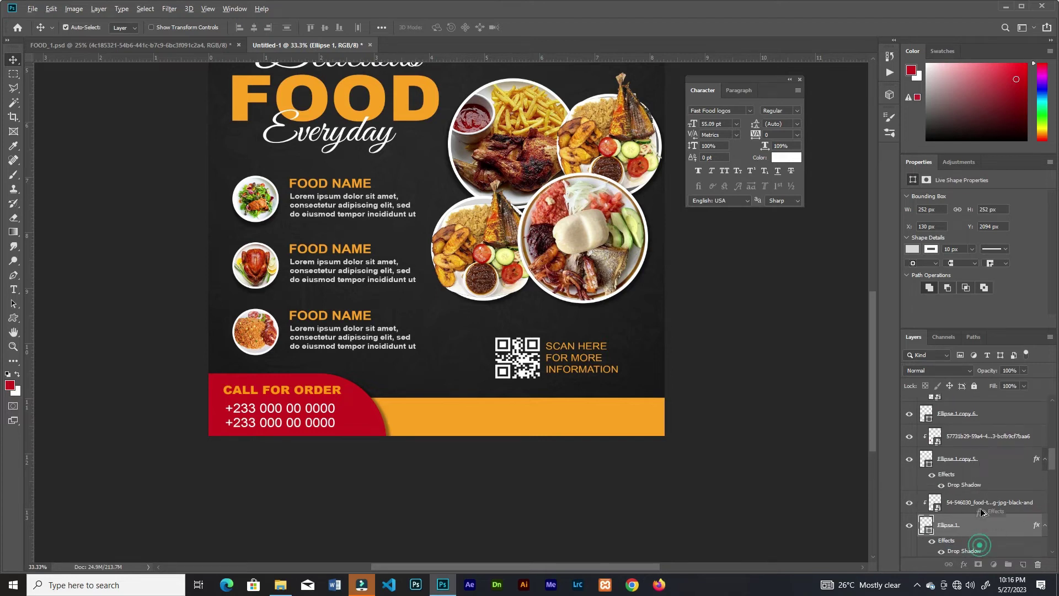
key(ctrl+v)
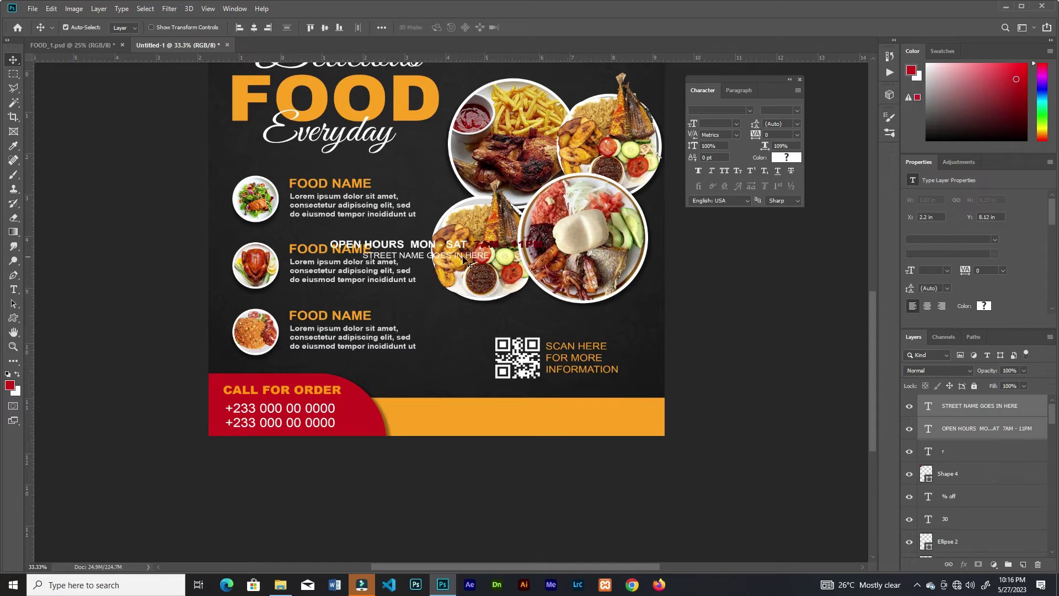
Step: Move the open-hours text onto the orange footer and shrink the monstera leaf into the upper right
drag(459, 251, 541, 413)
click(721, 340)
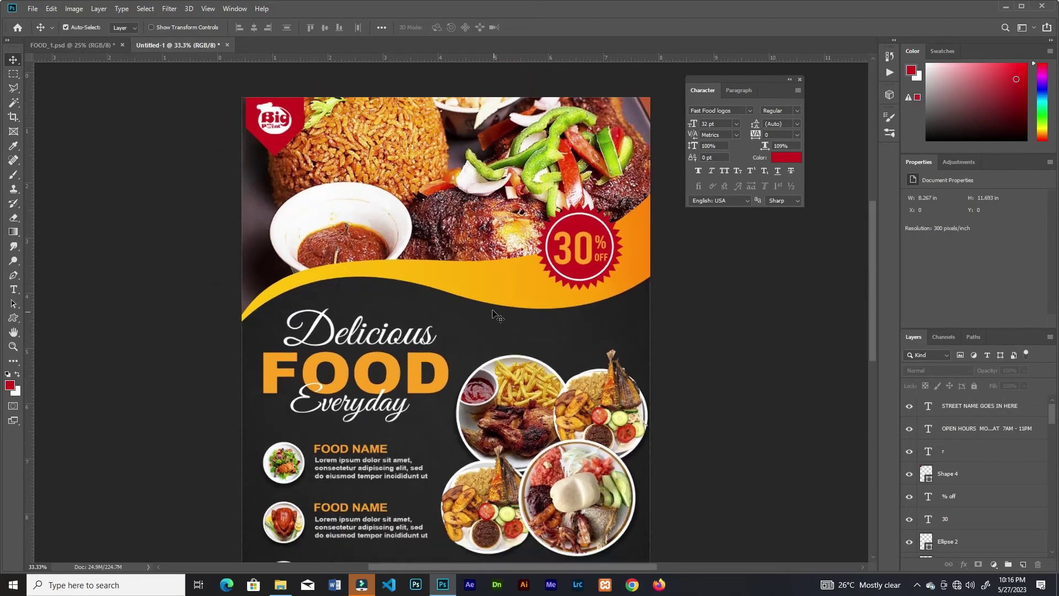
key(ctrl+minus)
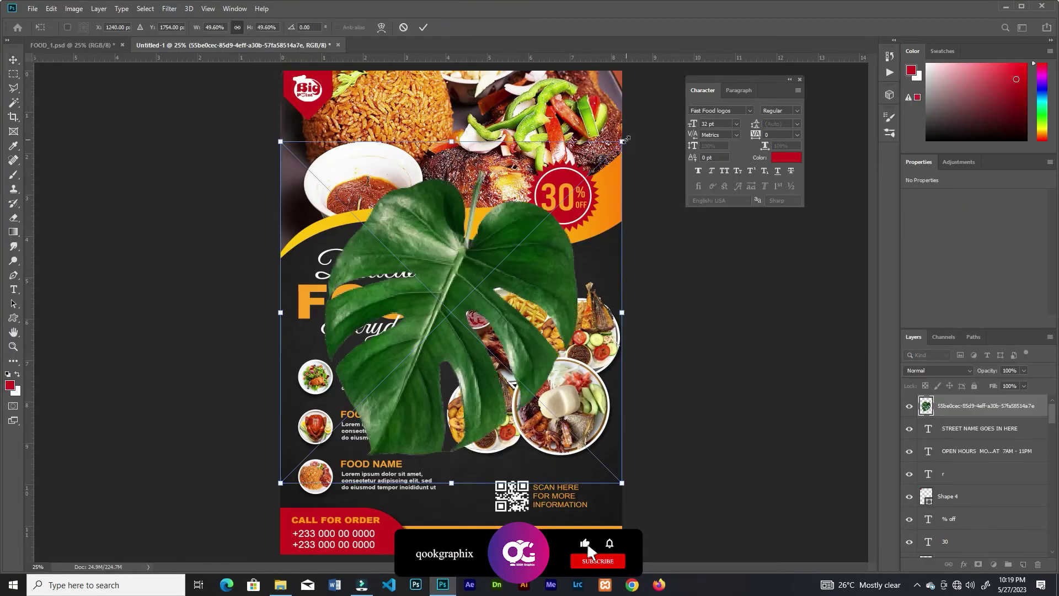
drag(475, 304, 538, 290)
Step: Lower the leaf layer in the stack, rotate it slightly, and tuck it behind the 30% badge
key(Return)
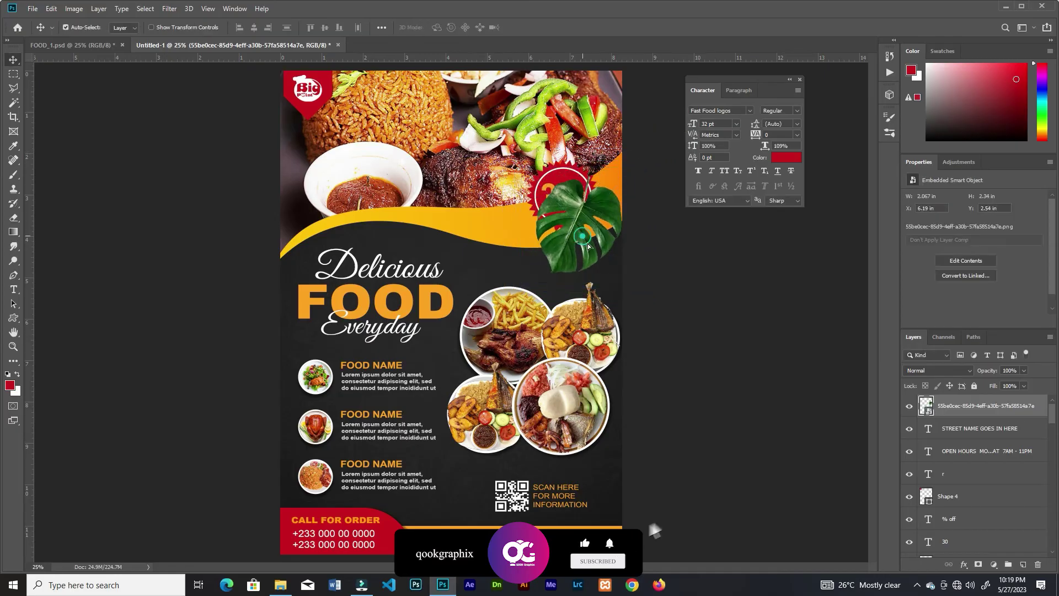
drag(983, 402, 983, 466)
key(ctrl+t)
drag(638, 218, 643, 194)
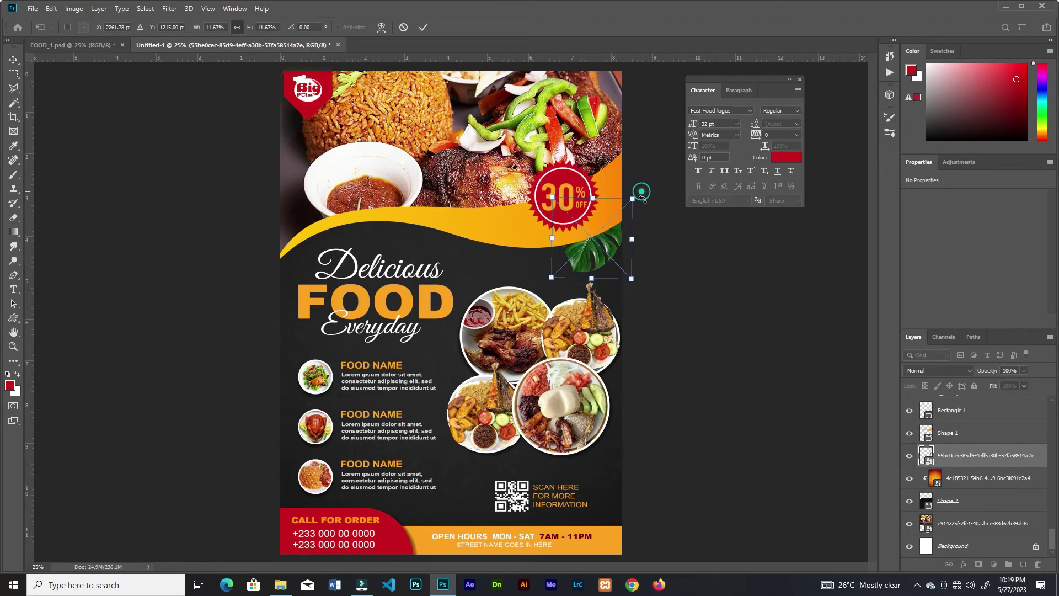
drag(607, 243, 616, 249)
click(425, 28)
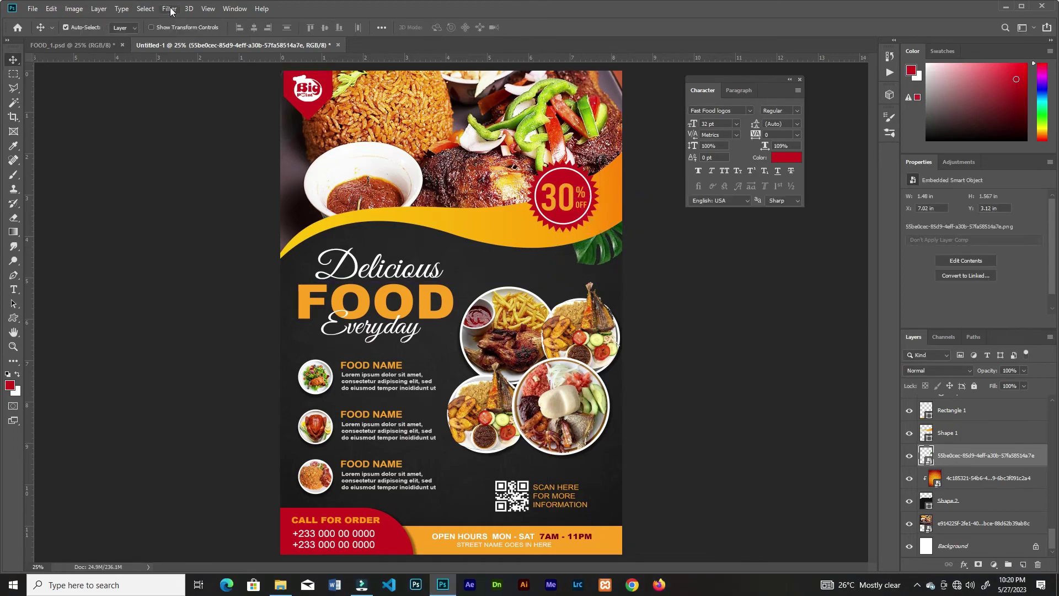
Step: Apply a Gaussian Blur with radius 9.8 to the leaf
click(169, 8)
click(187, 133)
click(333, 175)
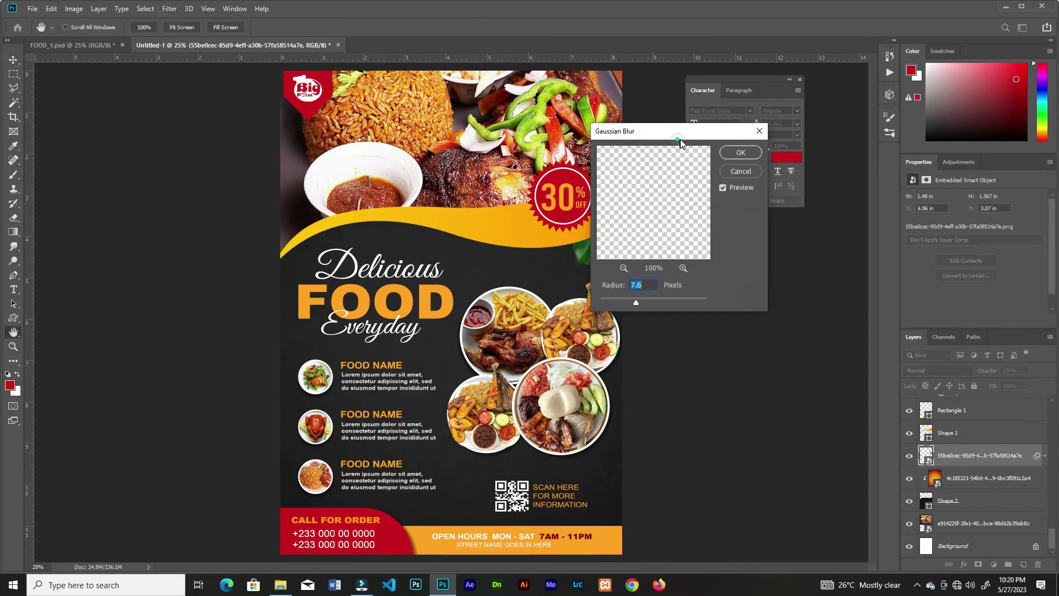
drag(743, 288, 744, 290)
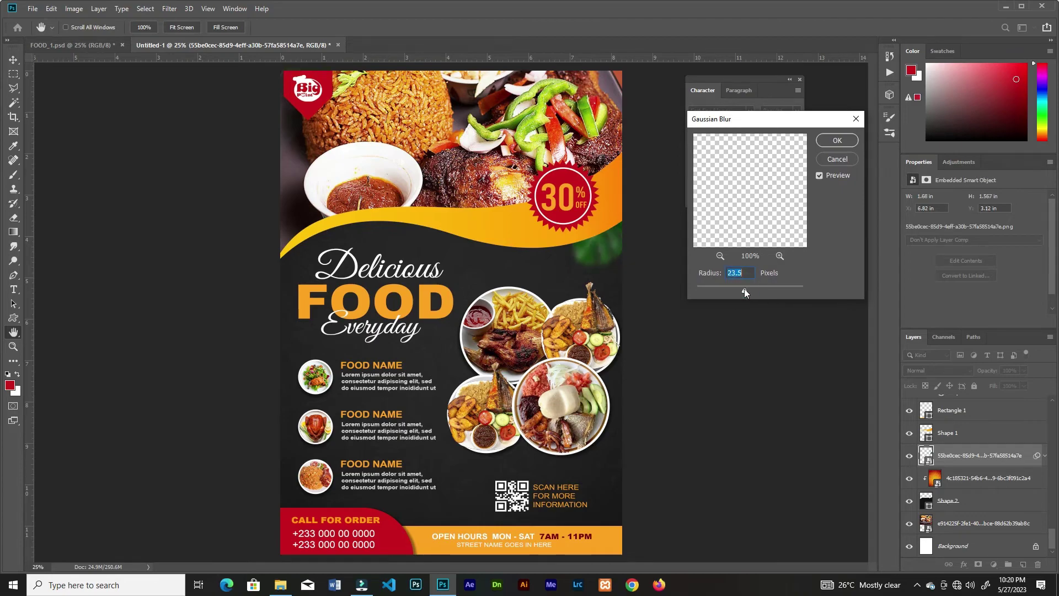
click(836, 140)
Step: Duplicate the blurred leaf and rotate the copy to 115.4° at the lower right
key(ctrl+j)
key(ctrl+t)
key(Return)
drag(684, 513, 627, 555)
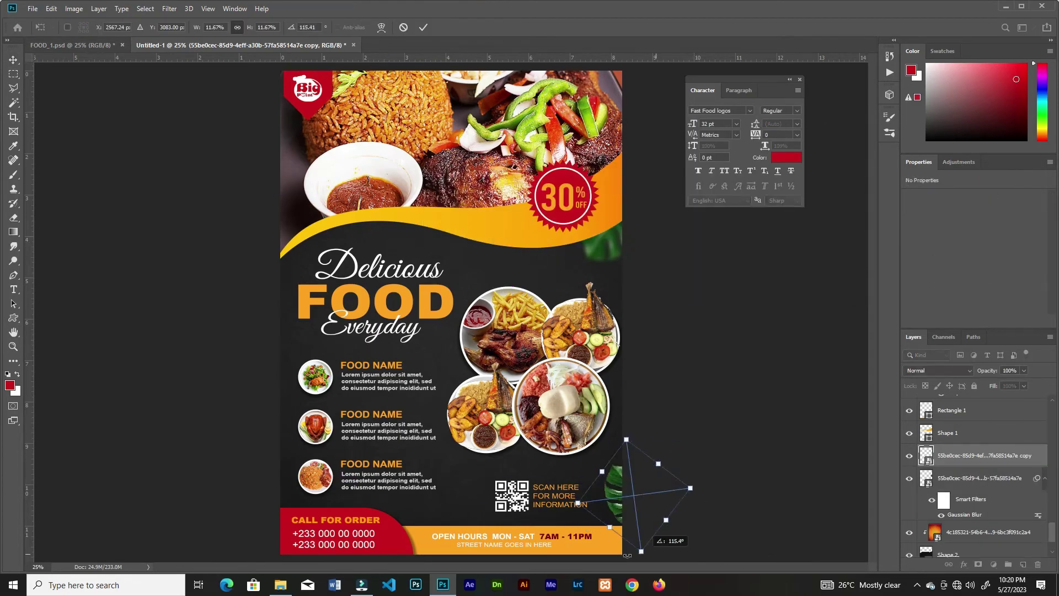
click(423, 27)
Step: Reapply the Gaussian Blur to both the original leaf and its copy
click(979, 509)
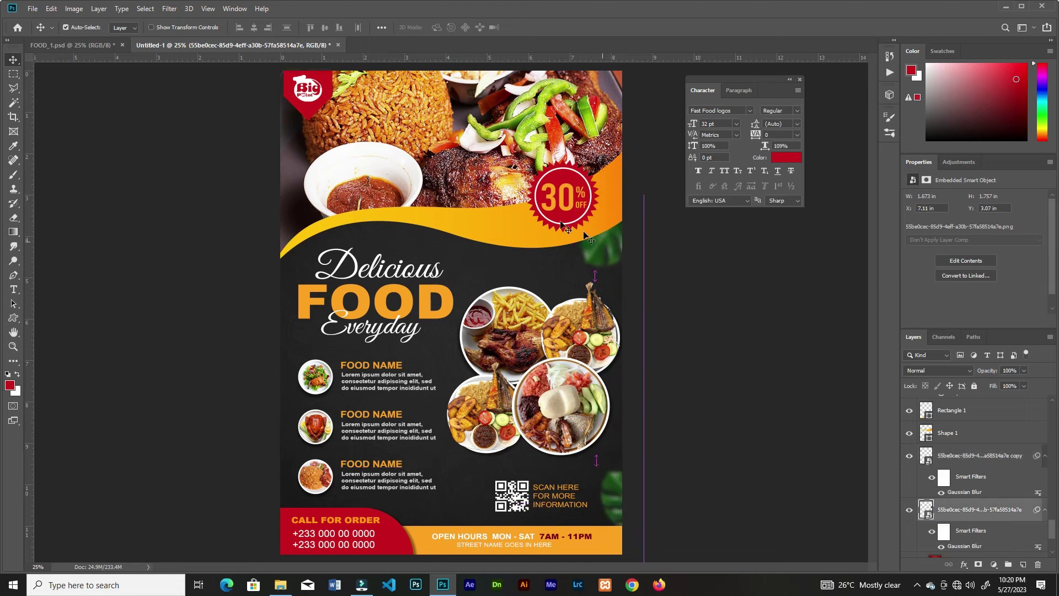
click(169, 8)
click(190, 21)
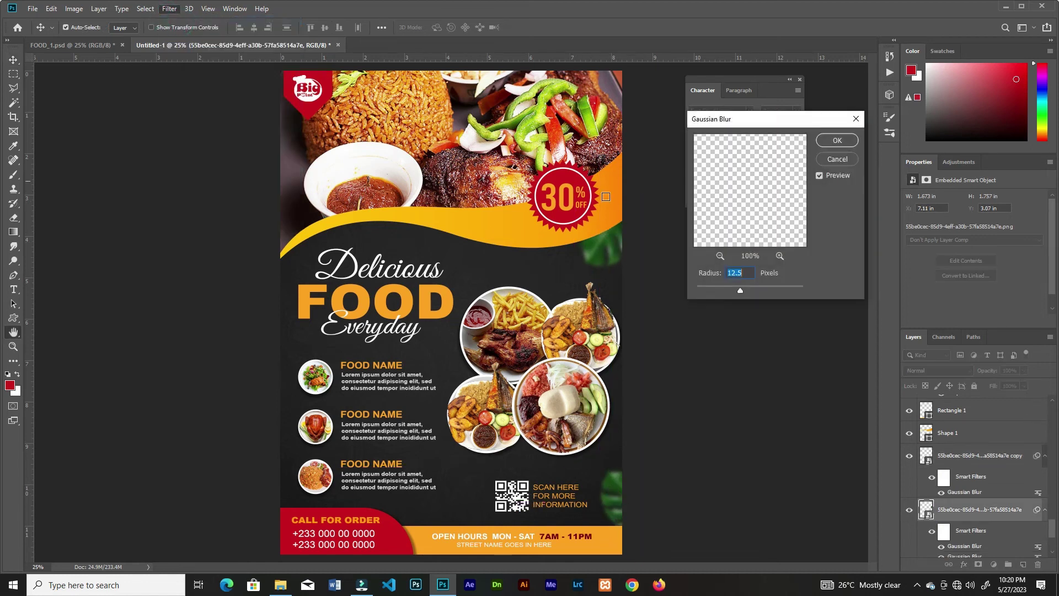
click(827, 142)
click(634, 485)
click(169, 9)
click(190, 21)
click(836, 140)
Step: Duplicate a third leaf to the flyer's left edge and blur it more strongly
drag(453, 441, 284, 349)
key(ctrl+t)
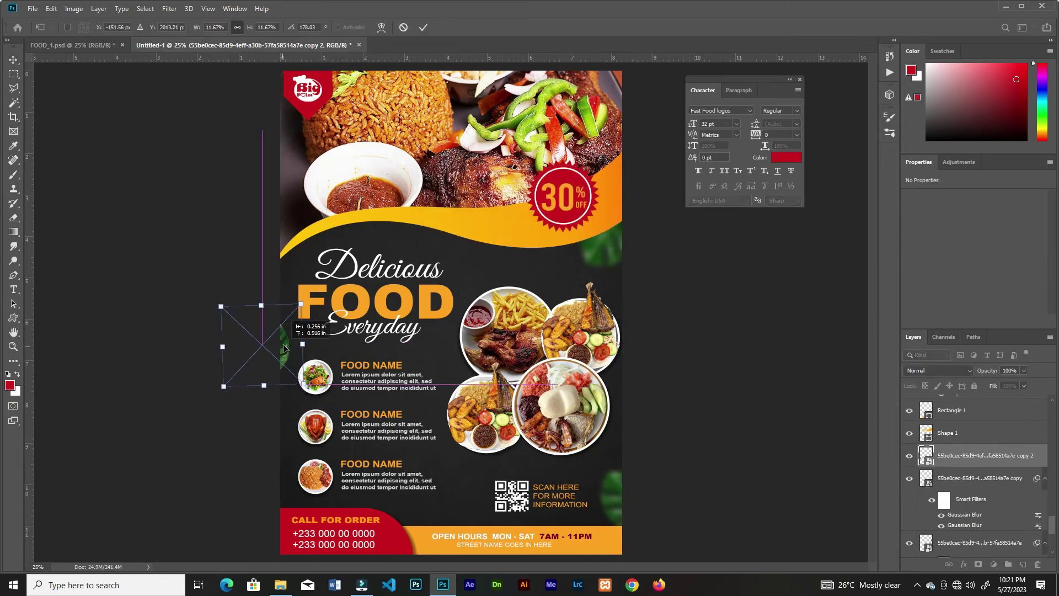
key(Return)
click(169, 8)
click(190, 21)
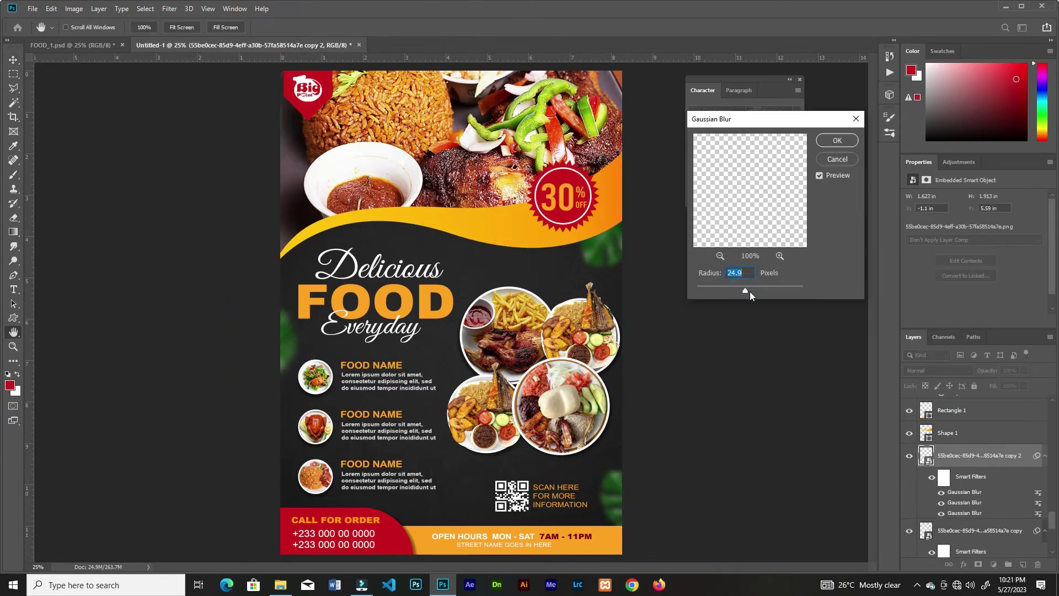
click(837, 140)
click(662, 166)
click(789, 79)
Step: Draw a curved arc path with no fill around the chicken-and-fries plate
scroll(462, 369, up, 2)
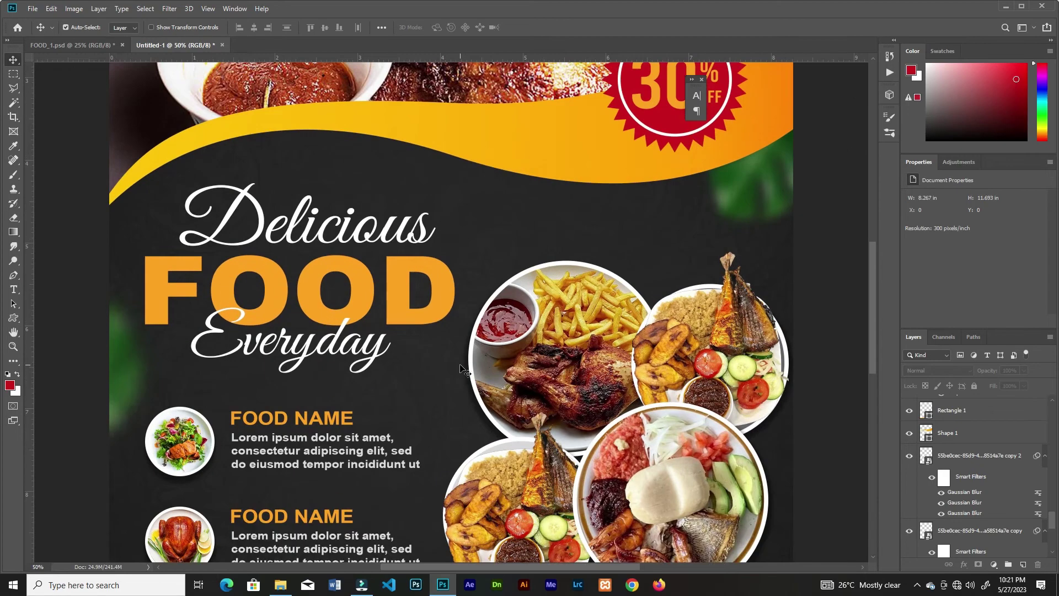
scroll(462, 370, up, 1)
key(p)
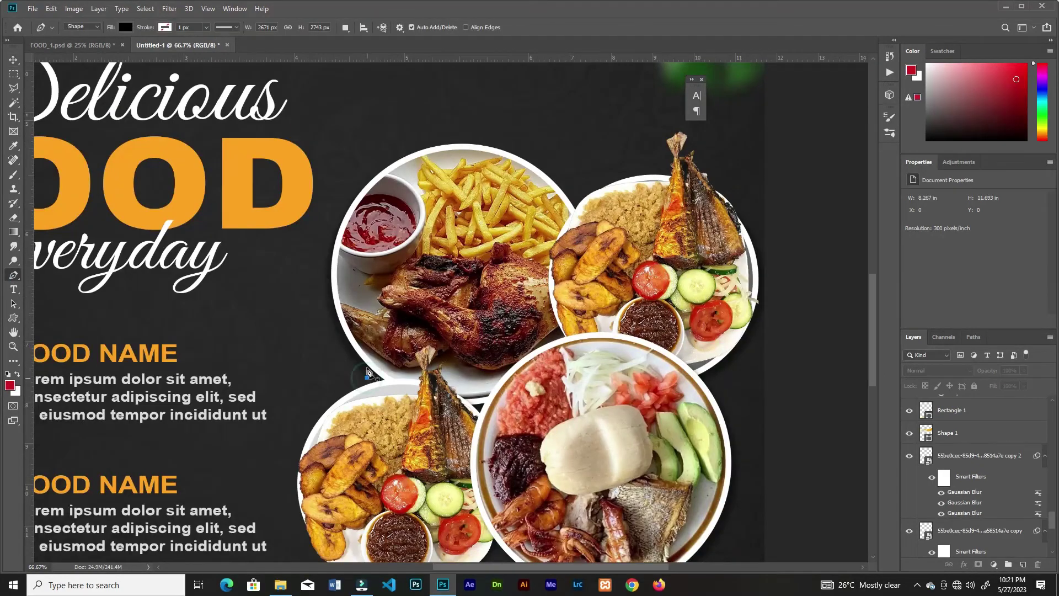
click(367, 376)
drag(598, 219, 430, 220)
key(ctrl+z)
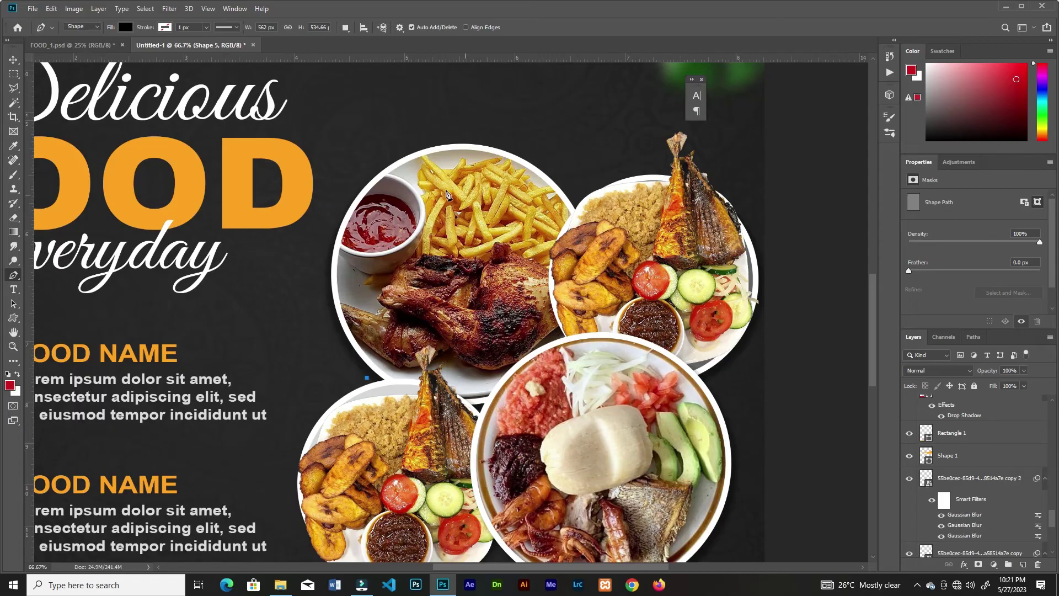
scroll(470, 94, up, 1)
drag(470, 94, 472, 71)
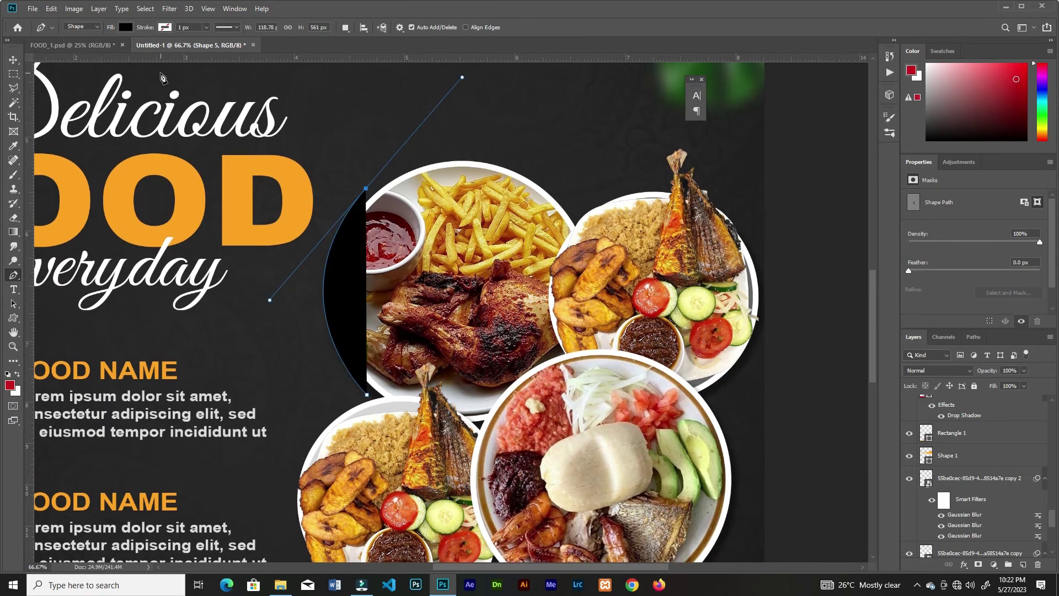
click(126, 27)
click(78, 48)
drag(573, 211, 597, 218)
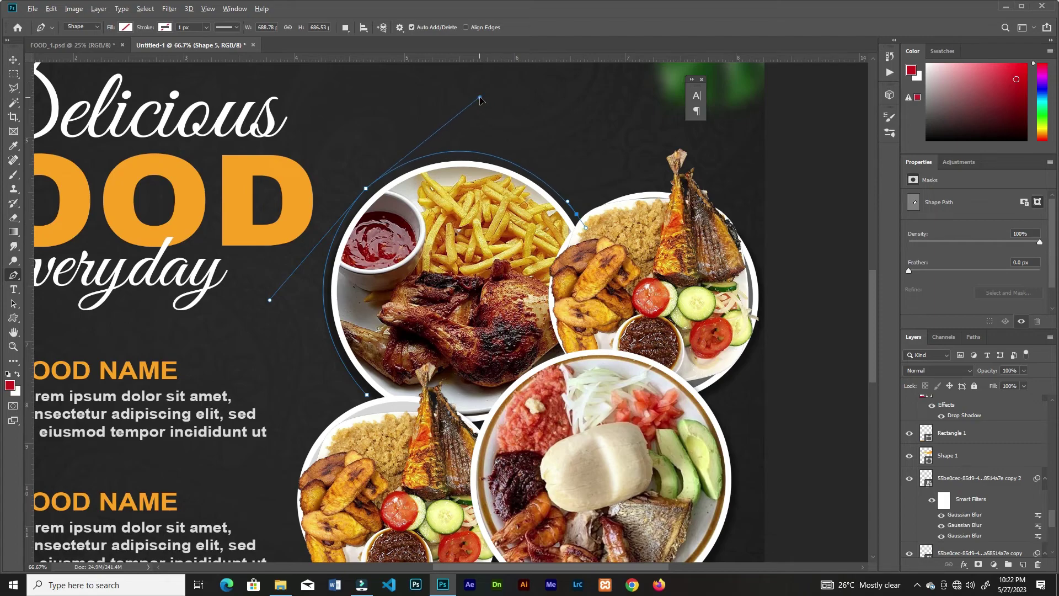
Step: Give the arc a white, roughly 10 px dotted stroke
click(164, 27)
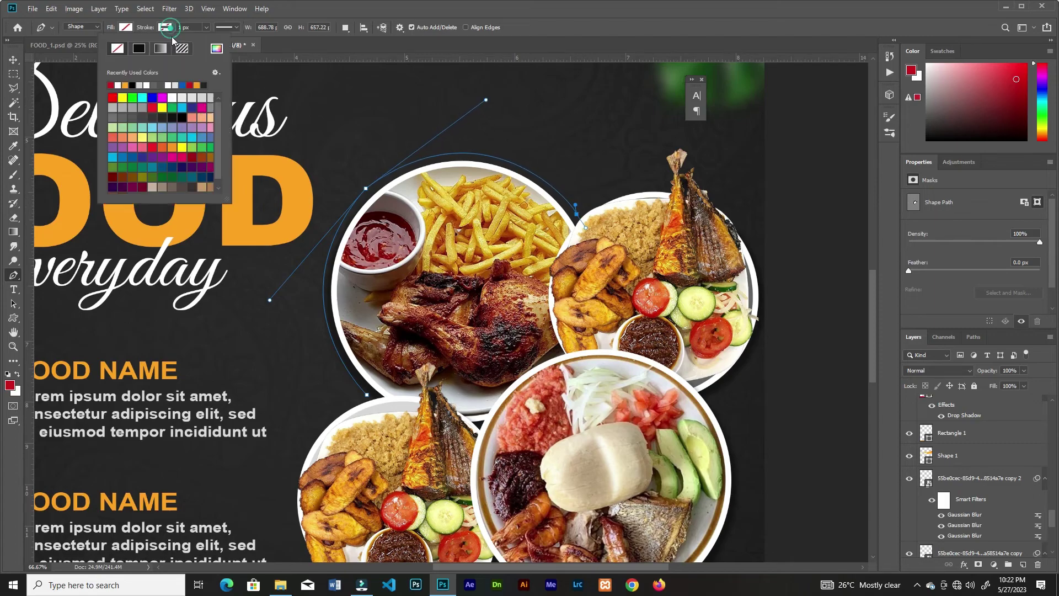
click(118, 86)
click(207, 27)
drag(206, 40, 210, 45)
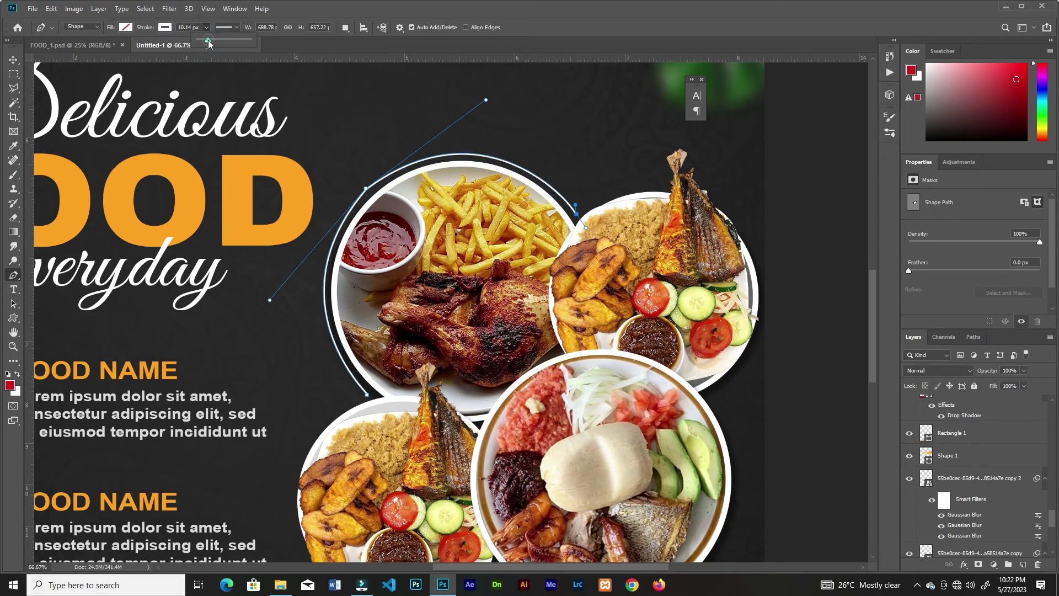
click(229, 27)
click(221, 91)
key(v)
scroll(343, 161, down, 3)
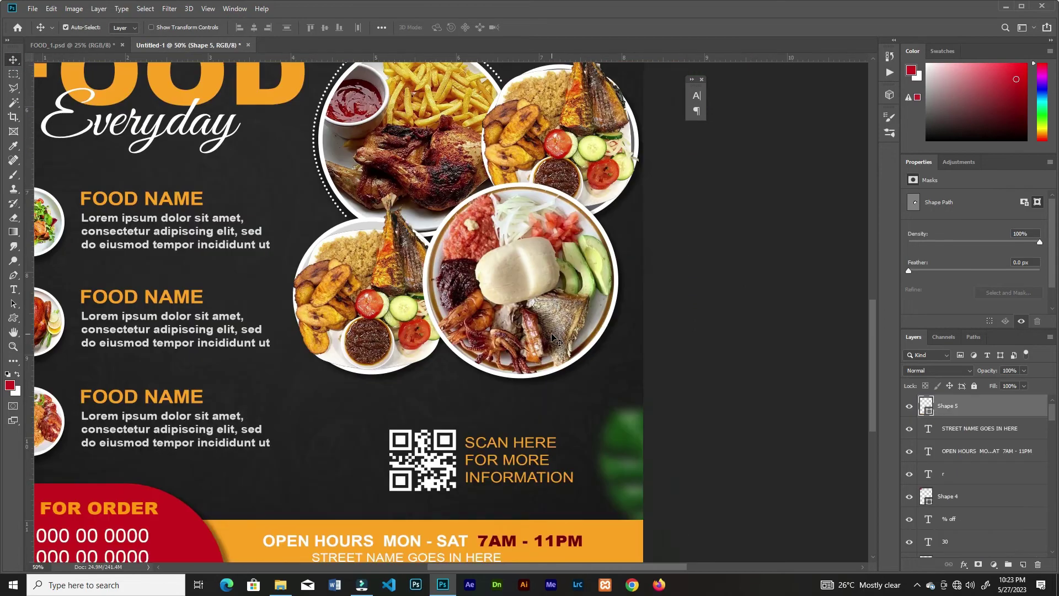
scroll(474, 386, up, 5)
Step: Draw a second dotted arc hugging the lower-right plate
key(p)
click(615, 123)
drag(526, 448, 248, 542)
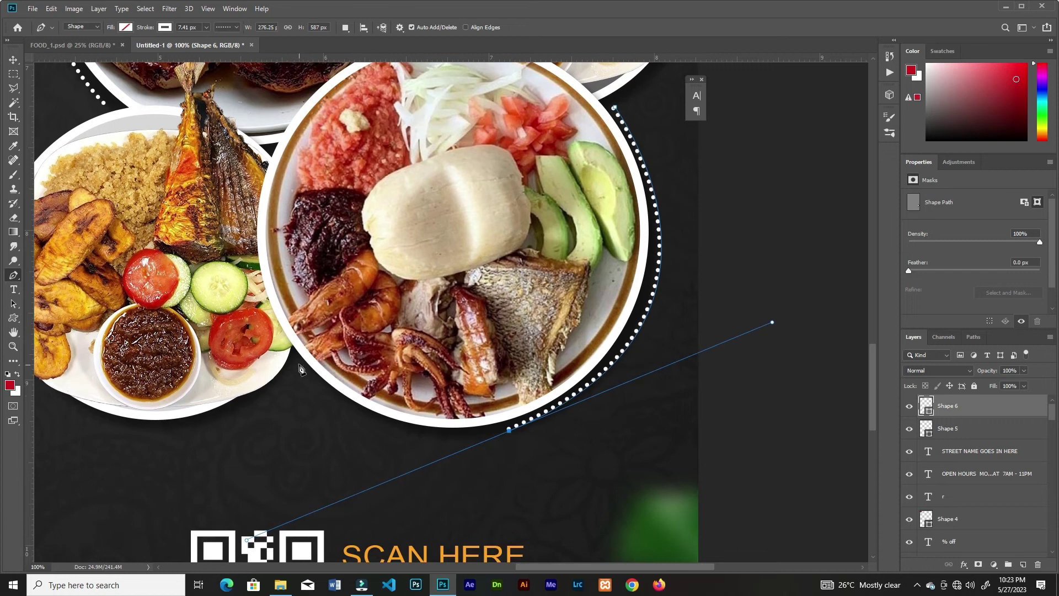
drag(398, 366, 276, 482)
mouse_move(665, 338)
mouse_down()
mouse_move(670, 323)
mouse_move(676, 342)
mouse_up()
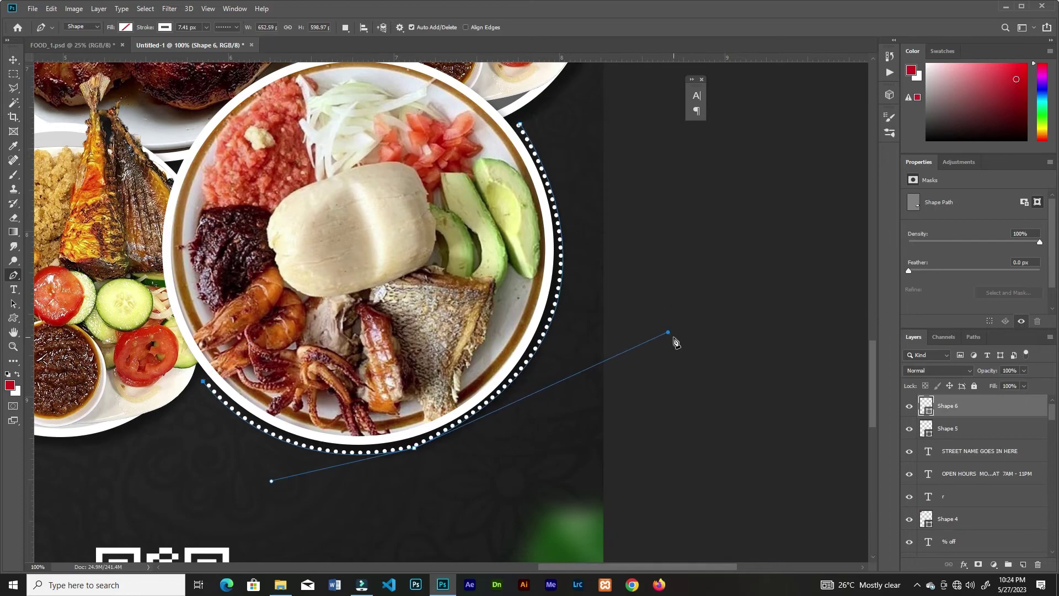
key(Escape)
Step: Check both arcs across the flyer and select the first dotted arc layer
key(v)
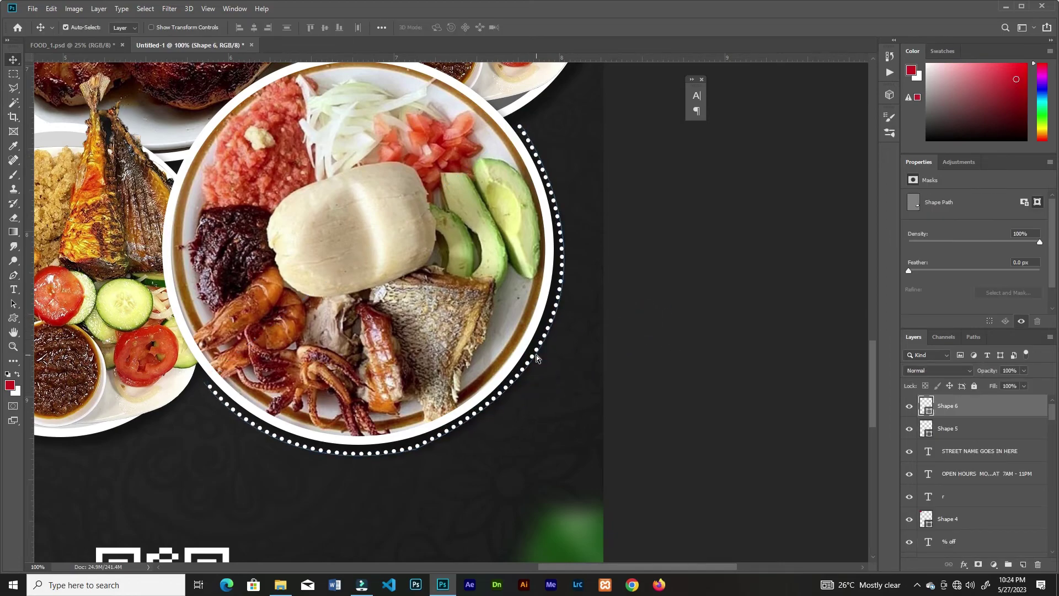
key(ctrl+minus)
key(ctrl+minus)
key(ctrl+minus)
key(ctrl+minus)
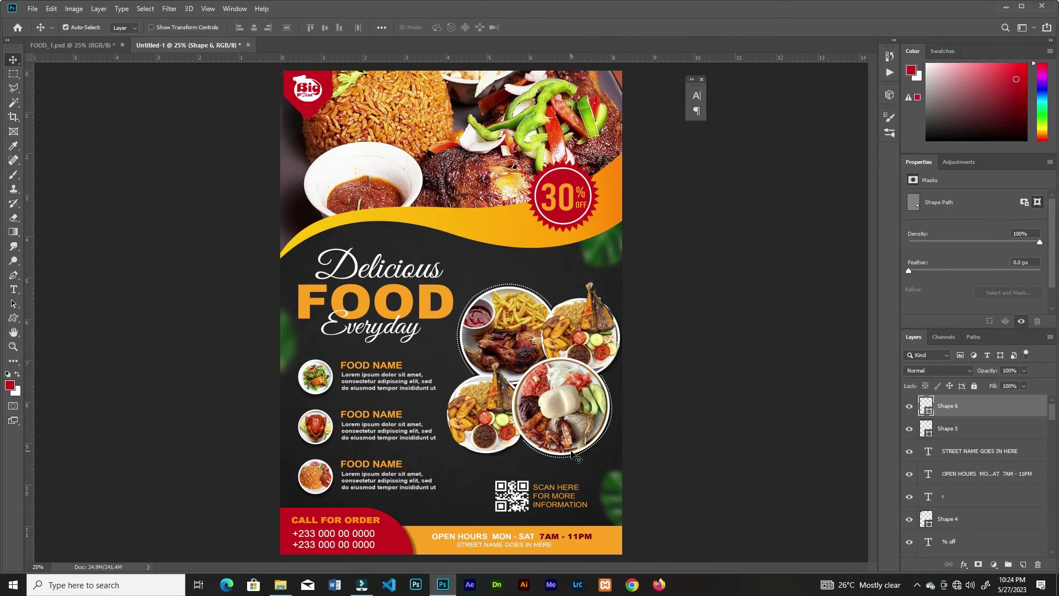
key(ctrl+plus)
key(ctrl+plus)
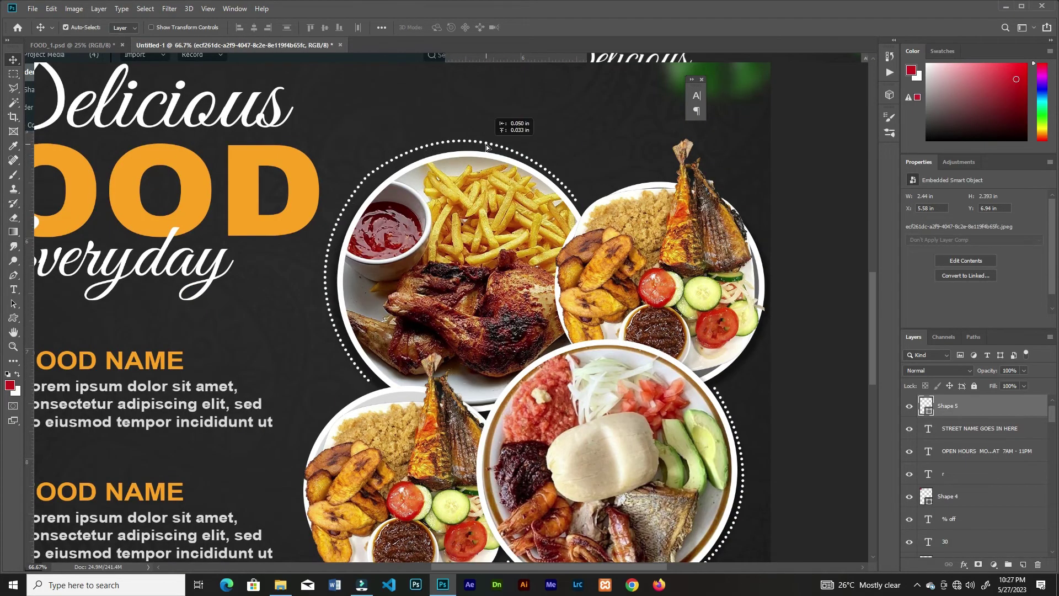
click(722, 401)
scroll(722, 401, down, 3)
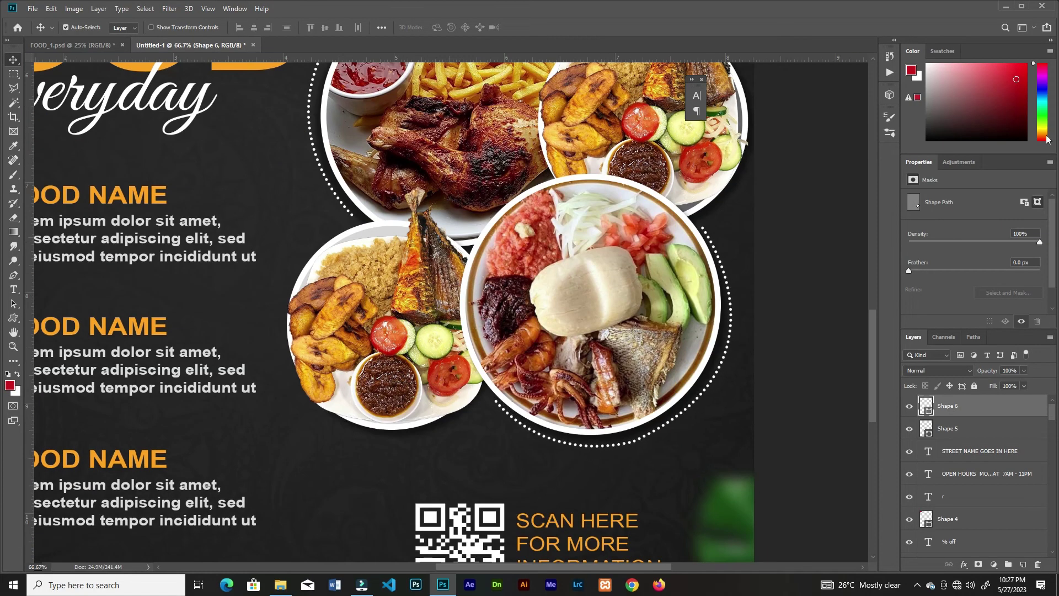
scroll(510, 201, up, 3)
Step: Draw a small red circle beside the top plate and enlarge it slightly
right_click(13, 318)
click(56, 330)
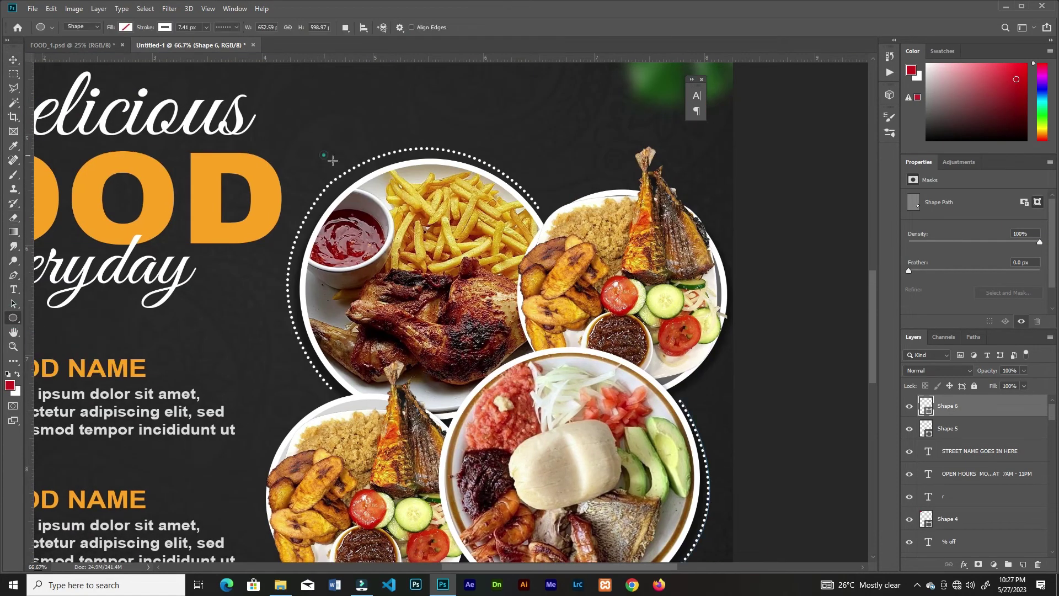
drag(353, 173, 332, 178)
click(126, 27)
key(v)
key(ctrl+0)
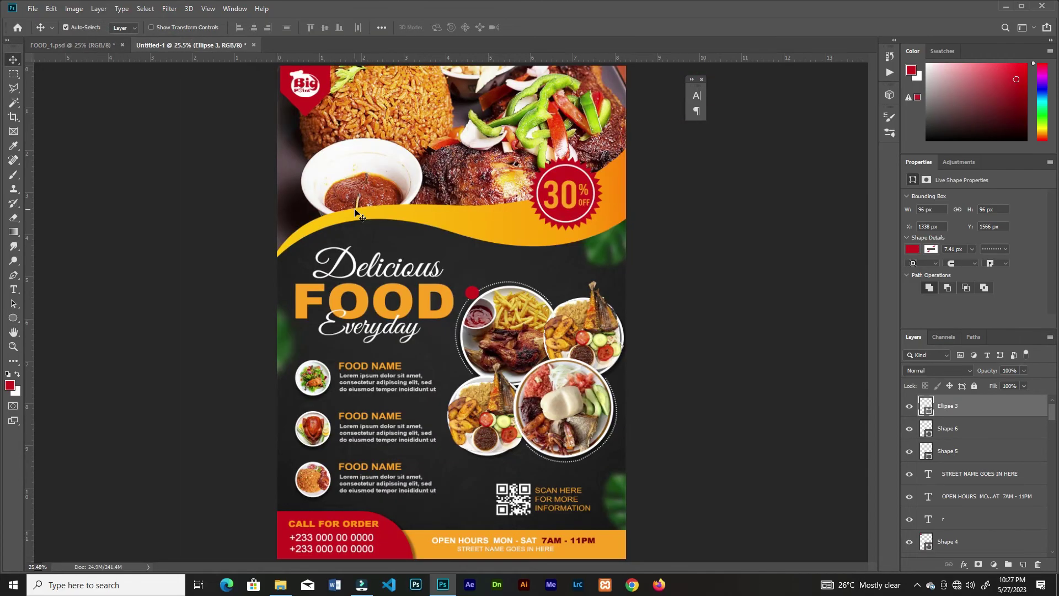
key(ctrl+plus)
key(ctrl+plus)
key(ctrl+plus)
key(ctrl+plus)
key(ctrl+plus)
key(ctrl+t)
drag(533, 212, 537, 207)
click(464, 28)
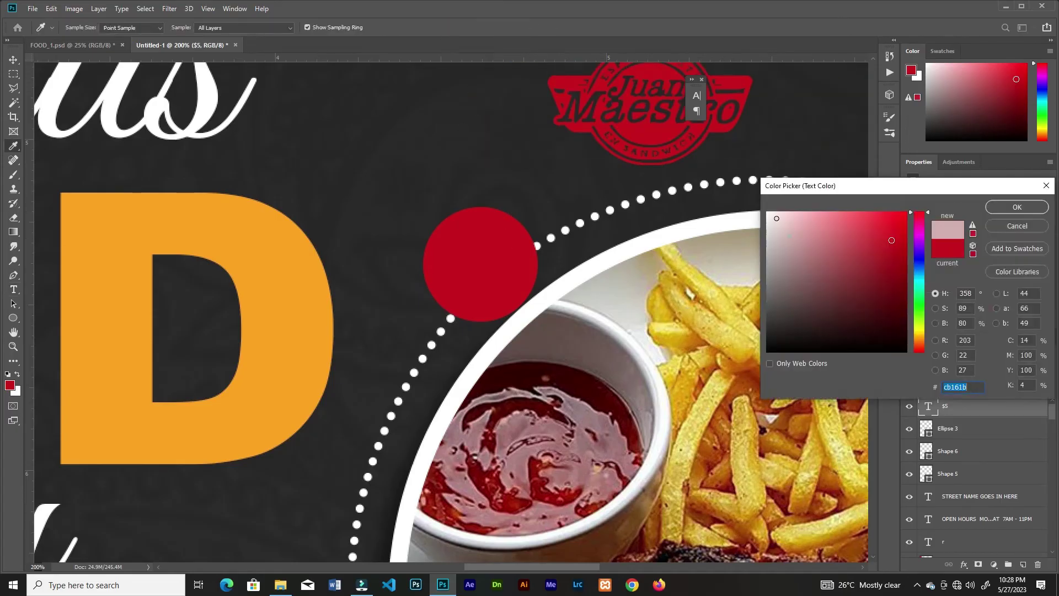
Step: Set white '$5' text in Arial and shrink it onto the red circle
key(Escape)
click(160, 27)
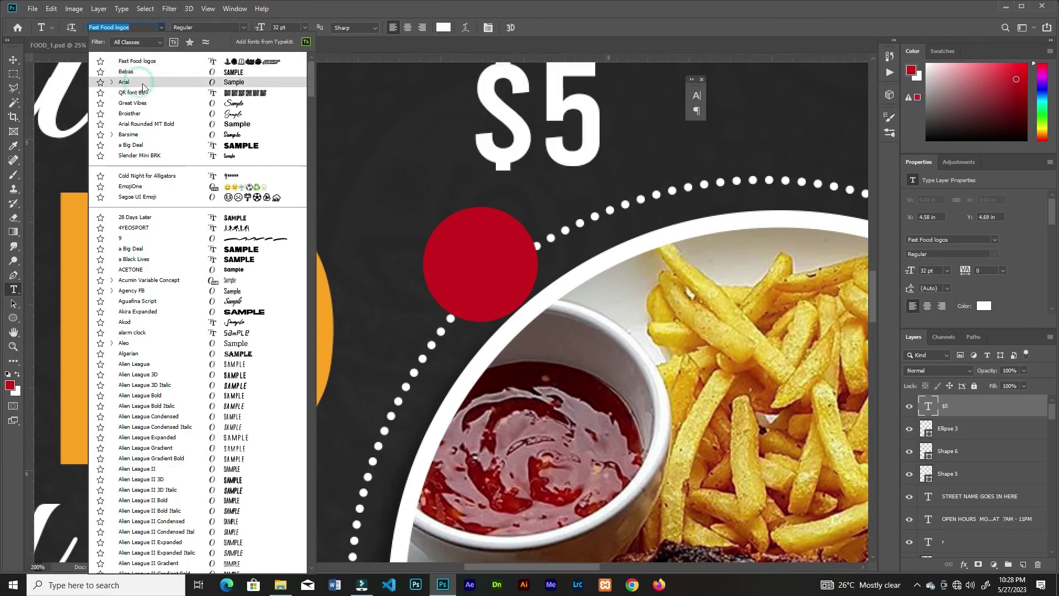
click(164, 71)
key(v)
drag(578, 85, 544, 196)
key(ctrl+t)
drag(587, 161, 526, 220)
key(Return)
Step: Link the $5 text with its circle and copy the badge onto the other plates
shift+click(947, 428)
click(948, 564)
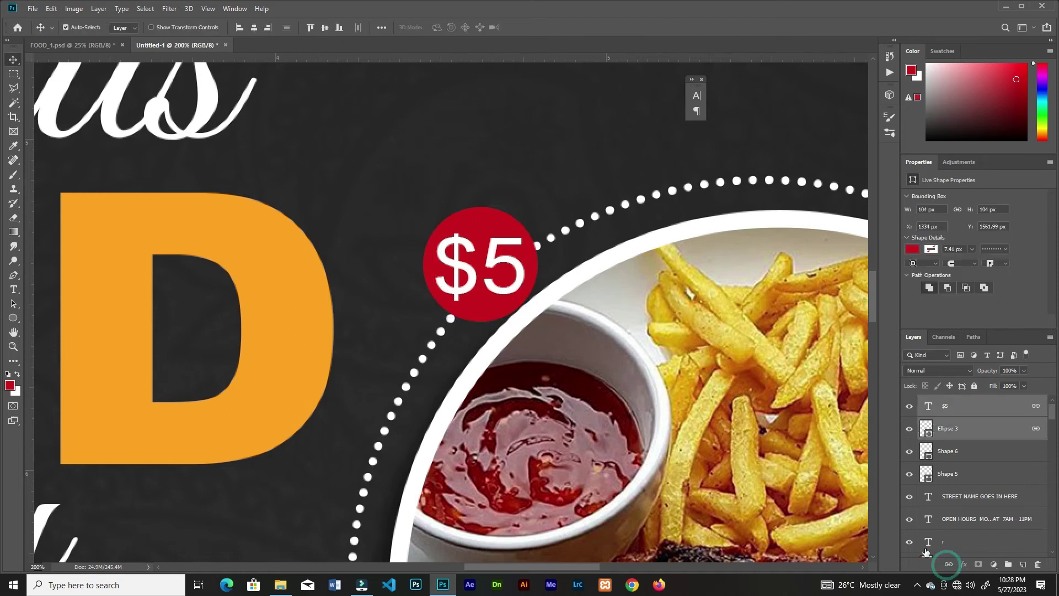
key(ctrl+minus)
key(ctrl+minus)
key(ctrl+minus)
key(ctrl+minus)
drag(456, 304, 439, 373)
Step: Change the copied badges' prices to $7, $3 and $9
key(ctrl+plus)
double_click(928, 496)
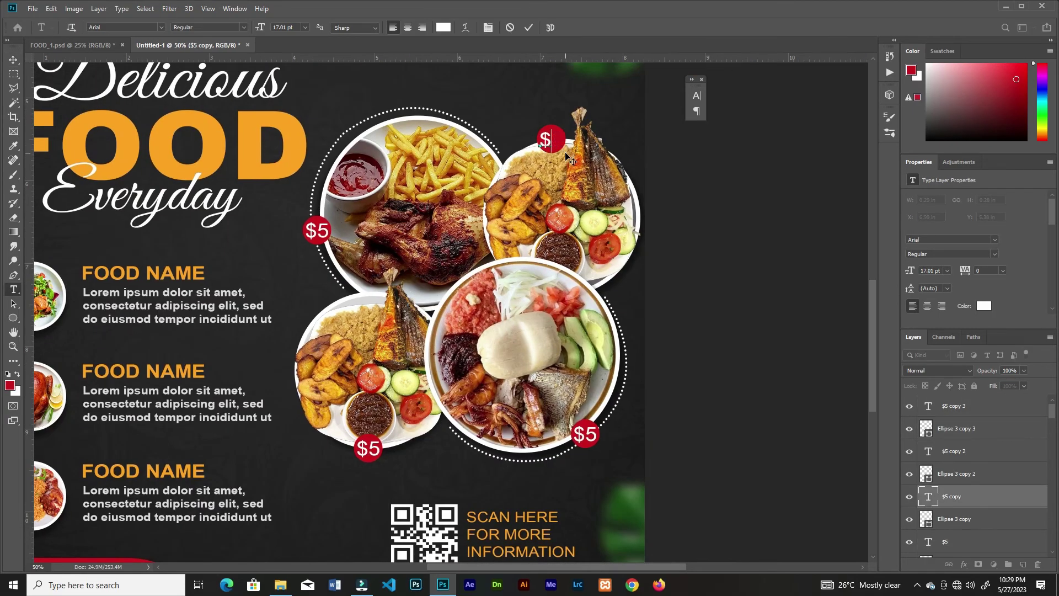
text($7)
key(ctrl+Return)
double_click(367, 448)
text($3)
double_click(585, 434)
text($9)
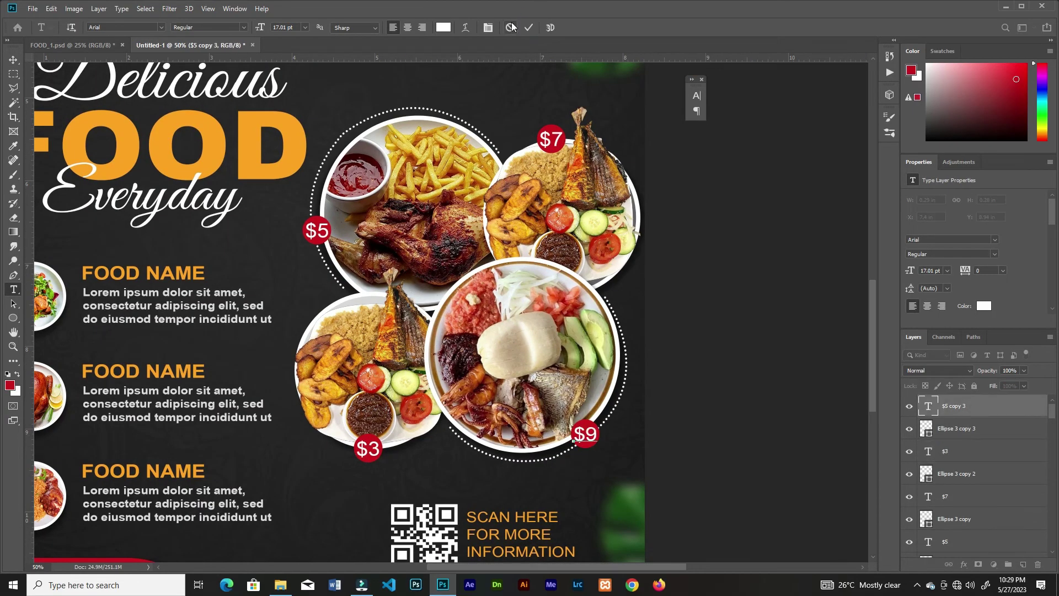
key(ctrl+Return)
key(ctrl+0)
Step: Add a new empty layer on top with Linear Dodge (Add) blend mode
key(v)
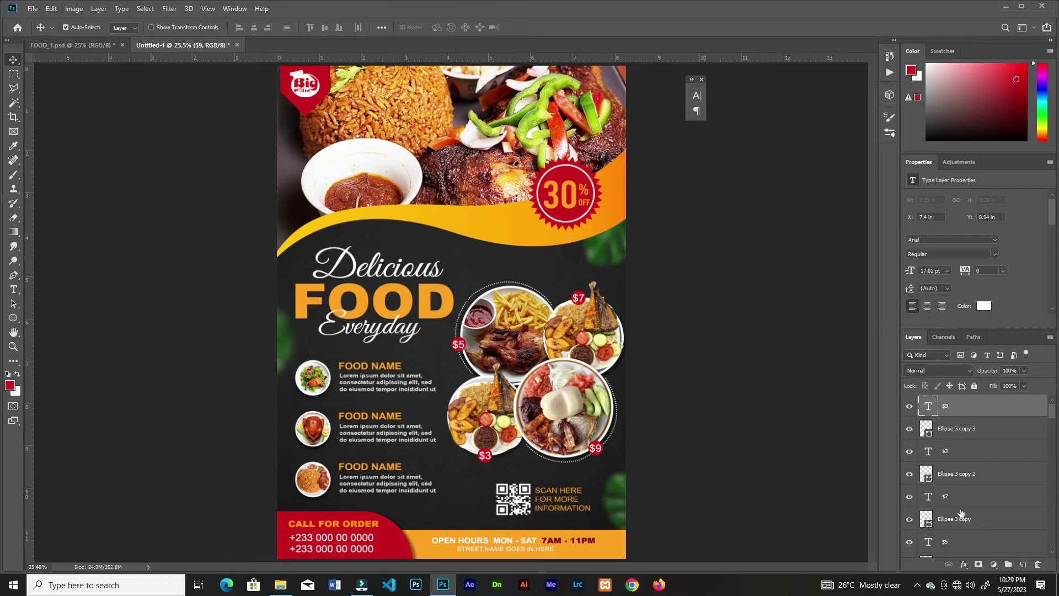
drag(1045, 419, 1036, 546)
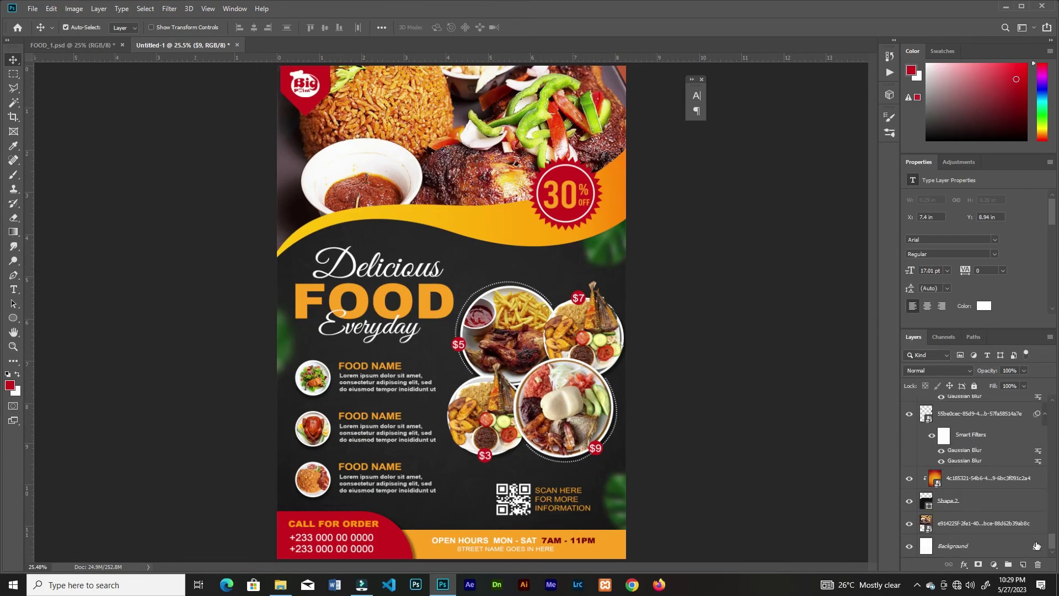
click(910, 481)
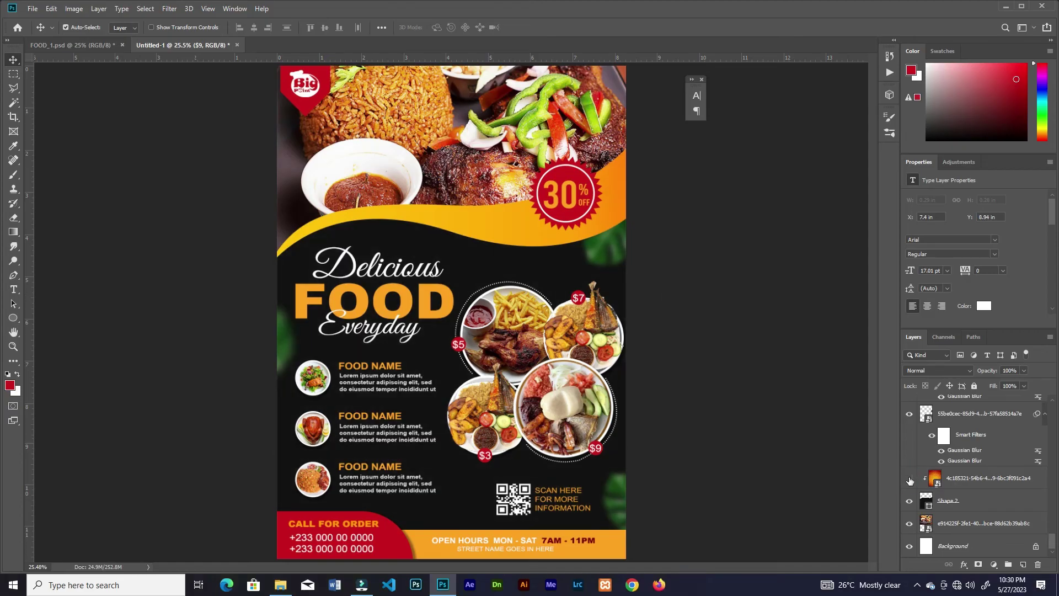
click(909, 478)
click(1023, 564)
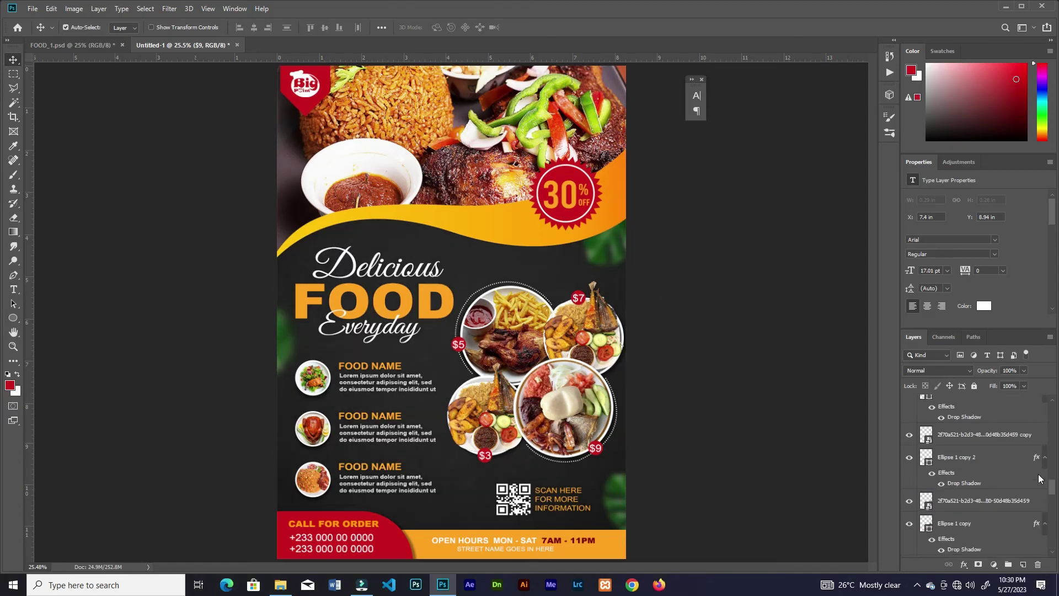
click(937, 370)
click(938, 409)
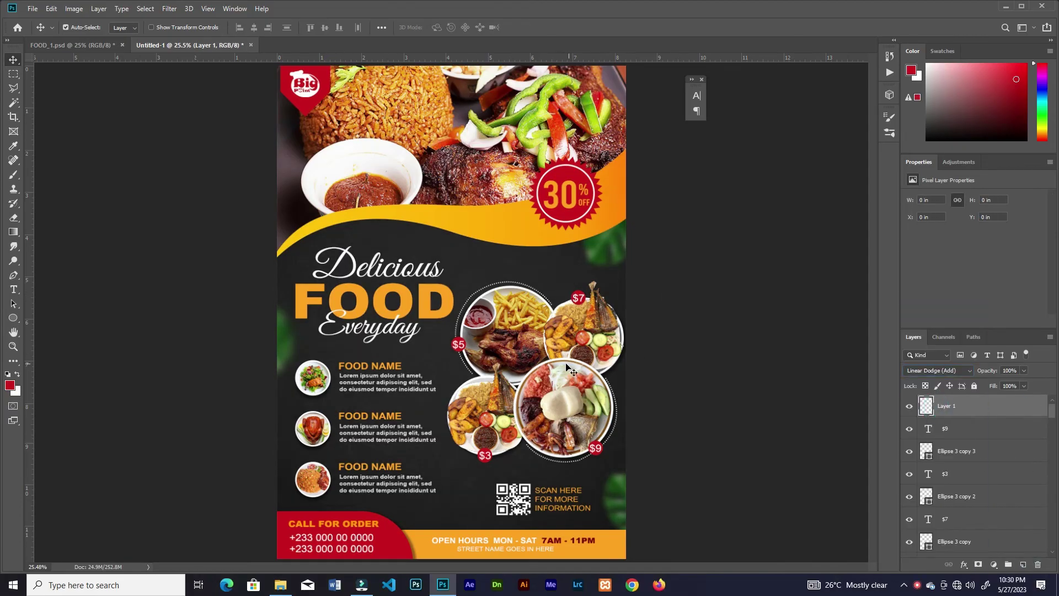
Step: Paint a soft orange glow, sampled from the wave, over the 30% badge
key(b)
alt+click(506, 225)
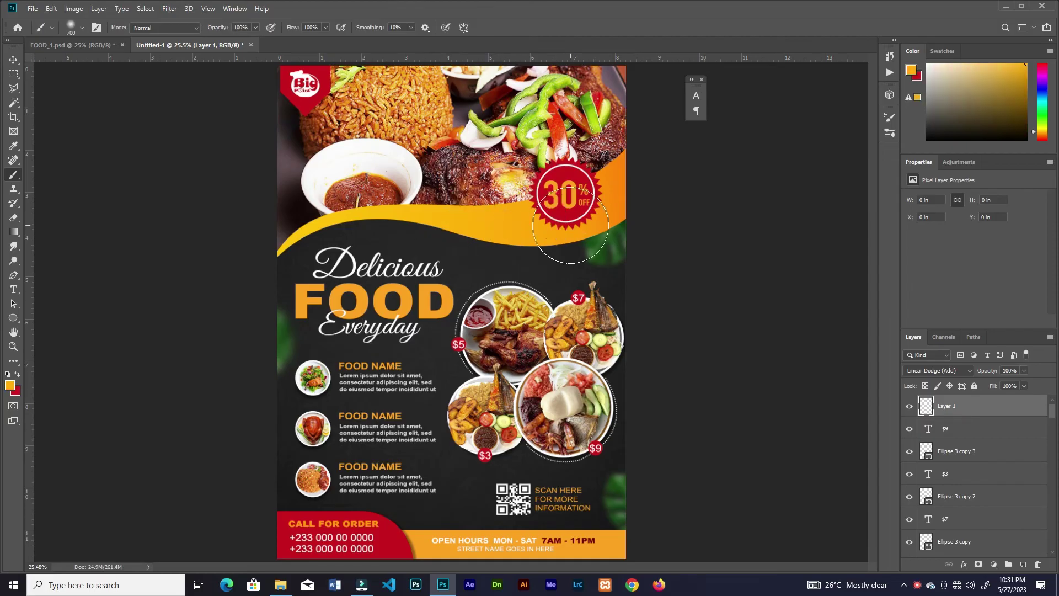
click(564, 195)
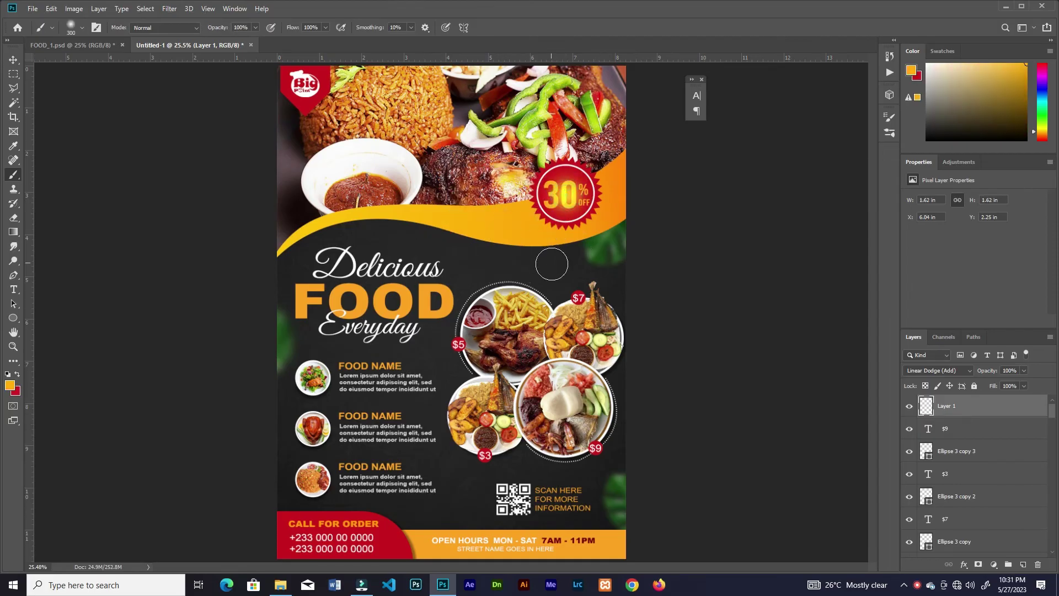
key(v)
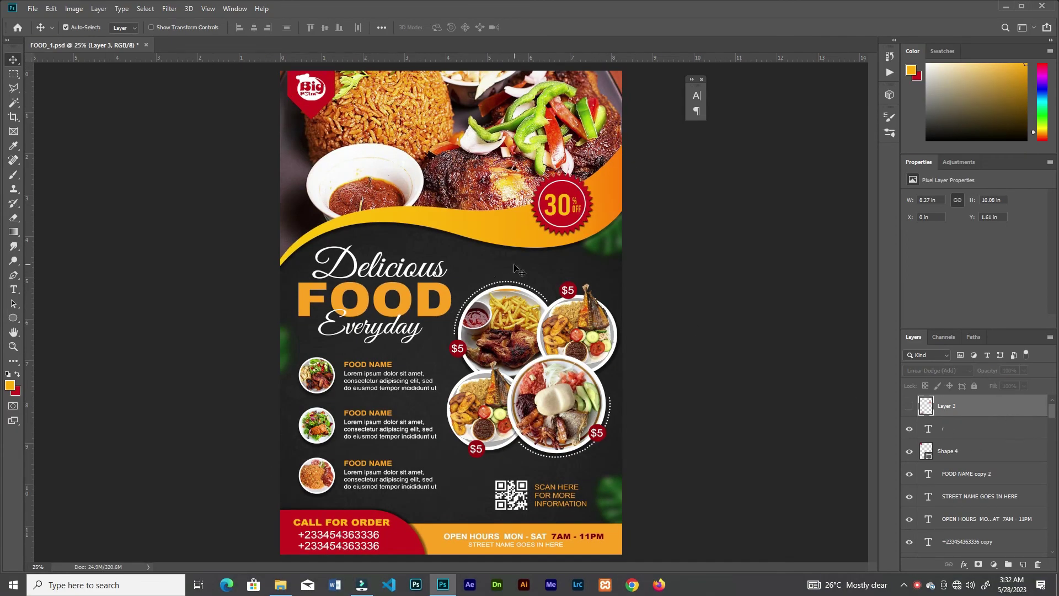
Step: Hide the background photo layer and change the Shape 2 fill to white #ffffff
scroll(976, 474, down, 8)
click(909, 456)
click(925, 479)
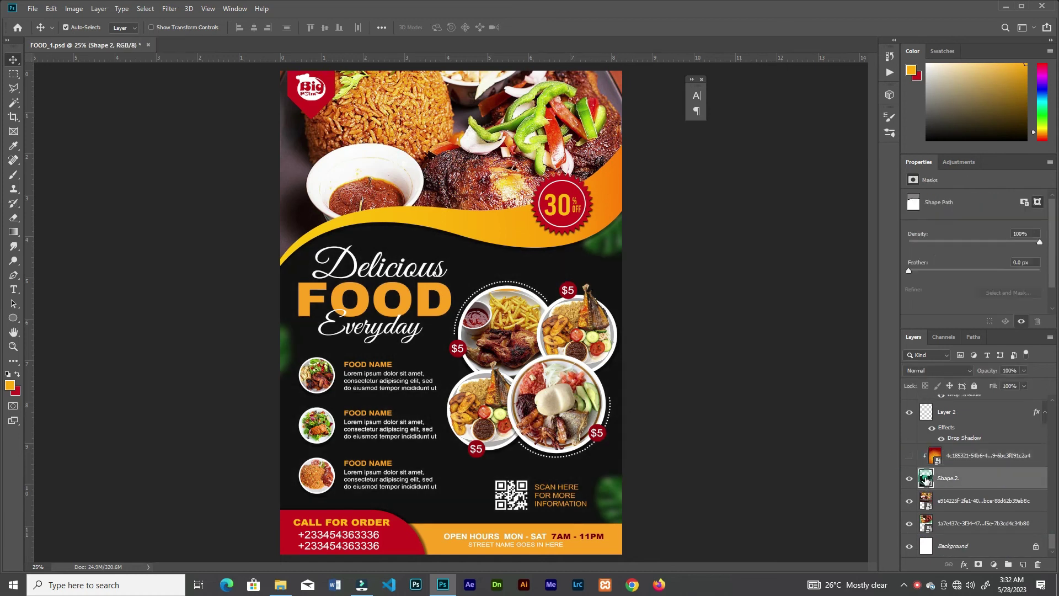
double_click(925, 478)
text(ffffff)
click(1018, 208)
key(v)
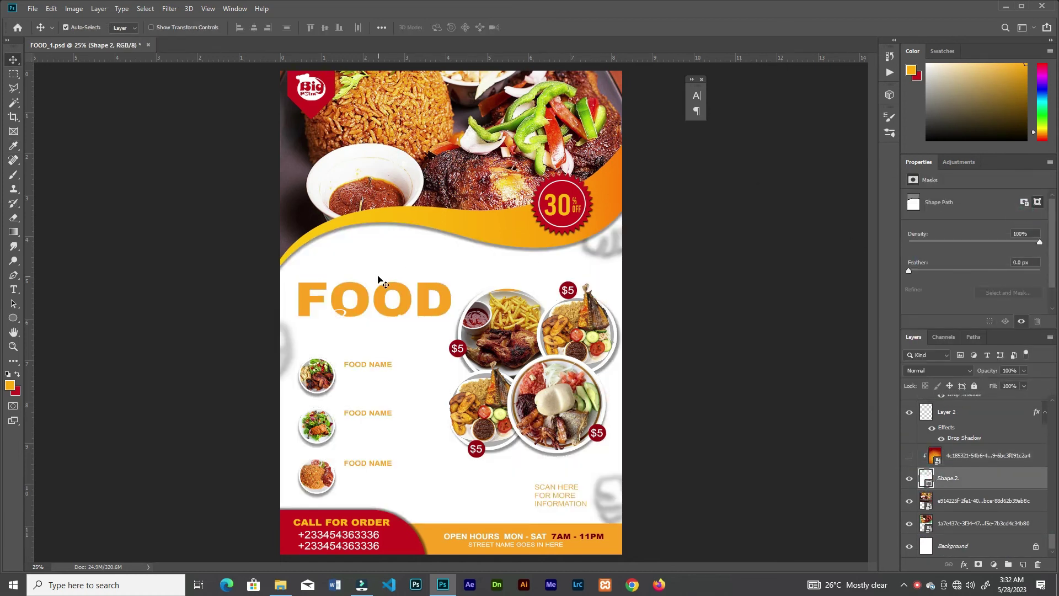